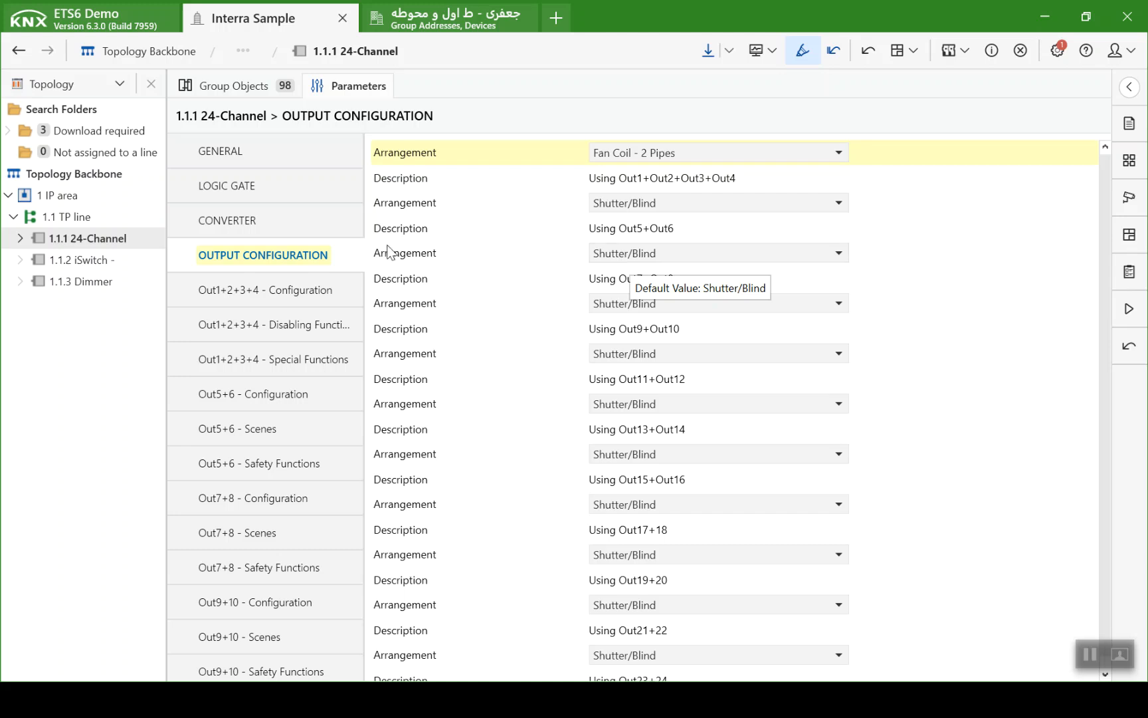
- Set the Fan Coil Function of Out1+2+3+4 on the 24-Channel device to Heating/Cooling and enable Manual Fan Control
click(330, 286)
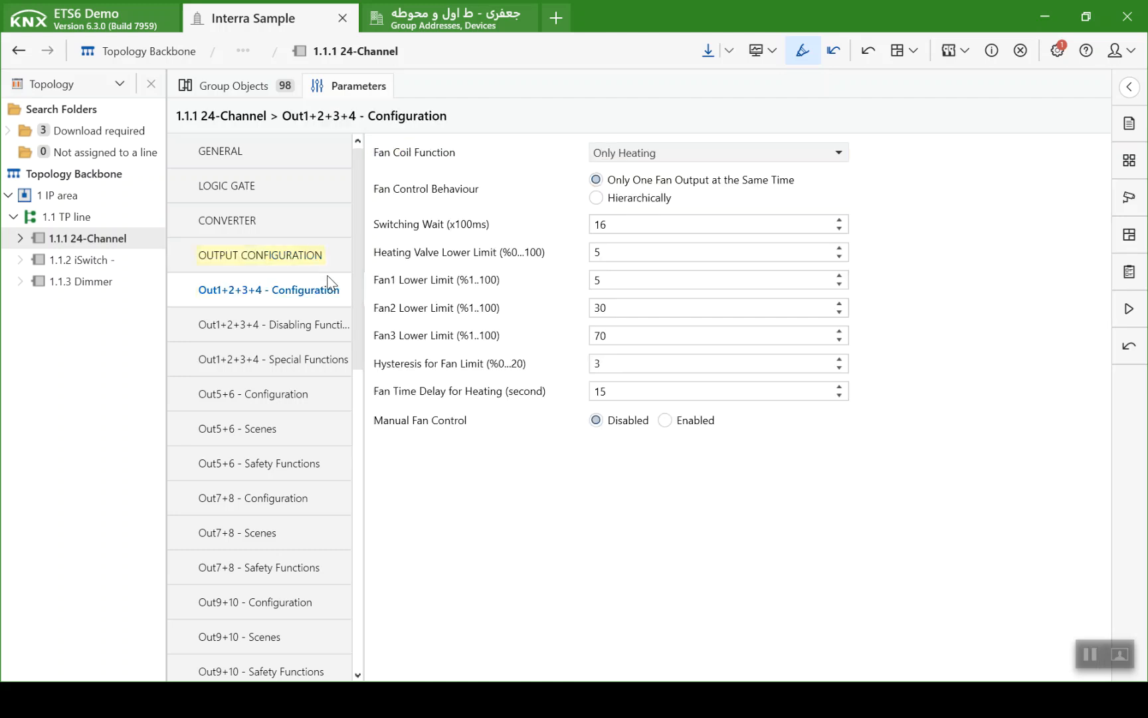
click(683, 160)
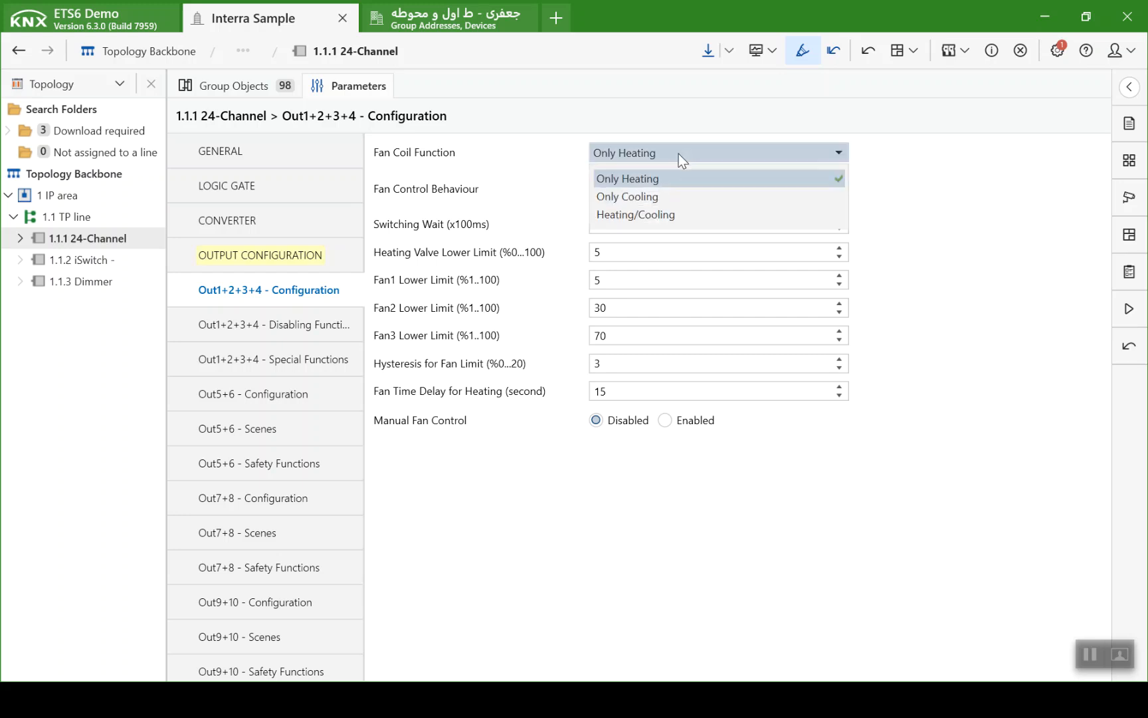
click(661, 212)
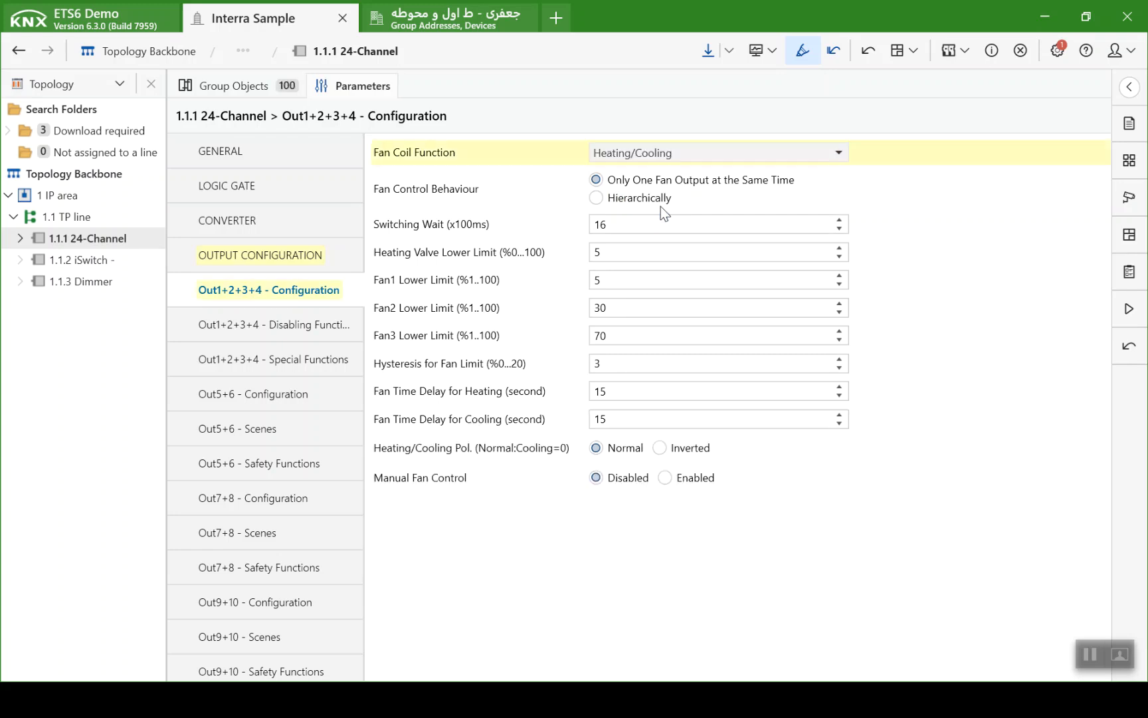
click(662, 478)
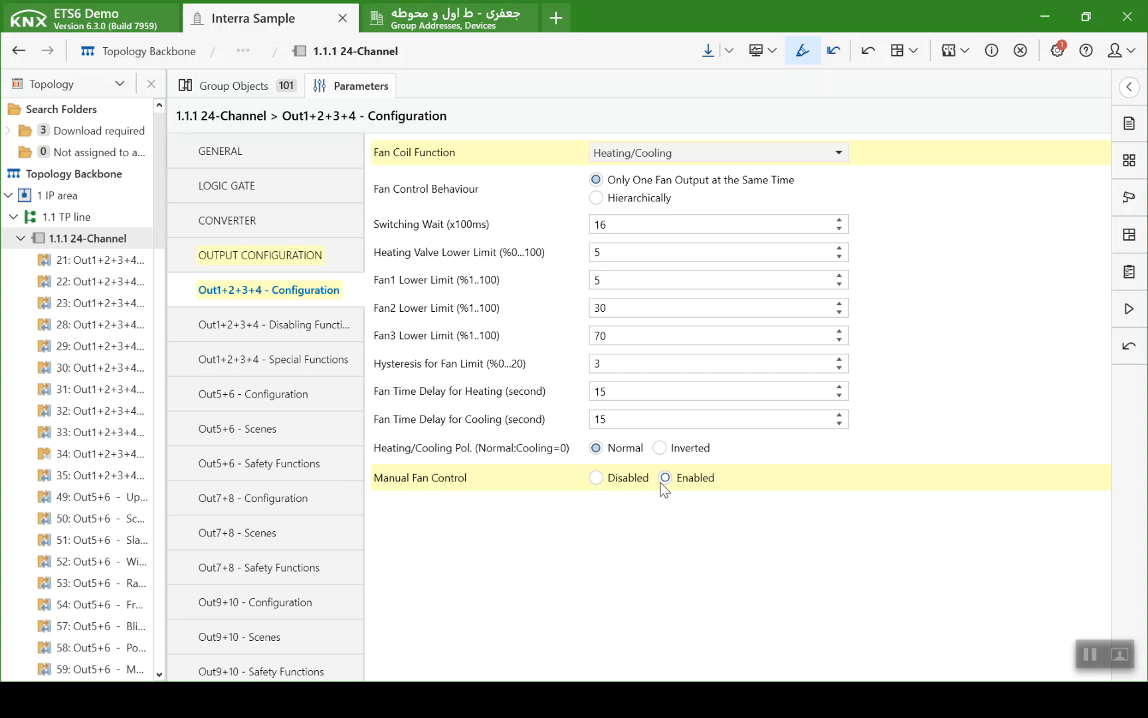
- Set the Feedback Type in the Out1+2+3+4 special functions to Fan Levels Individually
click(321, 352)
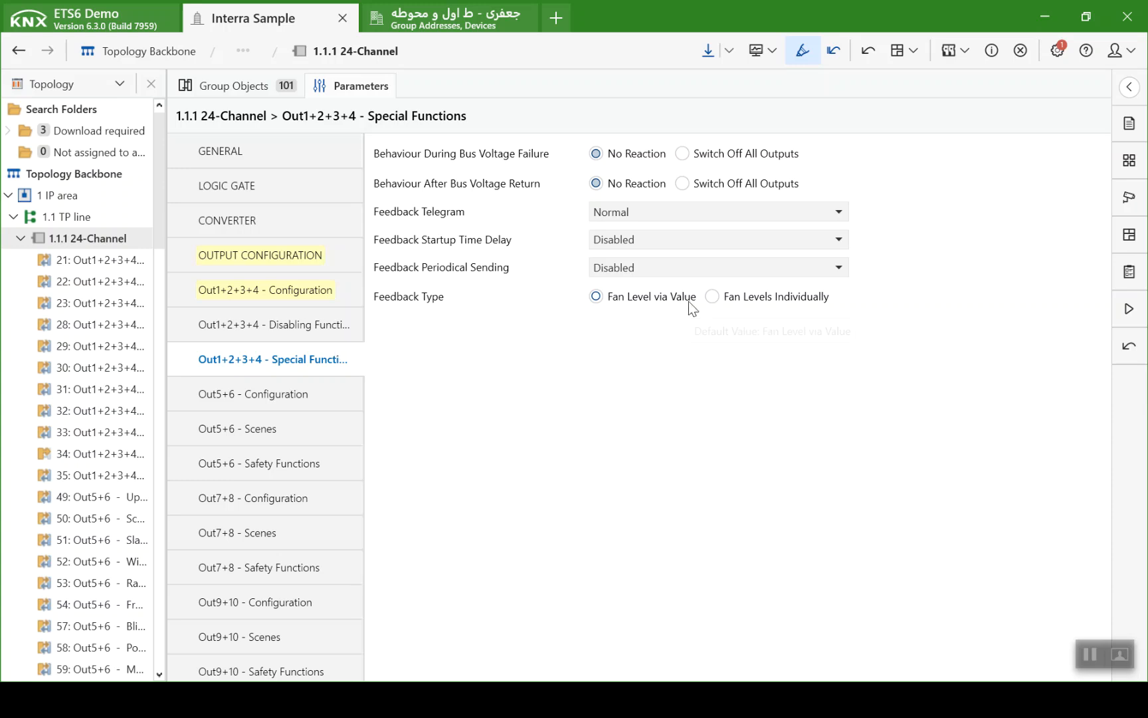
click(712, 296)
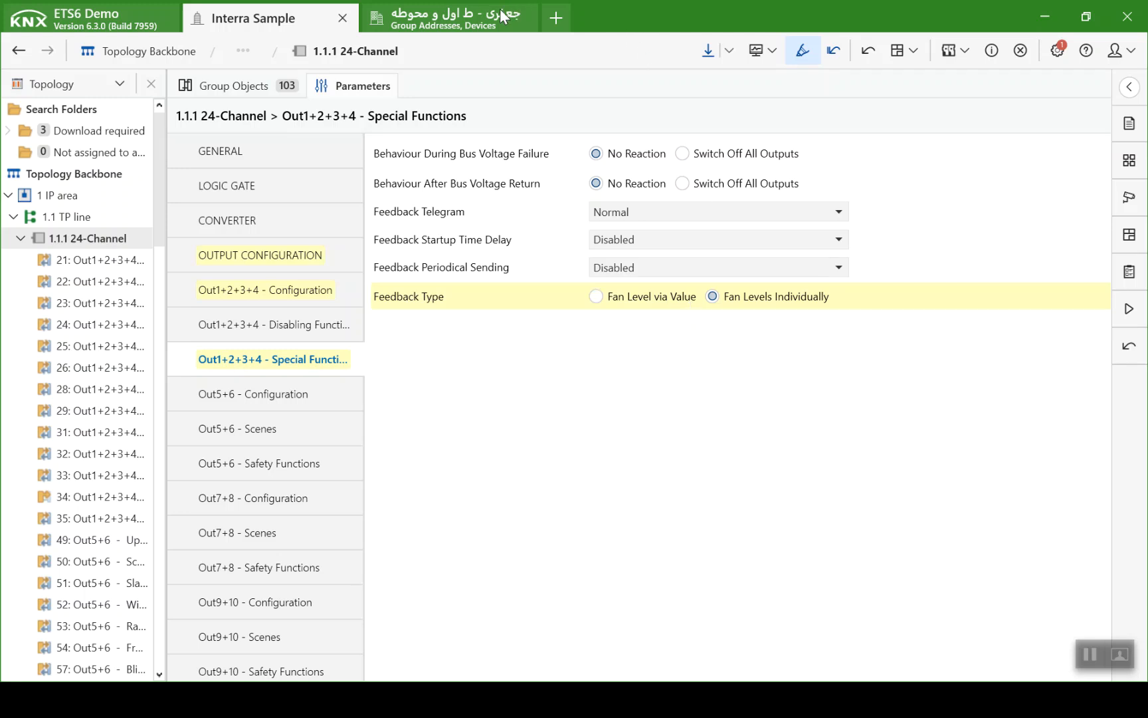
- Examine the 24-Channel device's Out1+2+3+4 group objects, from manual fan level and heating/cooling change over to the manual/constant fan feedback
click(293, 95)
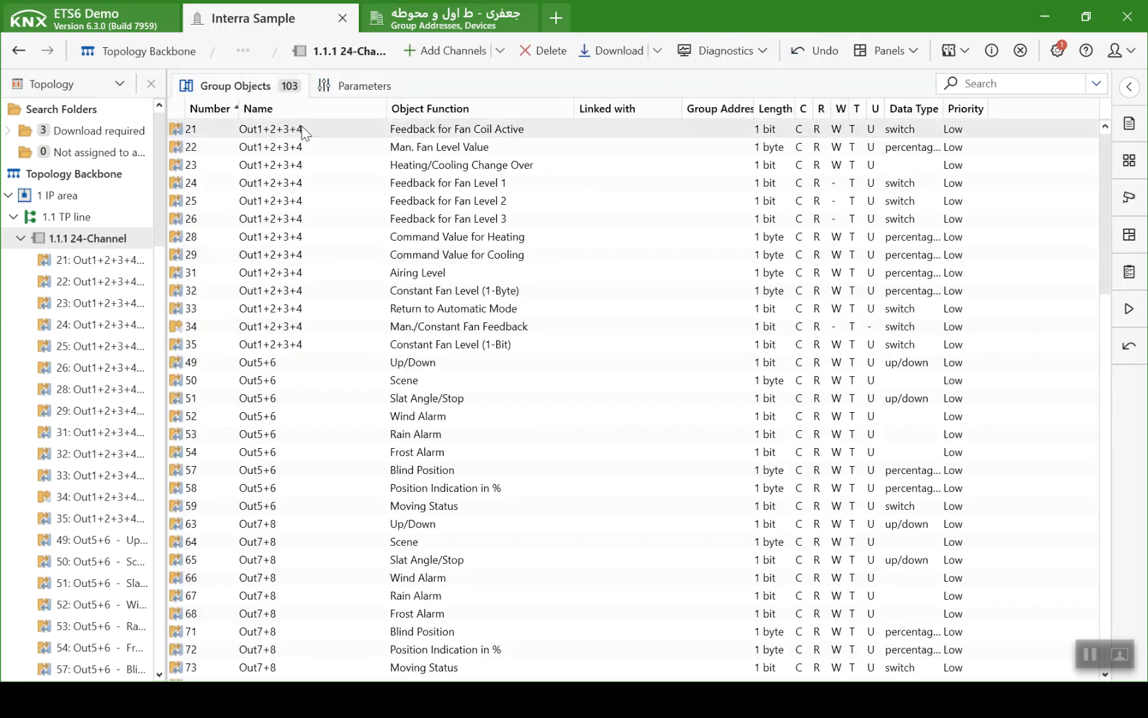
click(307, 152)
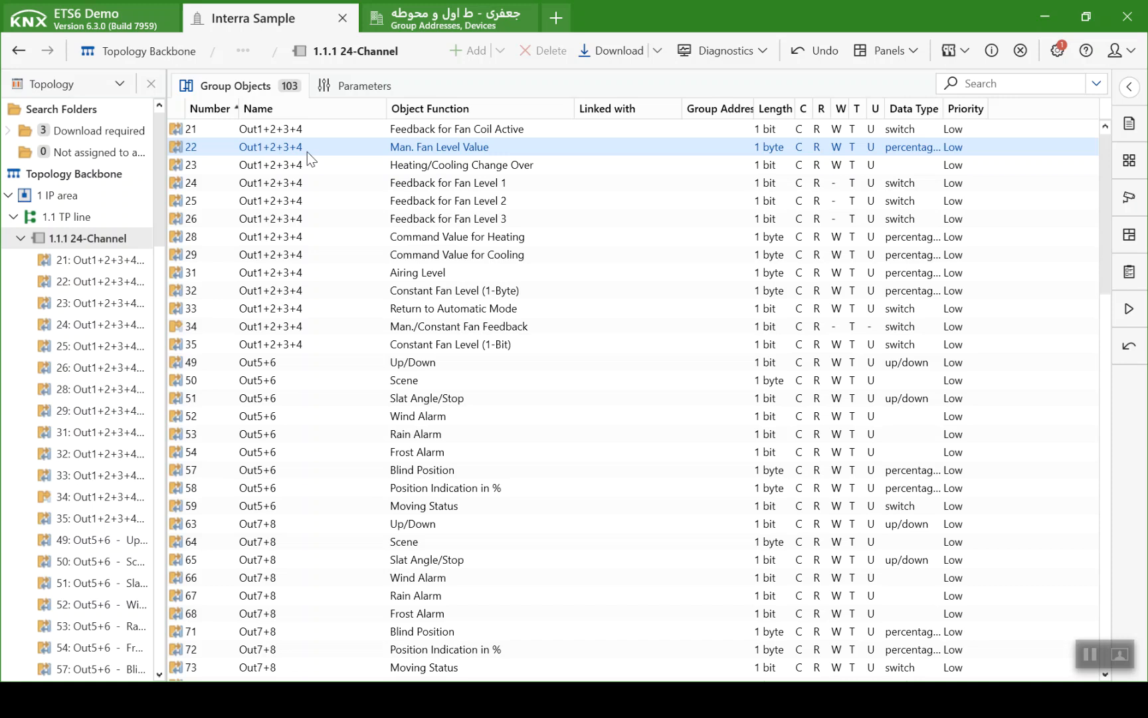
click(307, 161)
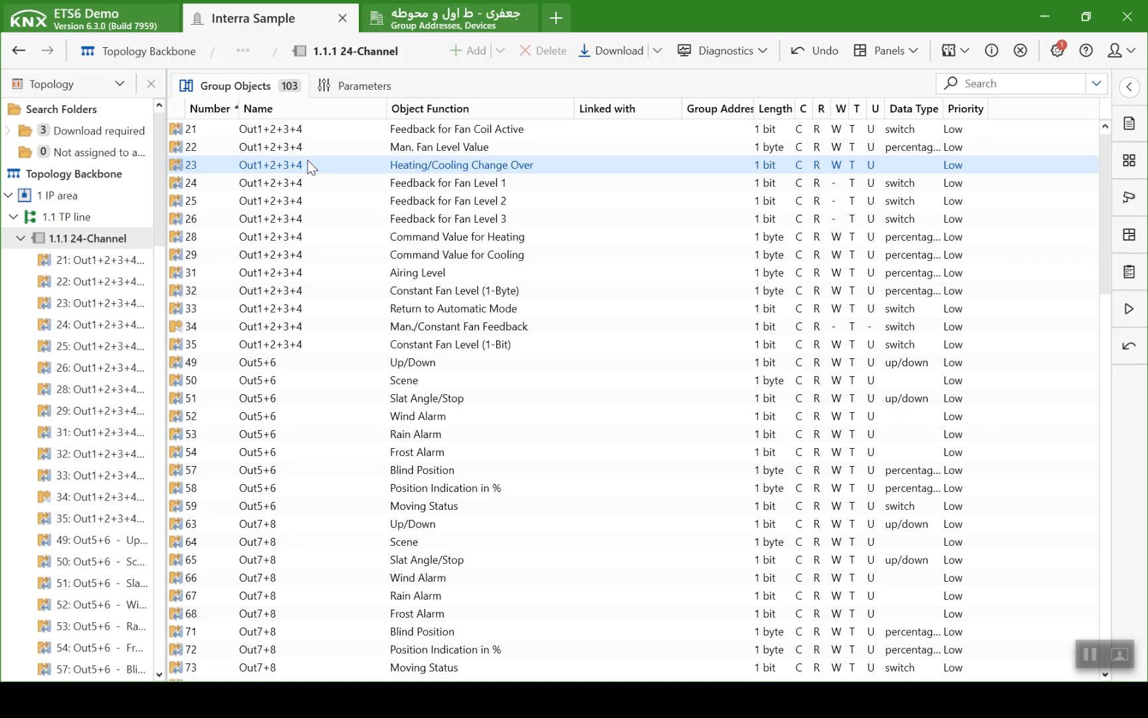
click(308, 186)
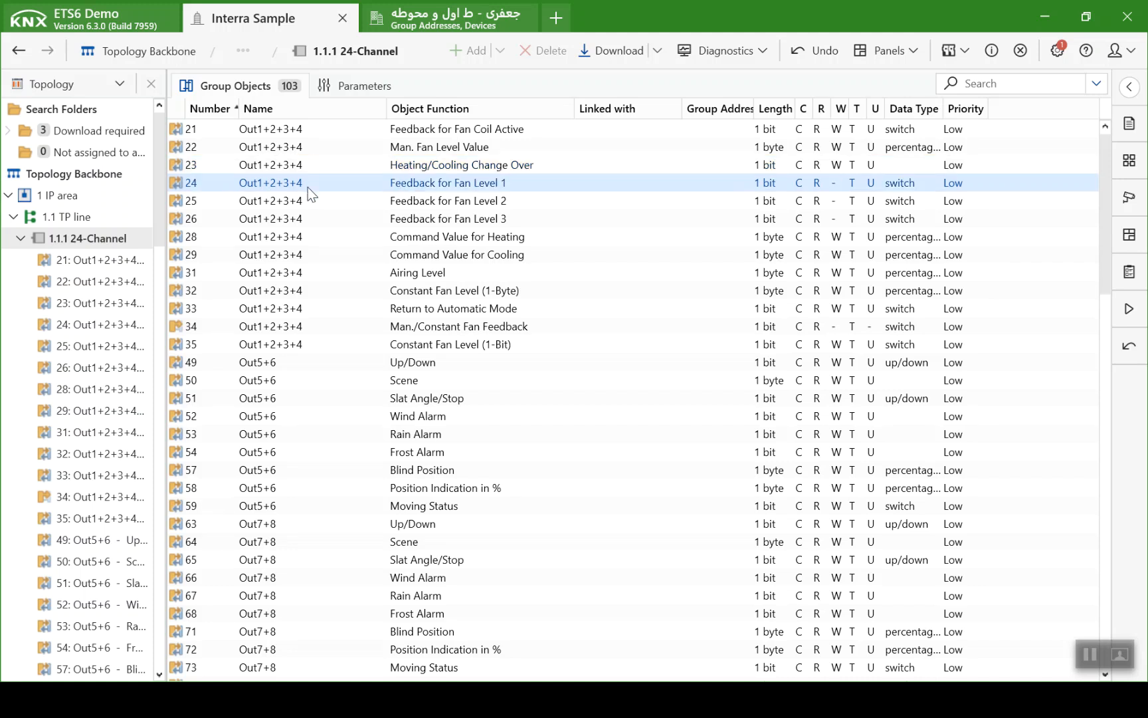
click(304, 199)
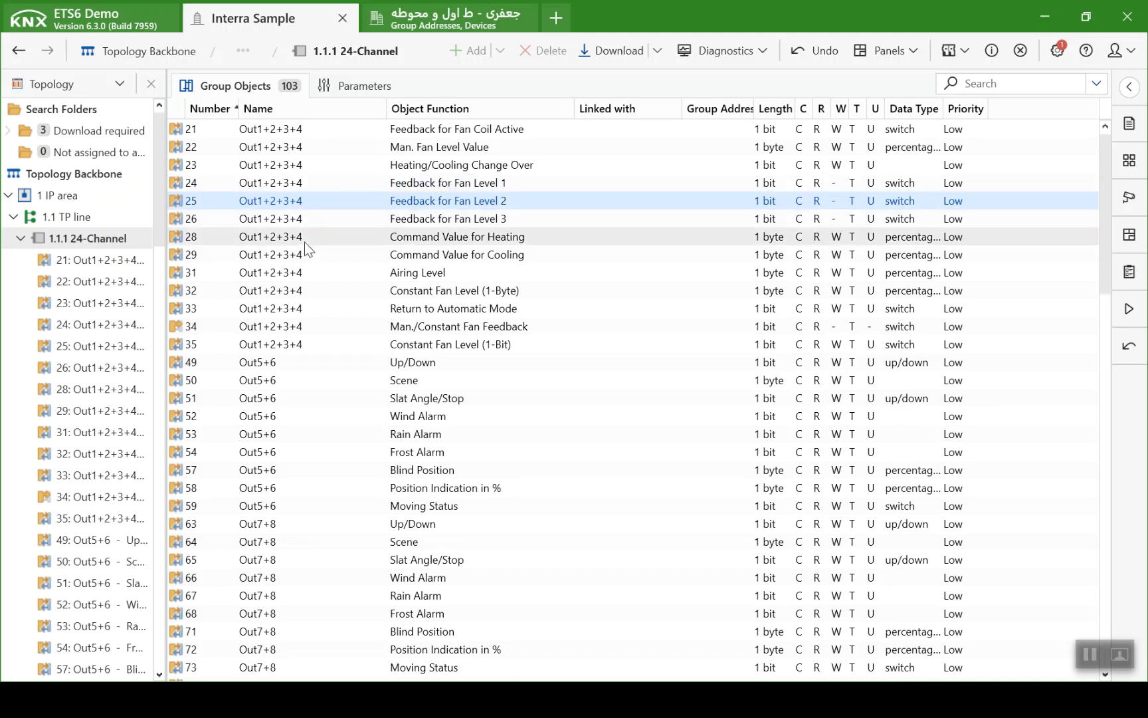
click(301, 222)
click(295, 240)
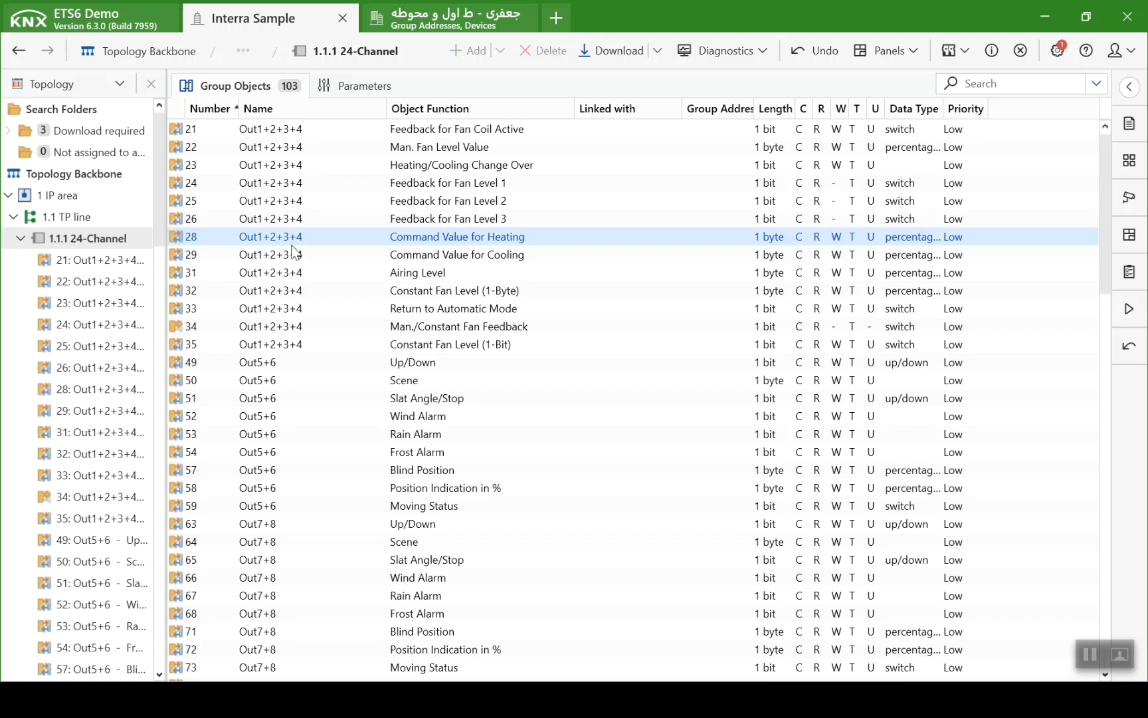
click(296, 257)
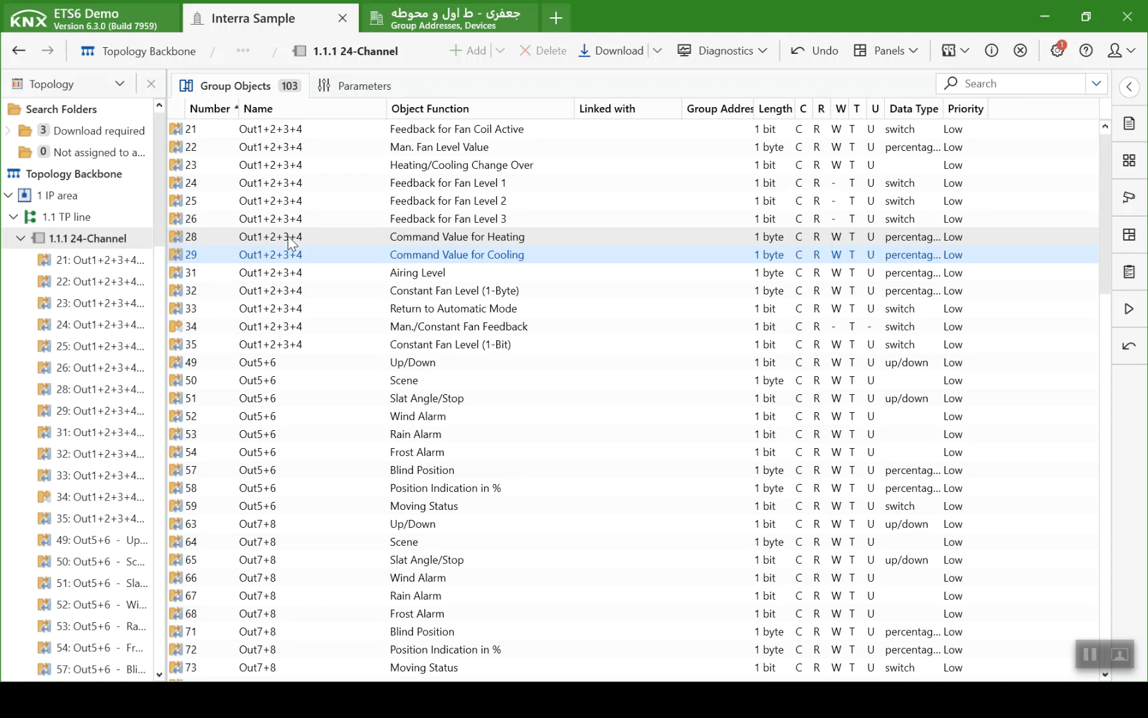
click(291, 293)
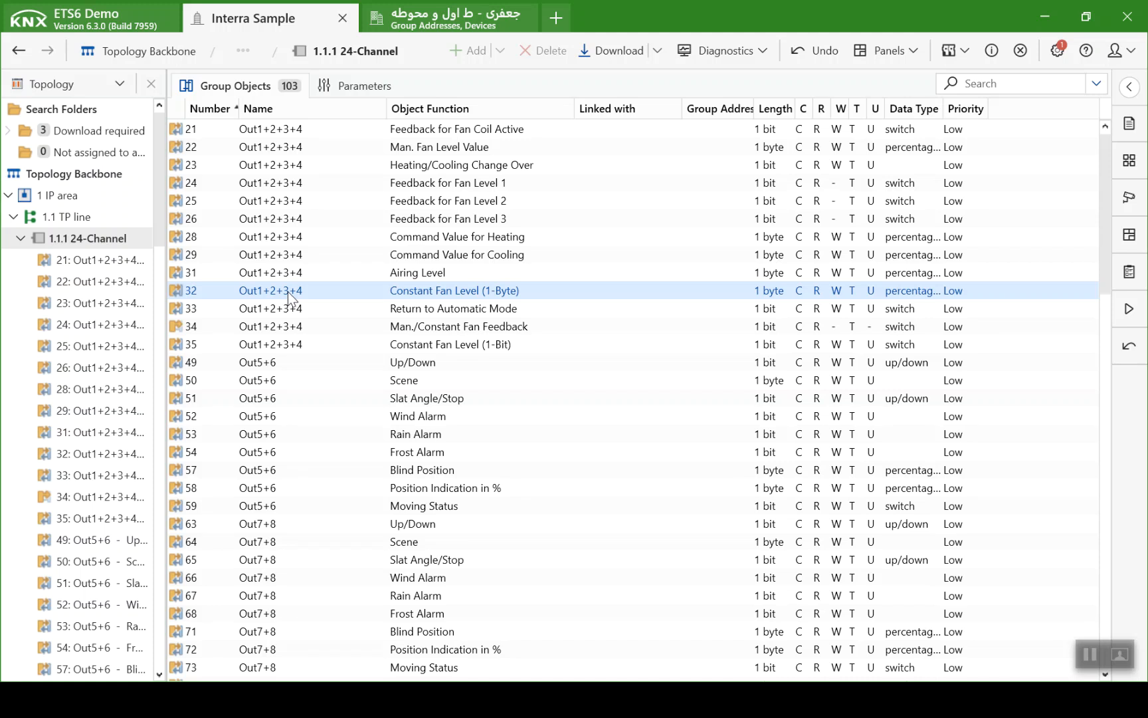
click(289, 308)
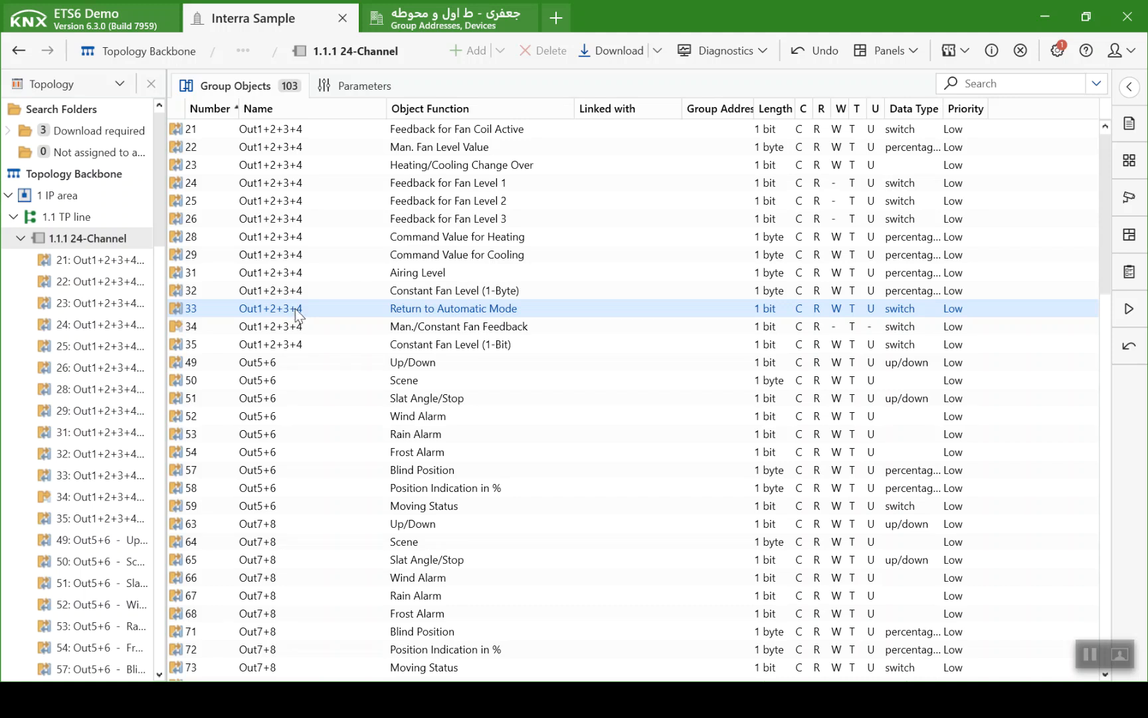
click(305, 326)
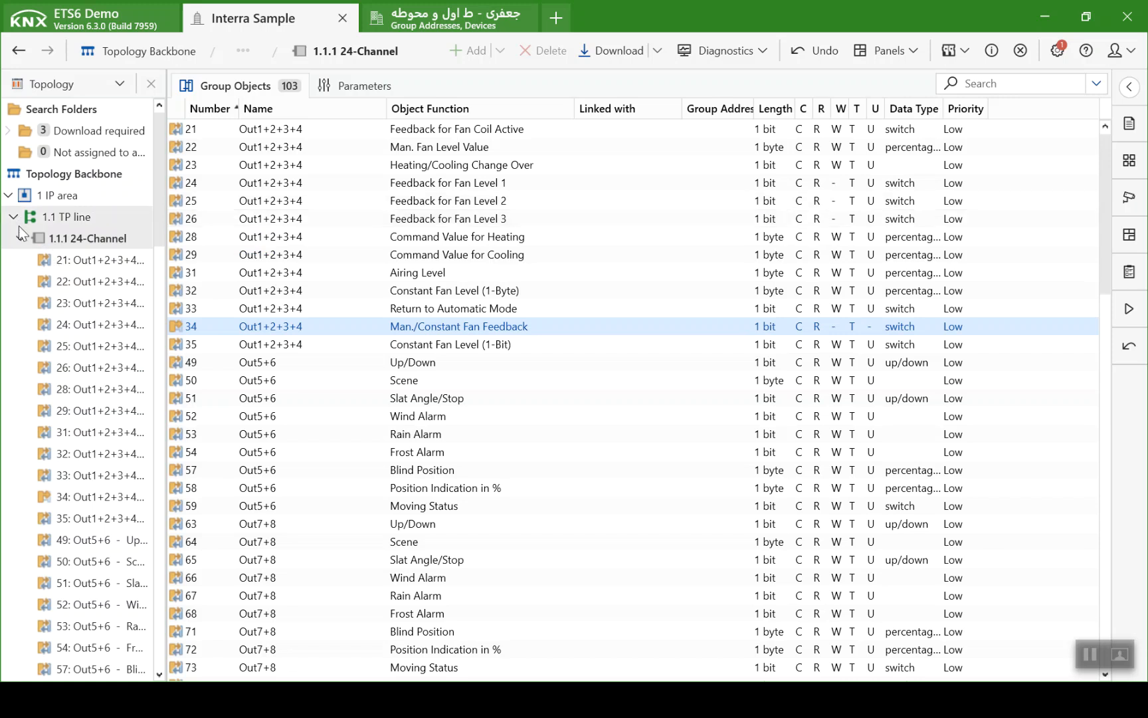
- Collapse the 24-Channel device in the topology and open the parameters of the 1.1.2 iSwitch device
click(21, 246)
click(21, 244)
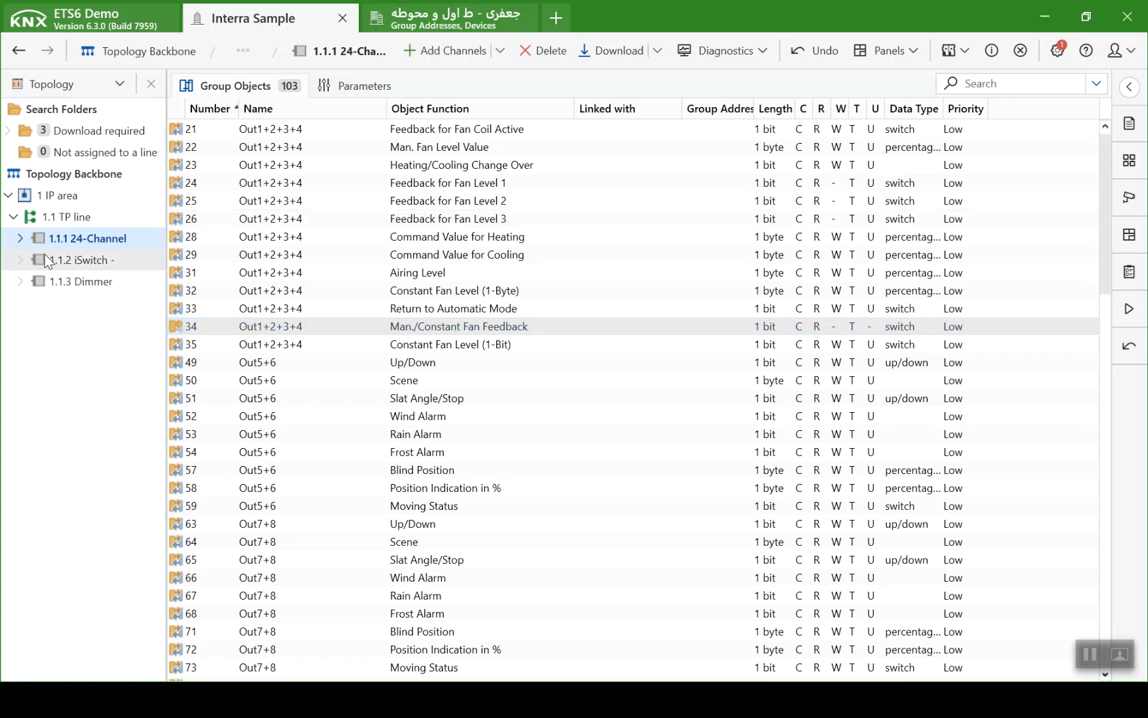
click(45, 255)
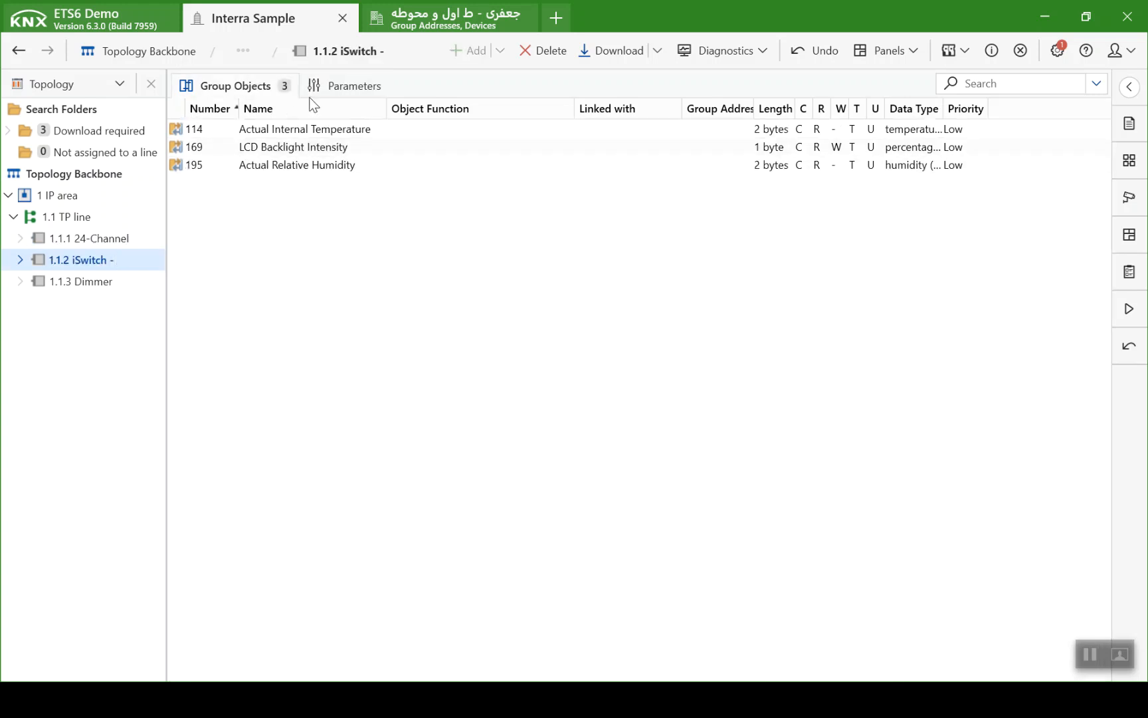
click(340, 83)
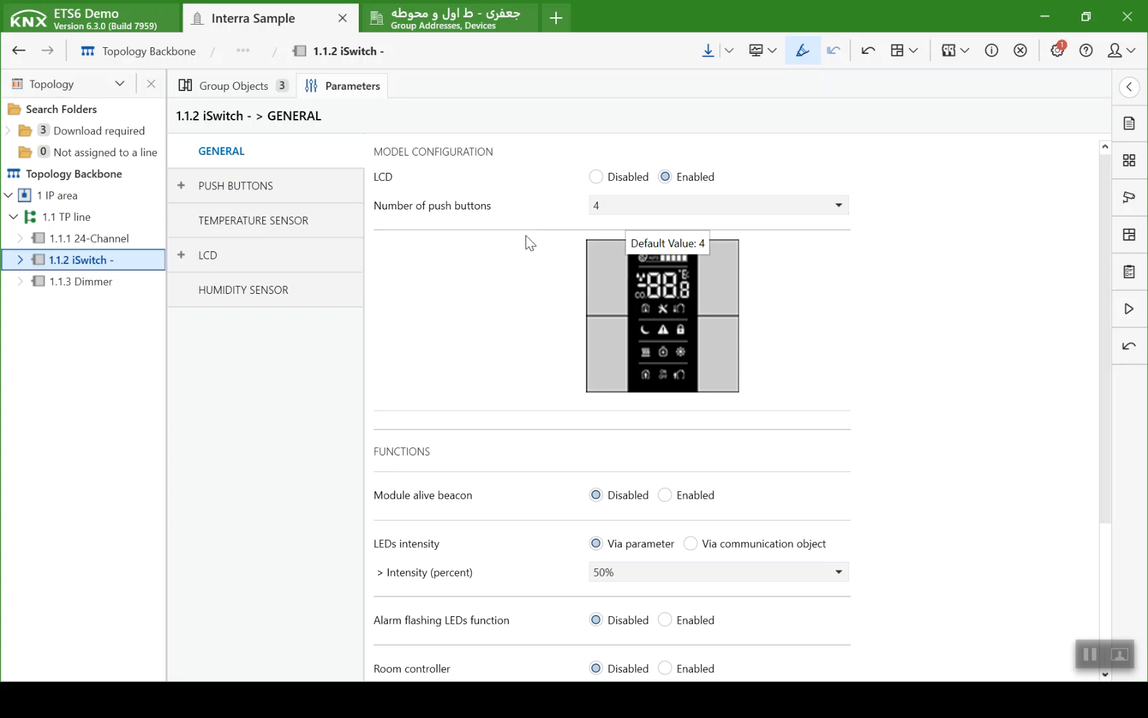
- Switch to the Interra presentation in PowerPoint to check the keypad's buttons, and return to ETS6
key(alt+Tab)
key(alt+Tab)
key(alt+Tab)
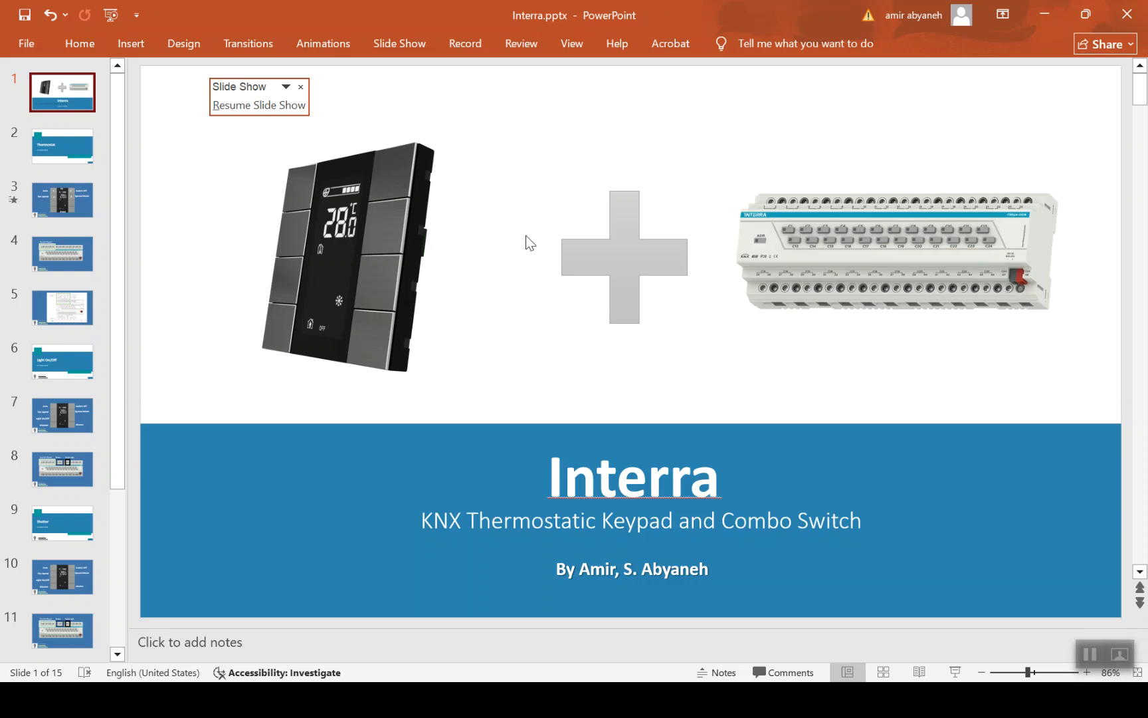
key(alt+Tab)
key(alt+Tab)
key(alt+Tab)
key(alt+Tab)
key(alt+Tab)
key(alt+Tab)
key(alt+Tab)
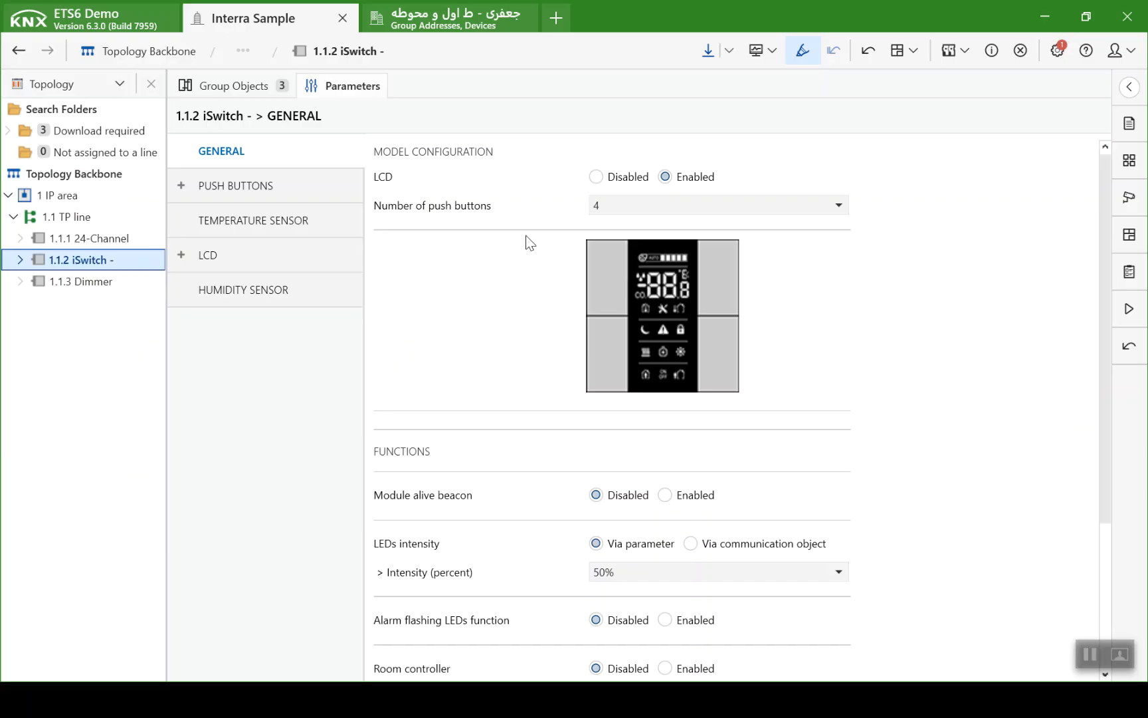
- Set the iSwitch's number of push buttons to 8
click(592, 205)
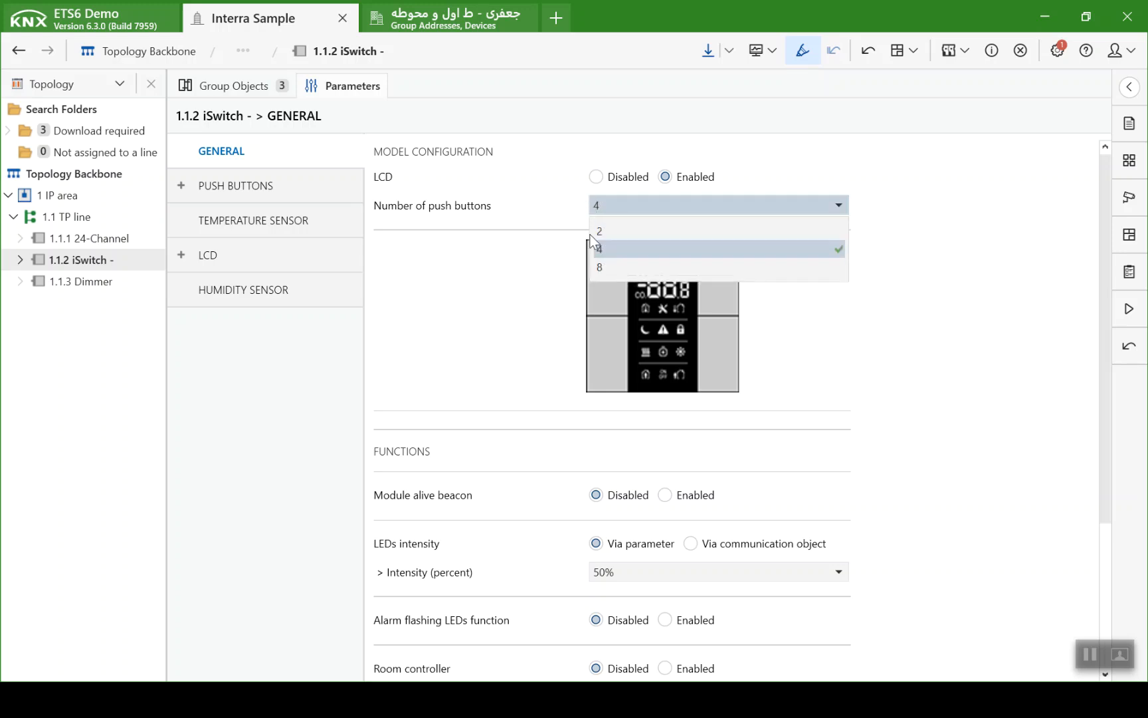
click(614, 268)
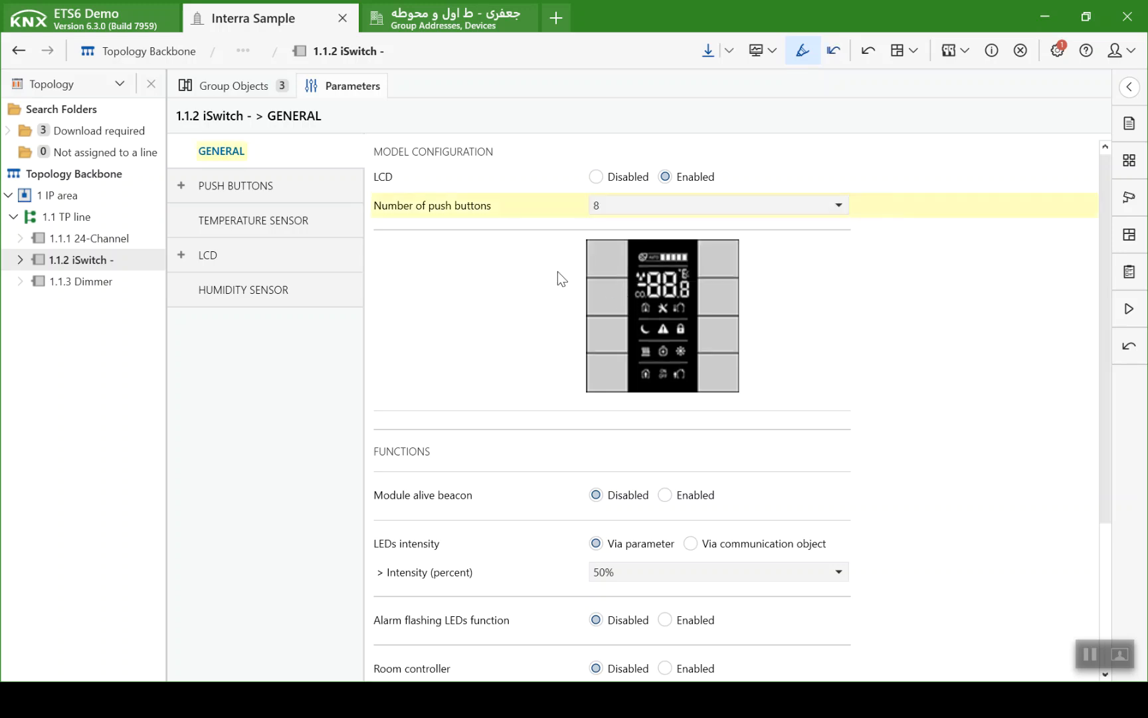
- Enable the room controller and fan control among the iSwitch's general functions
scroll(556, 271, down, 5)
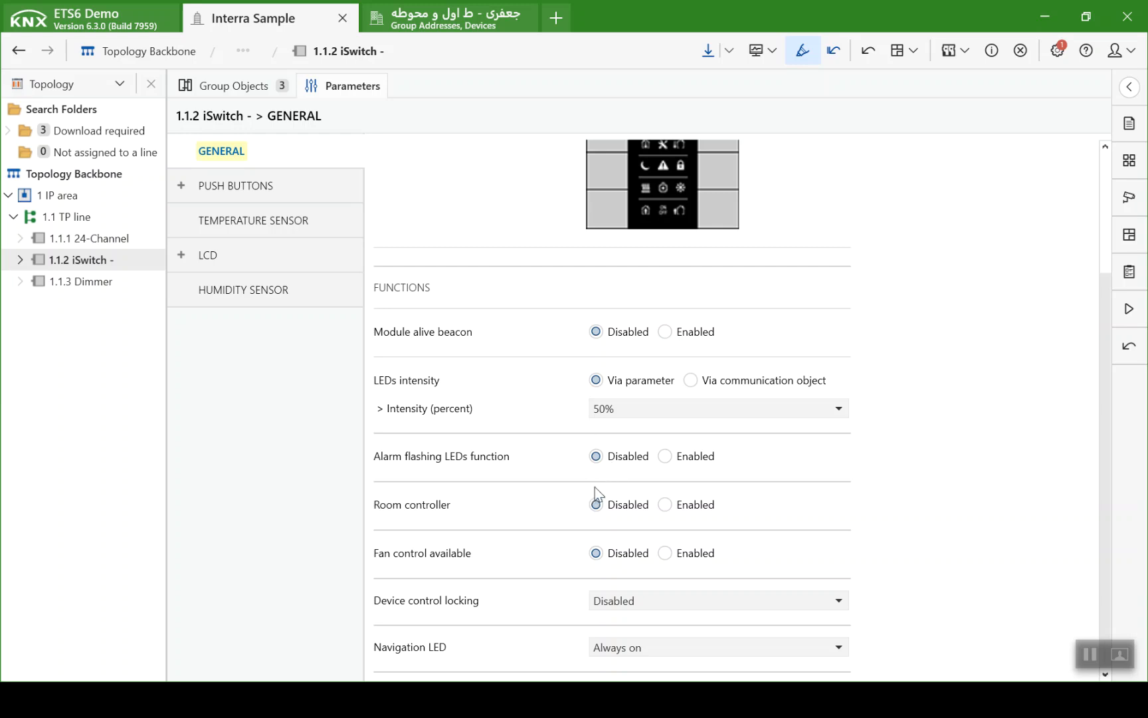
click(665, 505)
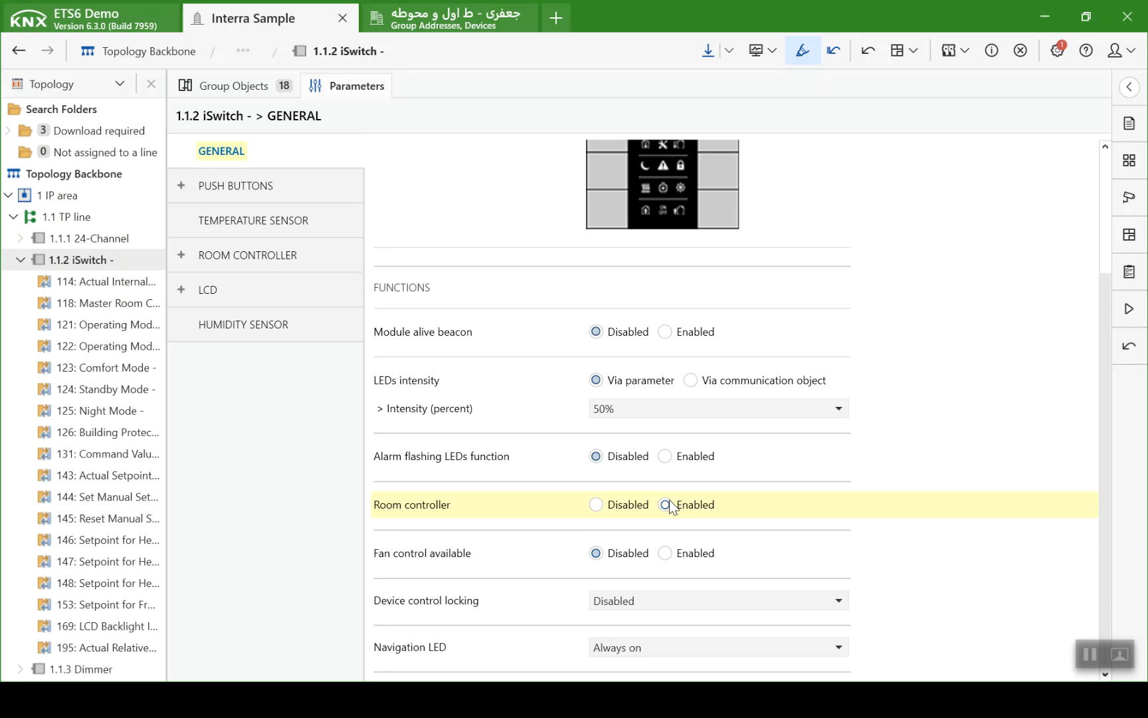
click(664, 553)
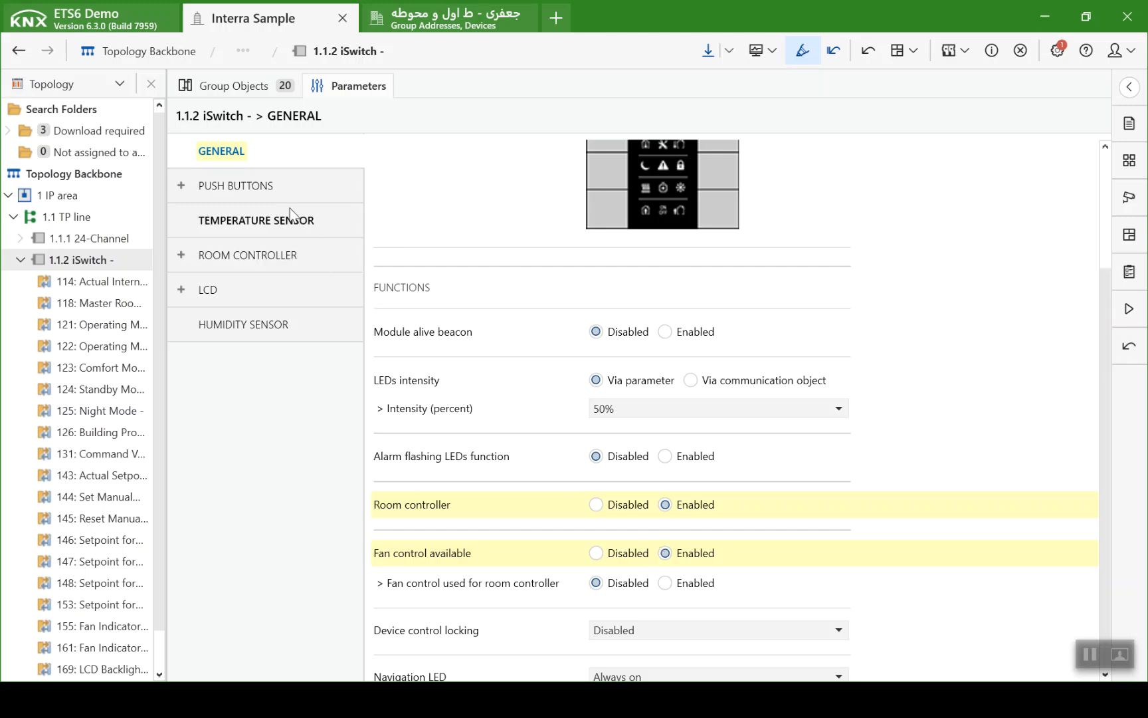
- Set Push Button 1 to the Switching function with its On press / On release behaviour as Off / -
click(195, 185)
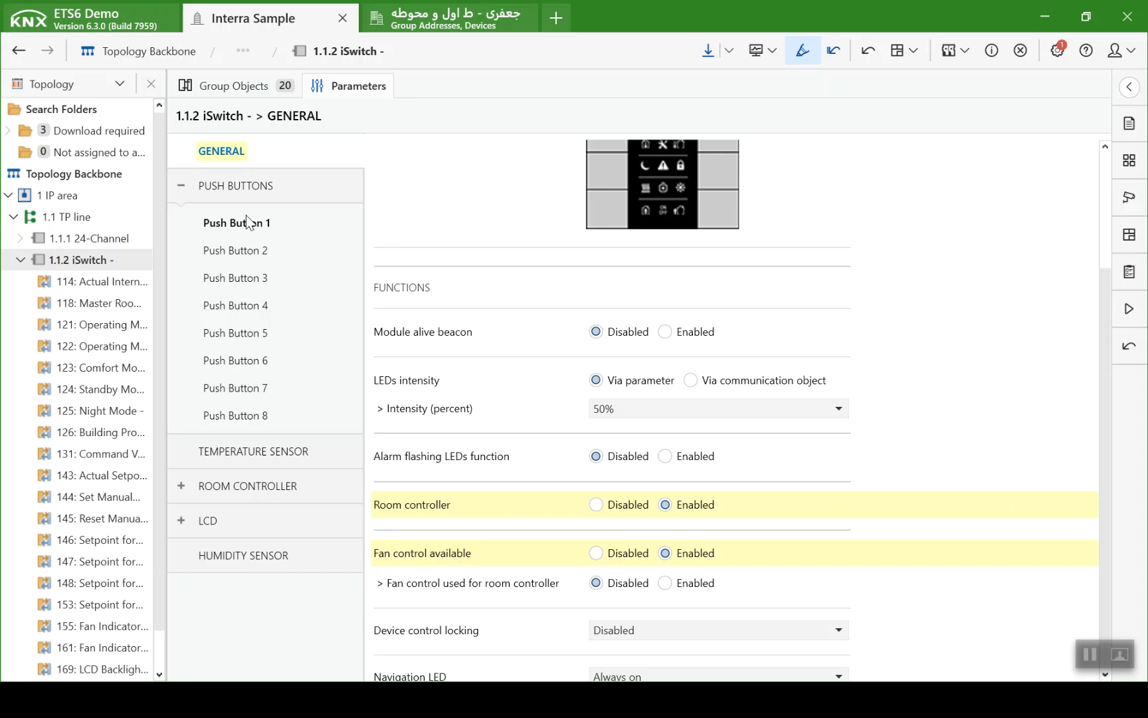
click(254, 227)
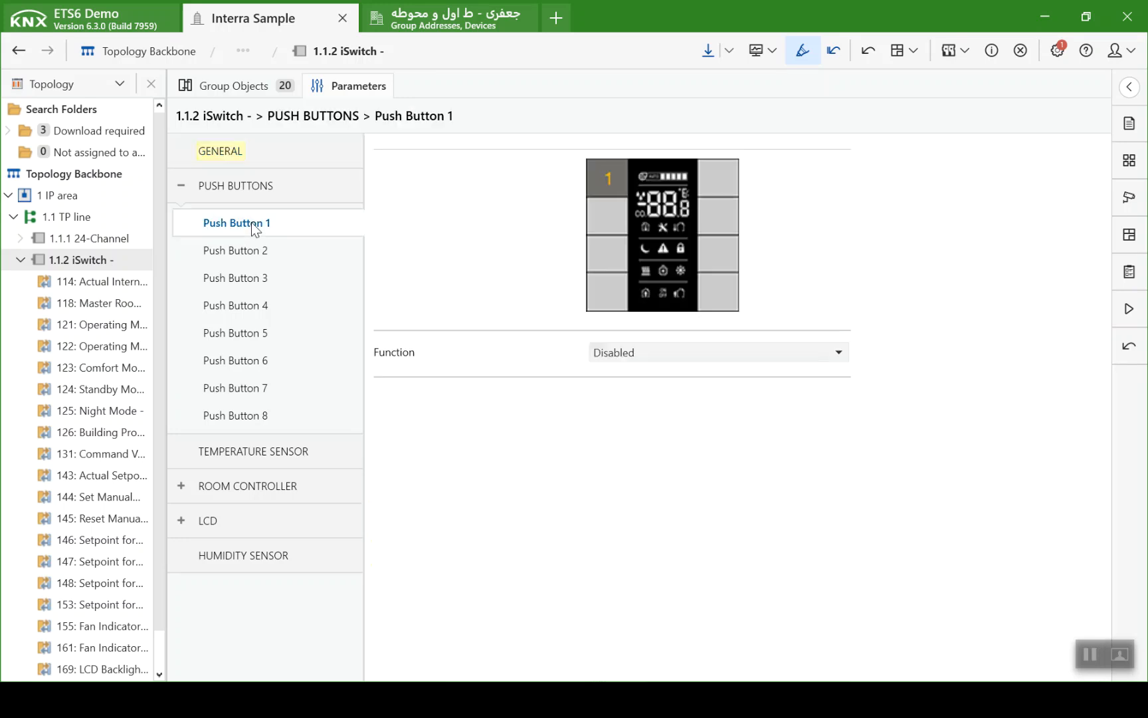
click(630, 353)
click(638, 396)
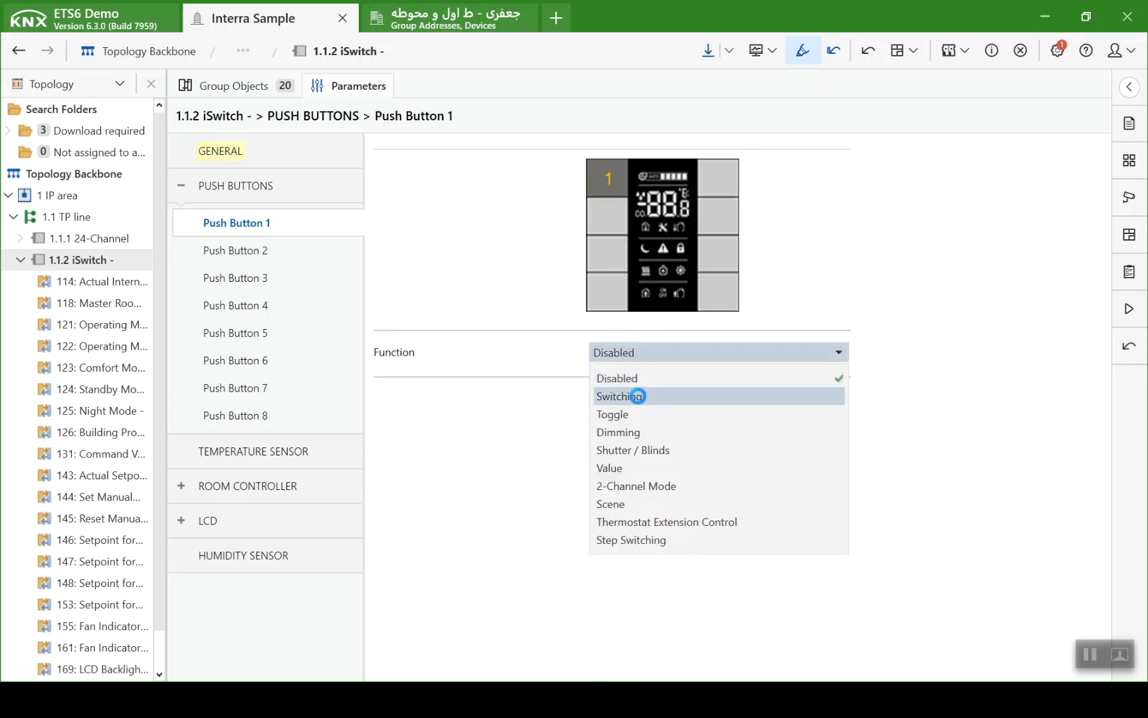
click(638, 399)
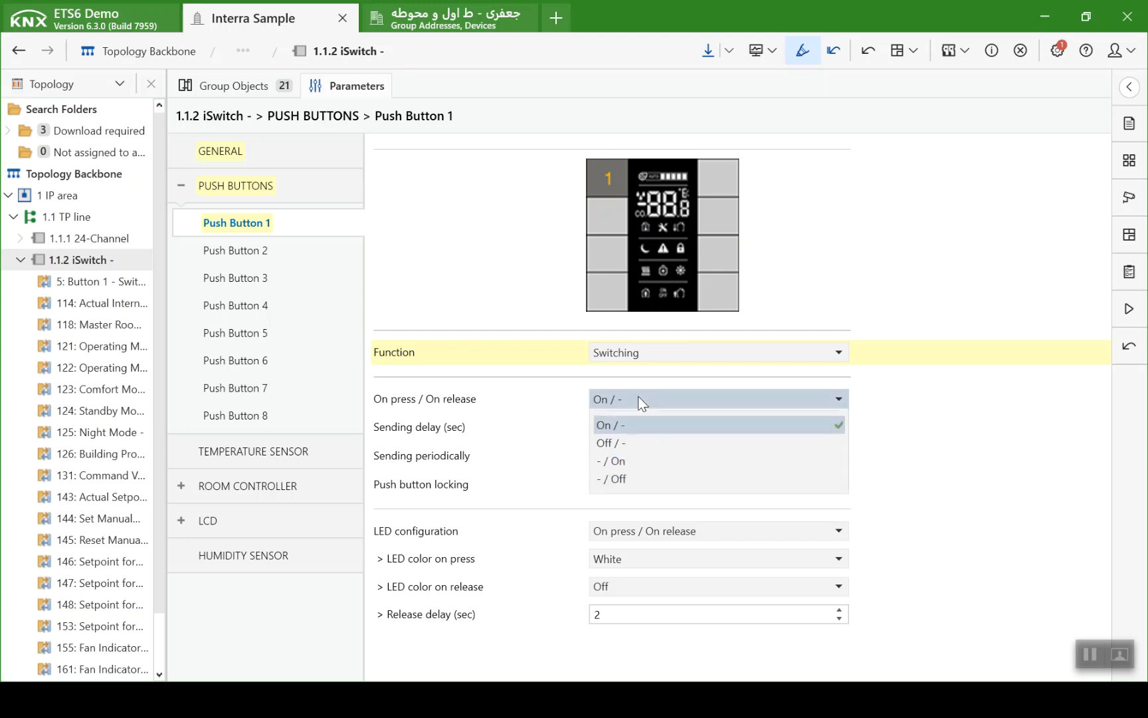
click(636, 444)
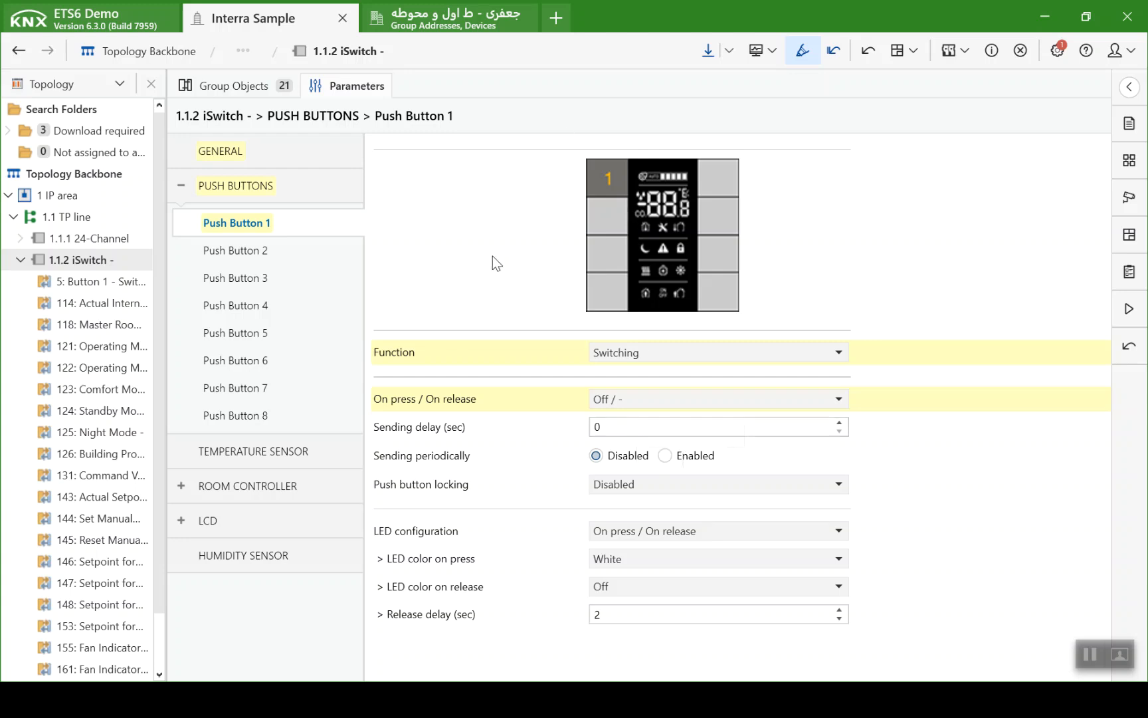
- Switch to PowerPoint to review the keypad button assignments on slide 3, and return to ETS6
key(alt+Tab)
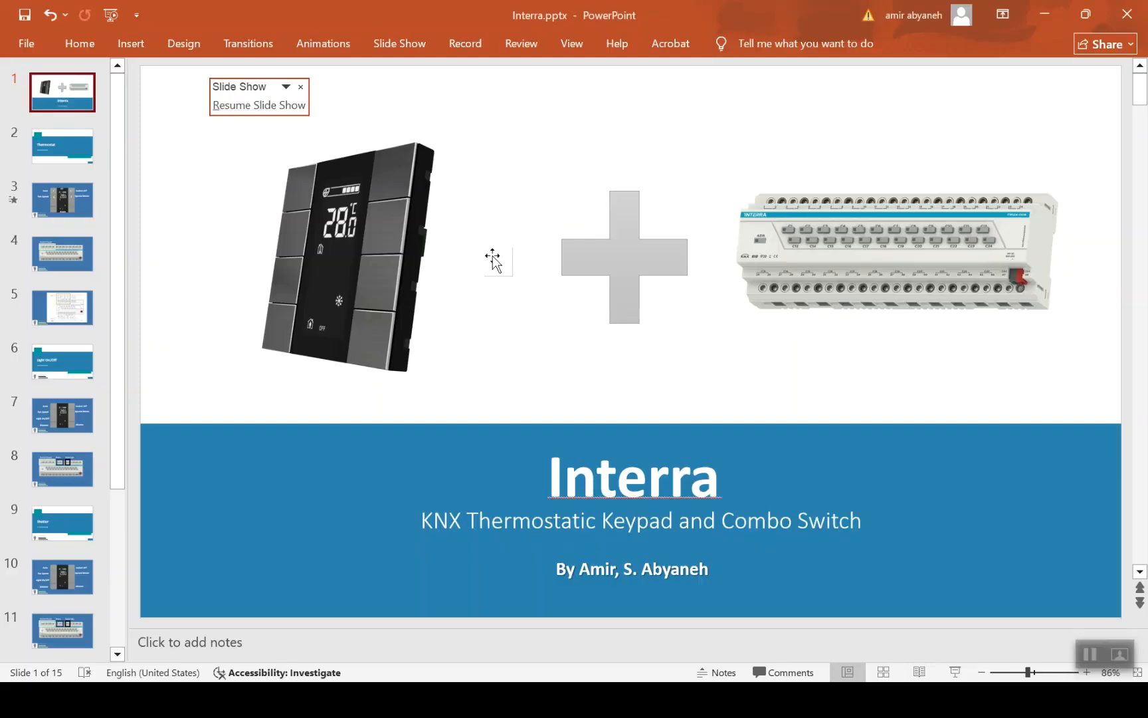
click(52, 193)
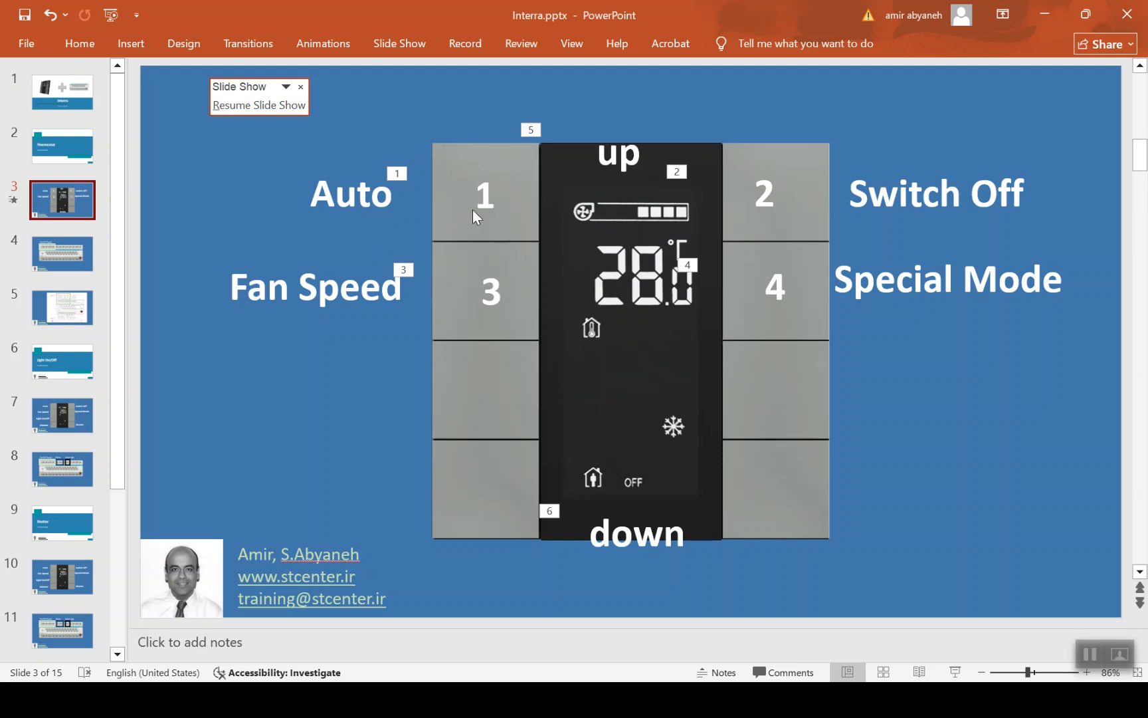
key(alt+Tab)
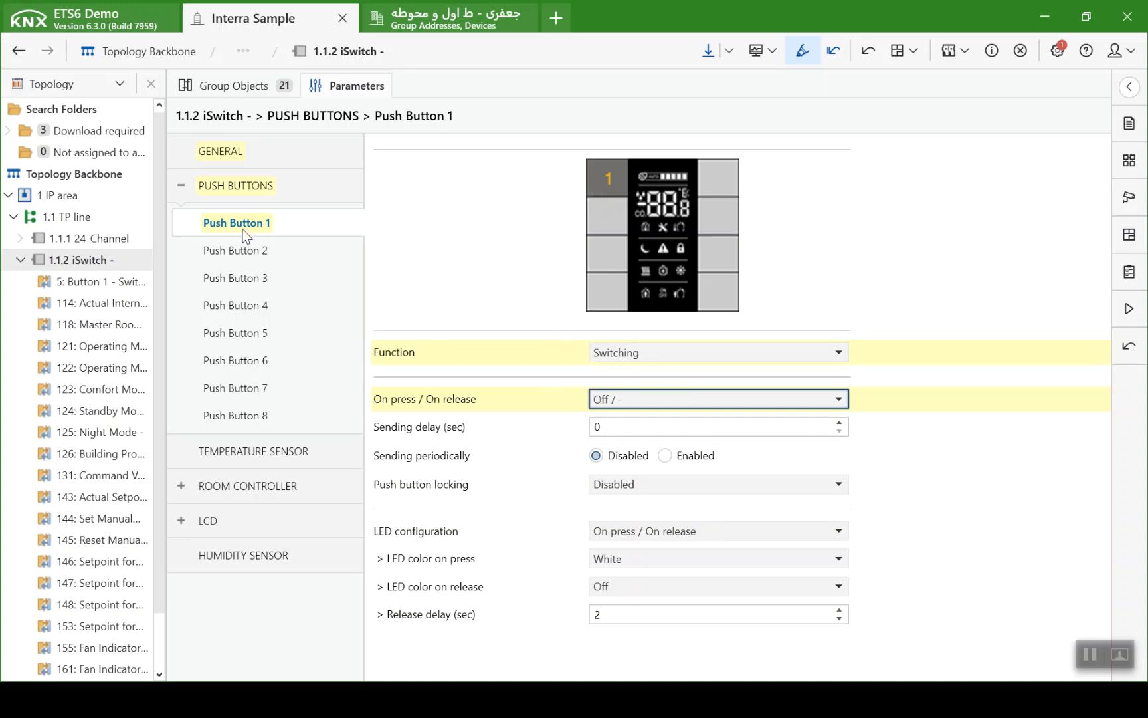
- Set Push Button 2 to the Value function with its value on release as None
click(242, 253)
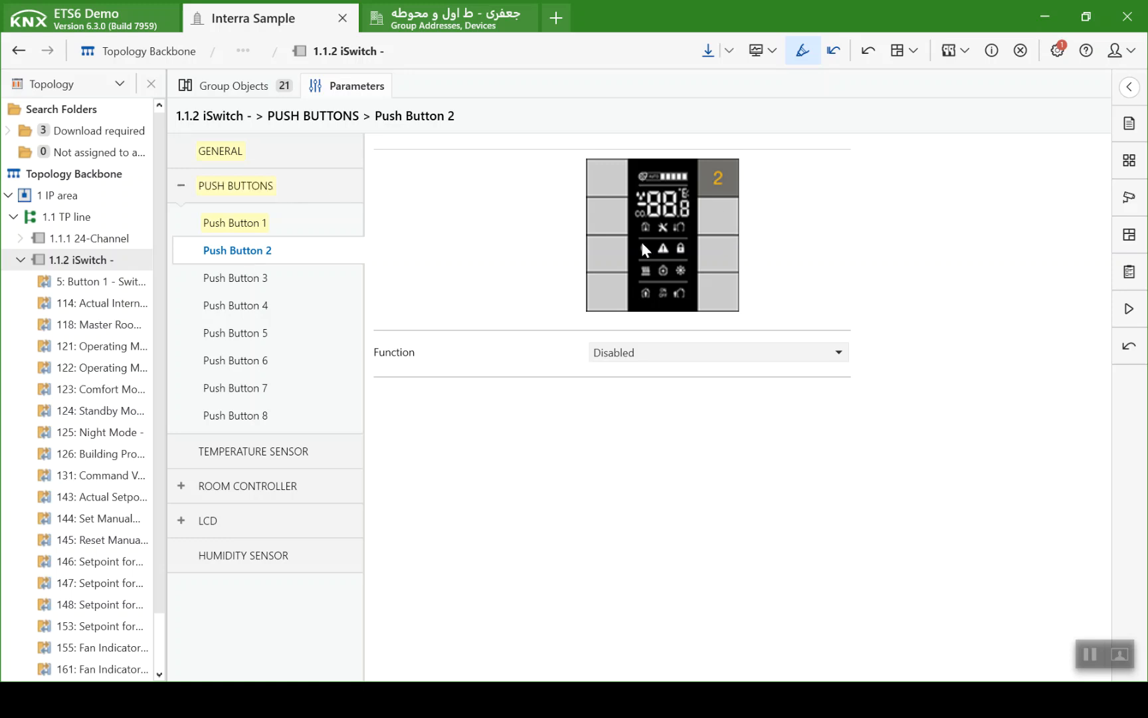
click(676, 352)
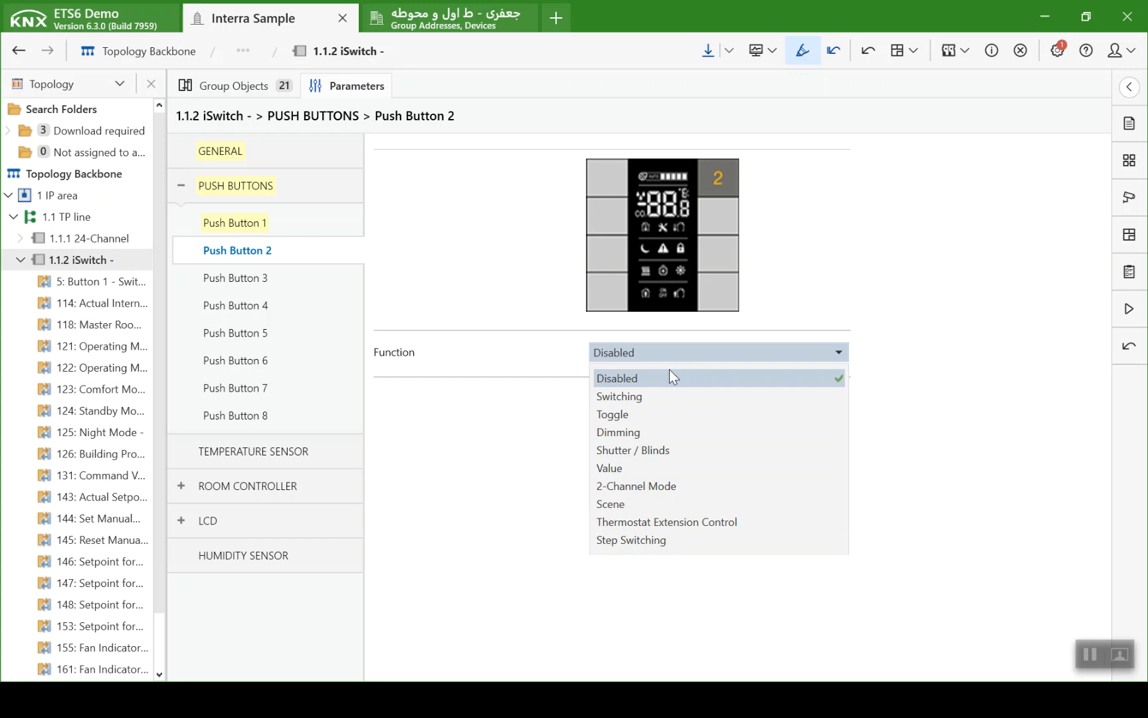
click(669, 468)
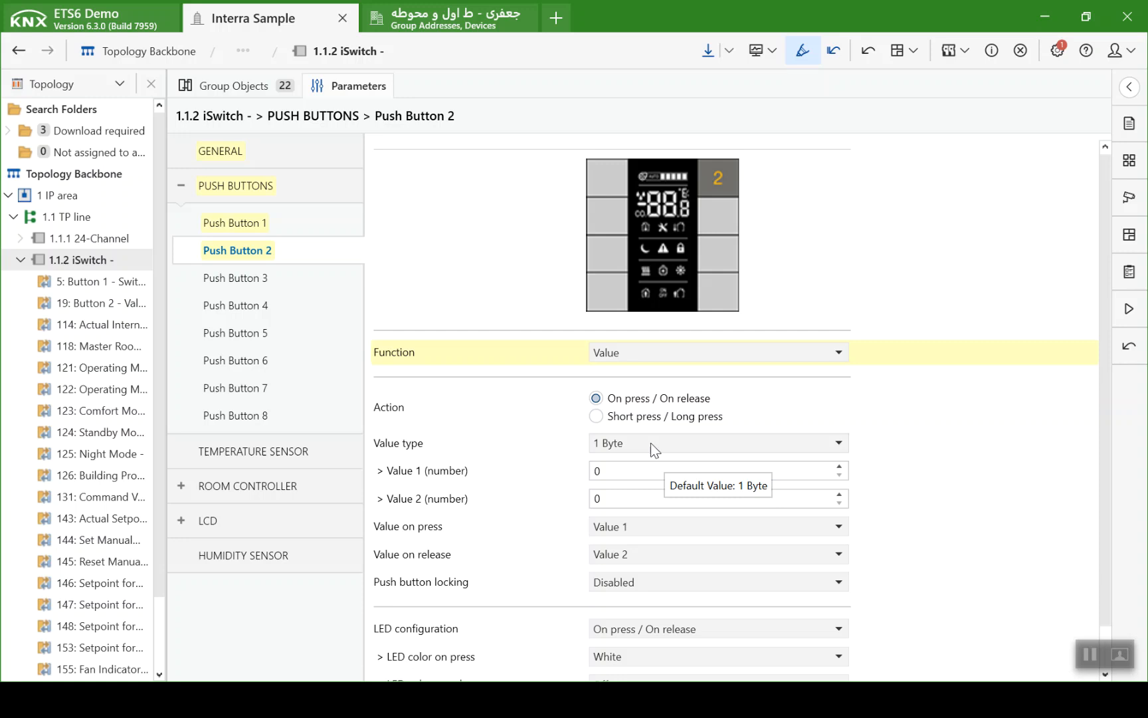
click(640, 551)
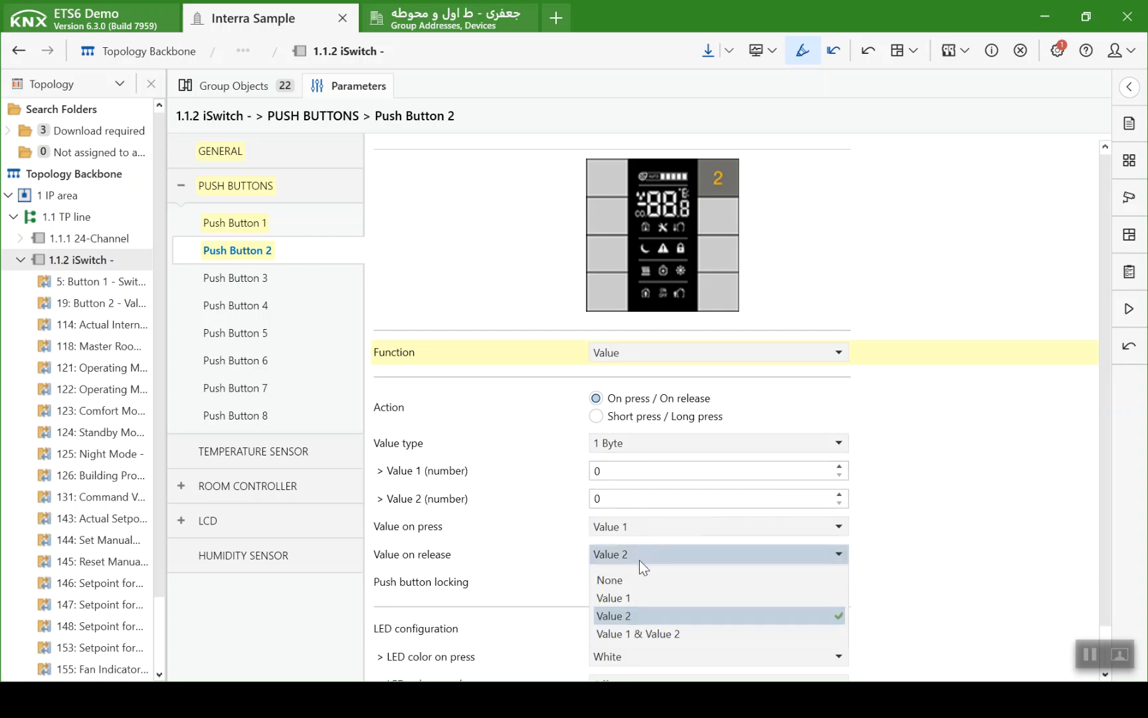
click(624, 579)
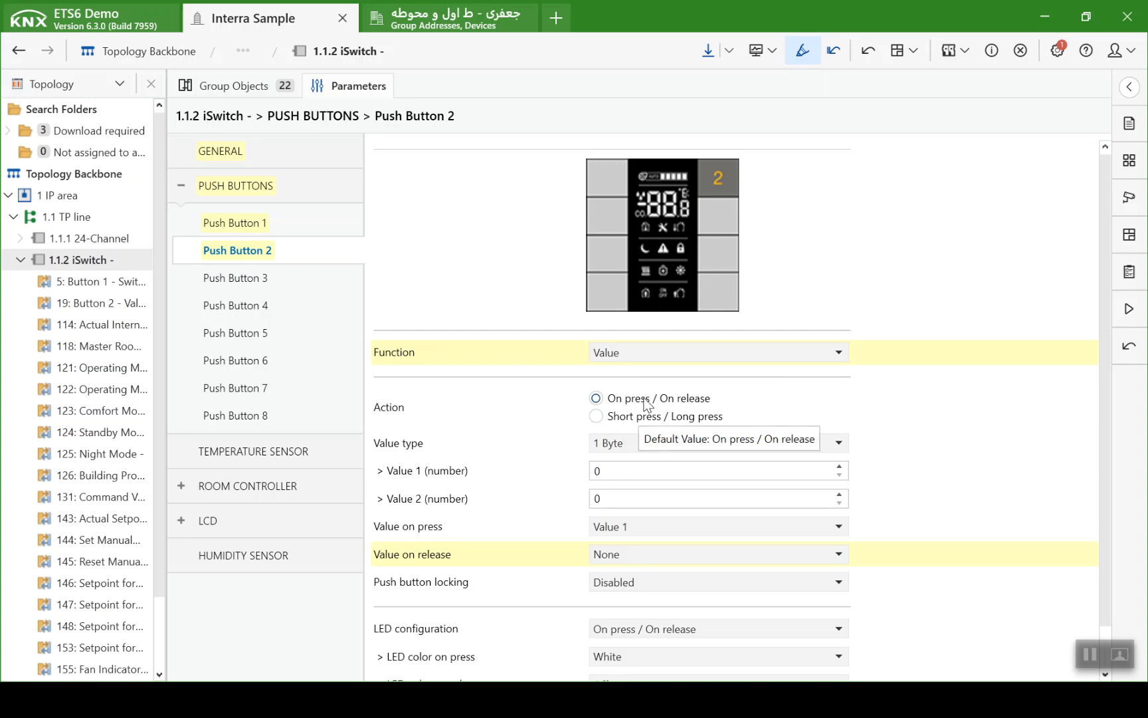
- Check the button assignments in PowerPoint, return to ETS6, and set Push Button 3 to Step Switching with a stepping number of 3
click(284, 281)
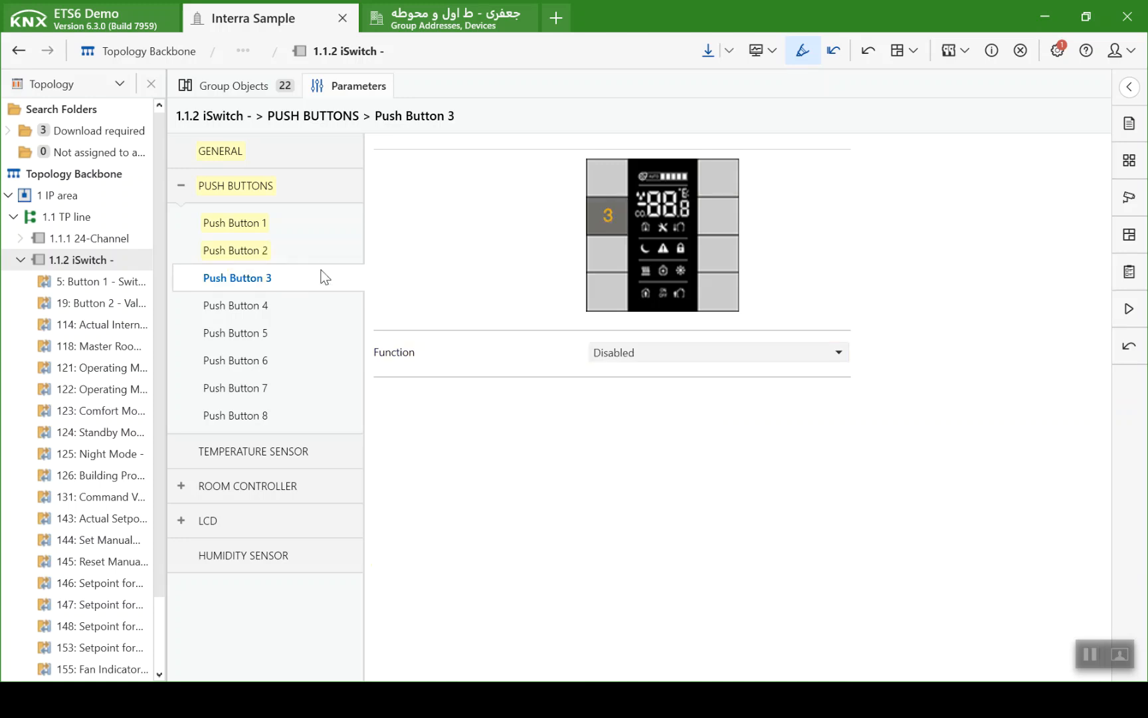
key(alt+Tab)
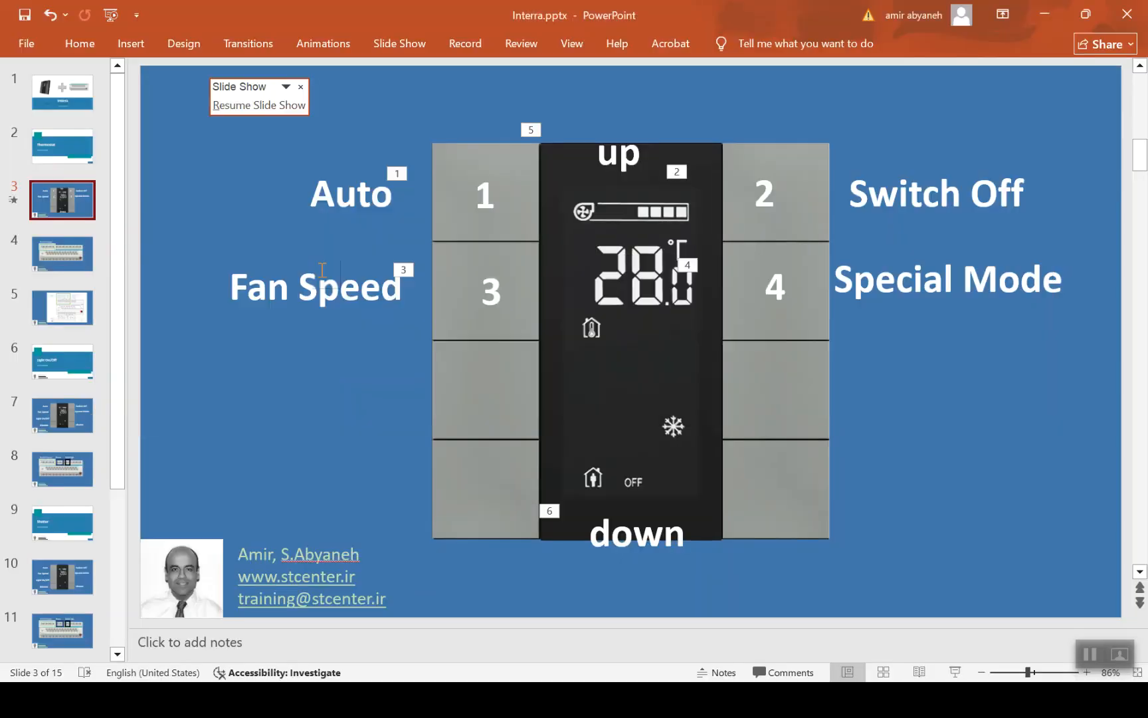
key(alt+Tab)
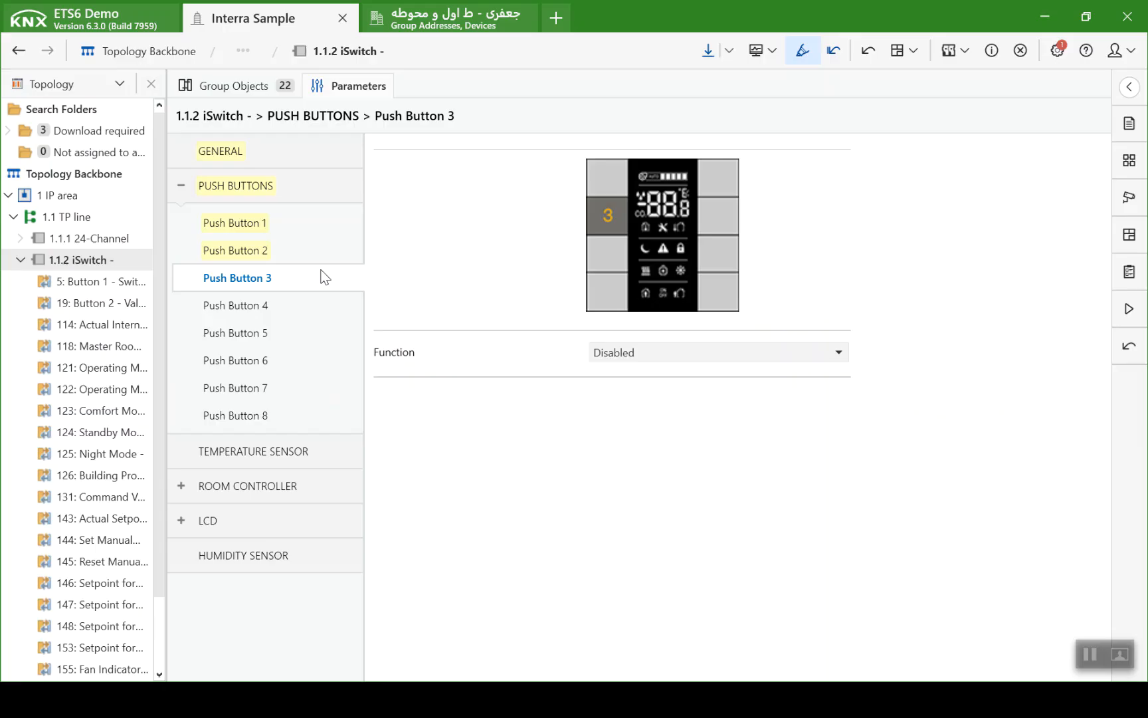
click(617, 359)
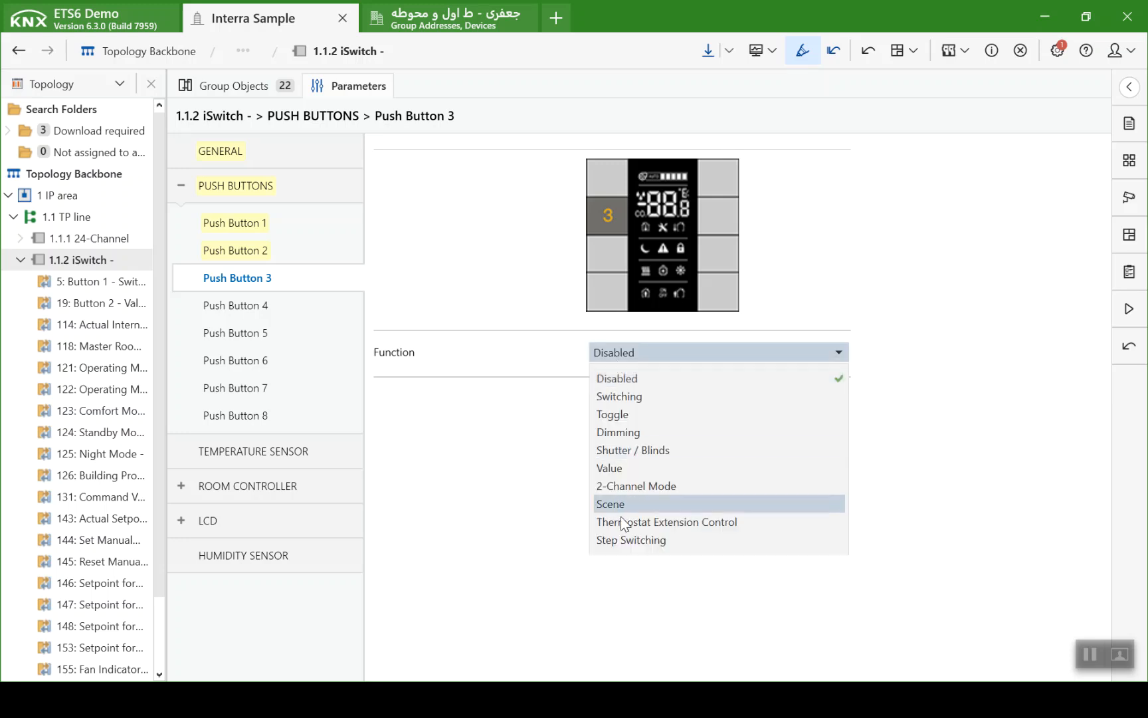
click(628, 539)
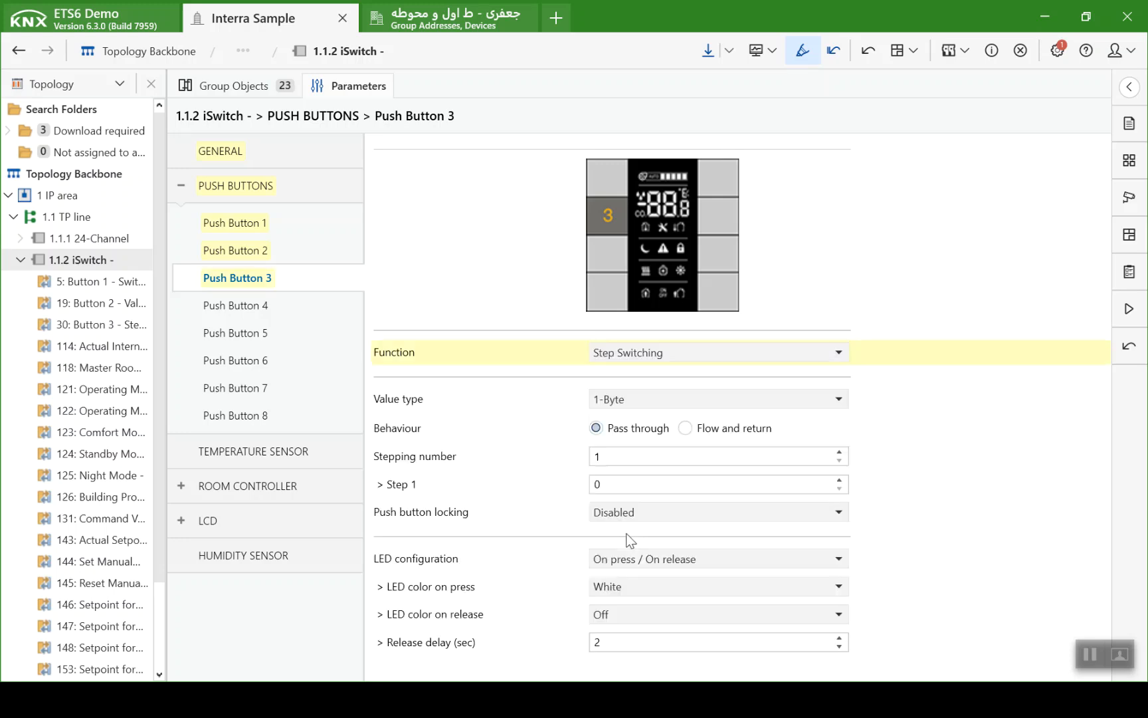
double_click(596, 458)
text(3)
key(Return)
- Set Push Button 3's Step 1, Step 2 and Step 3 values to 1, 2 and 3, keeping the Pass through behaviour
scroll(618, 484, down, 1)
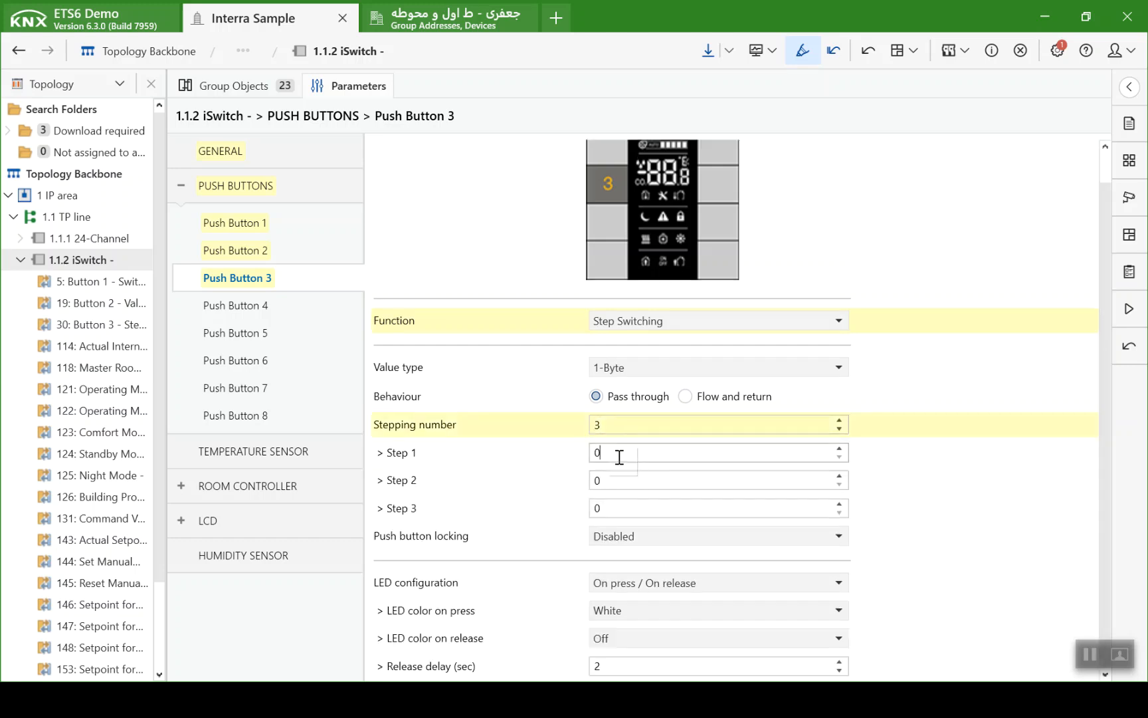
double_click(606, 453)
text(1)
key(Tab)
text(2)
click(602, 503)
double_click(597, 508)
text(3)
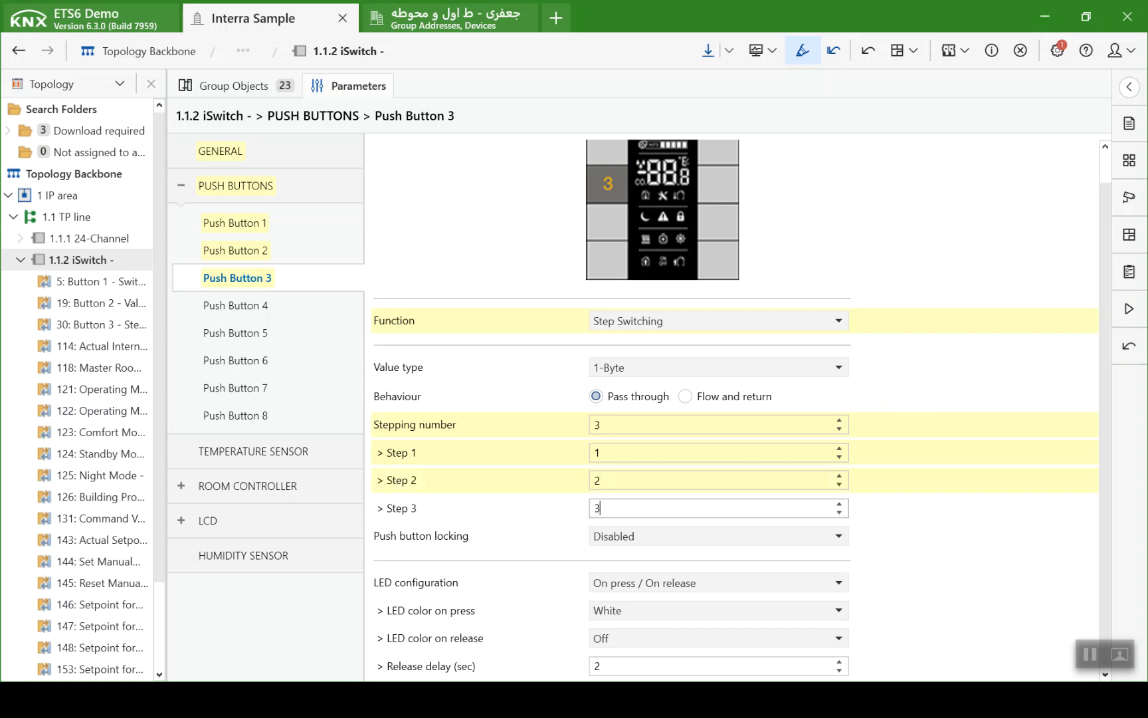
click(579, 513)
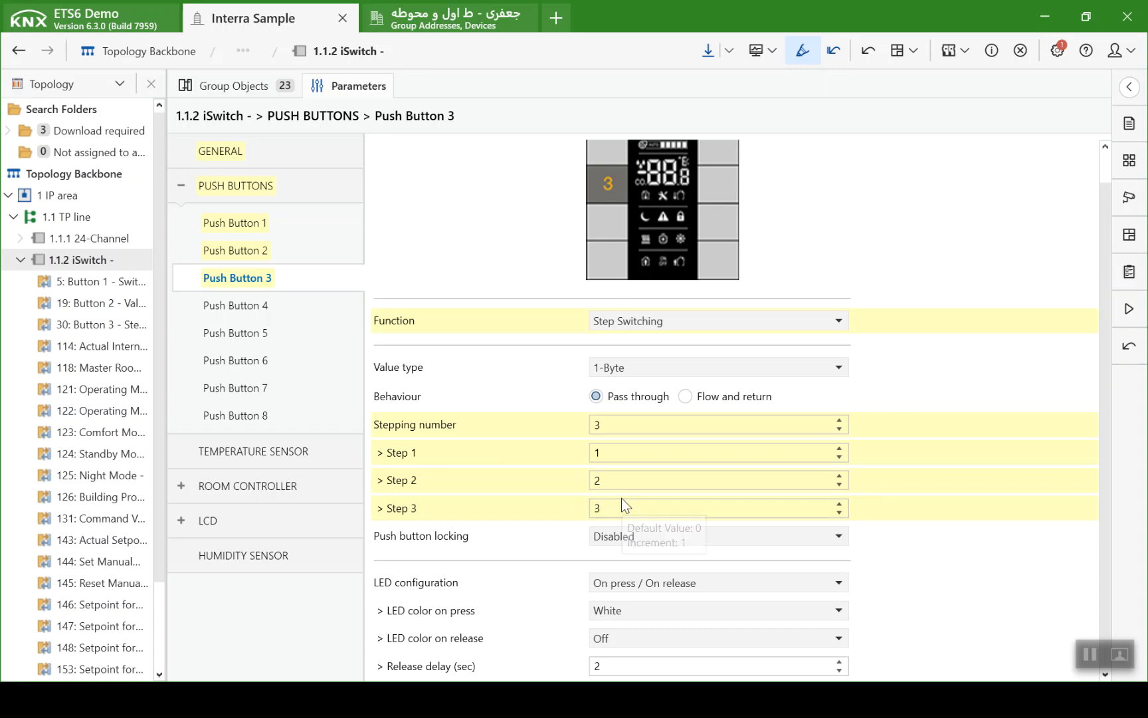
click(600, 396)
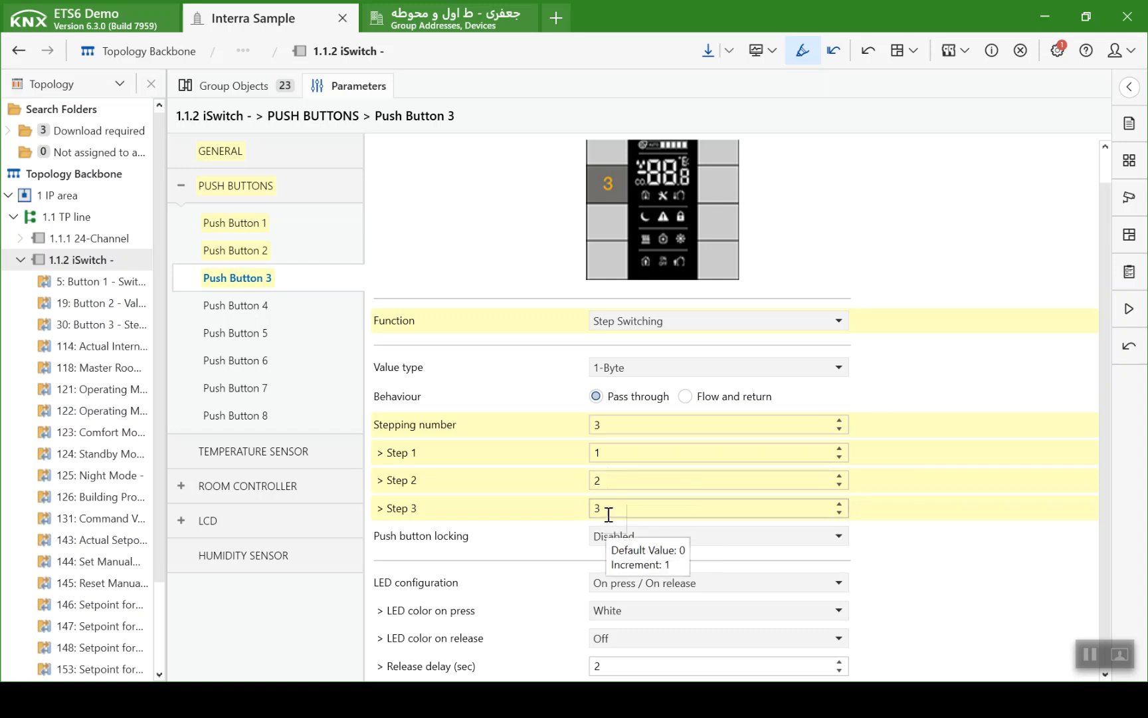
- Set Push Button 4 to the Thermostat Extension Control function
click(329, 304)
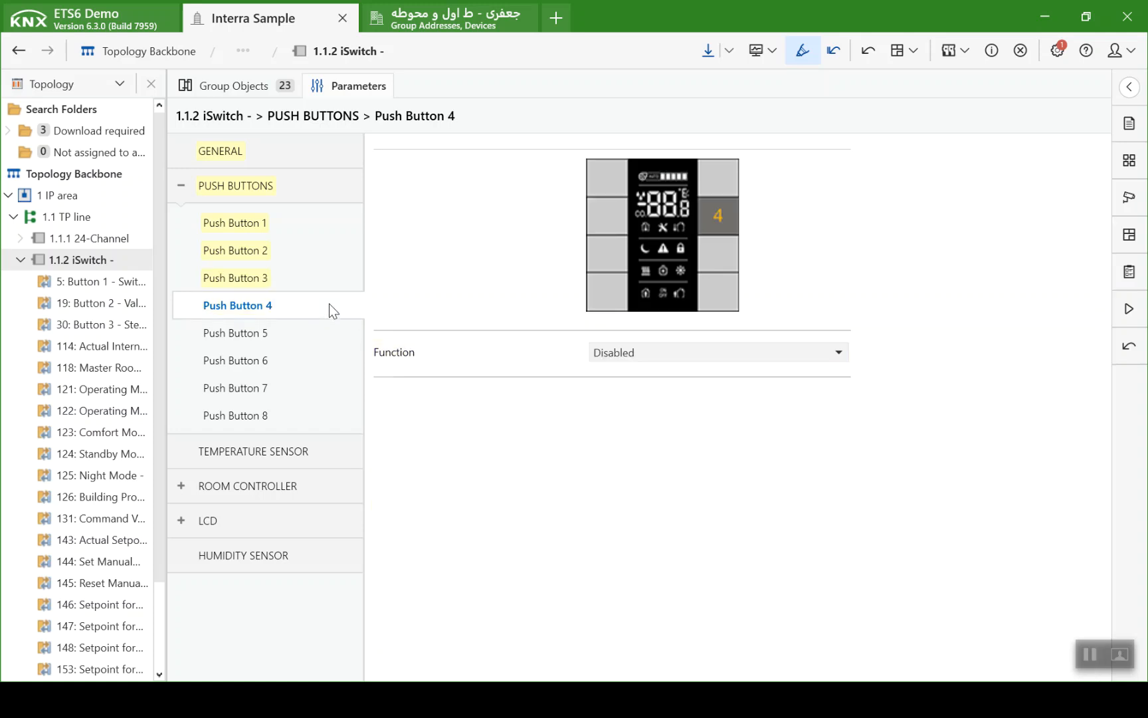
click(620, 353)
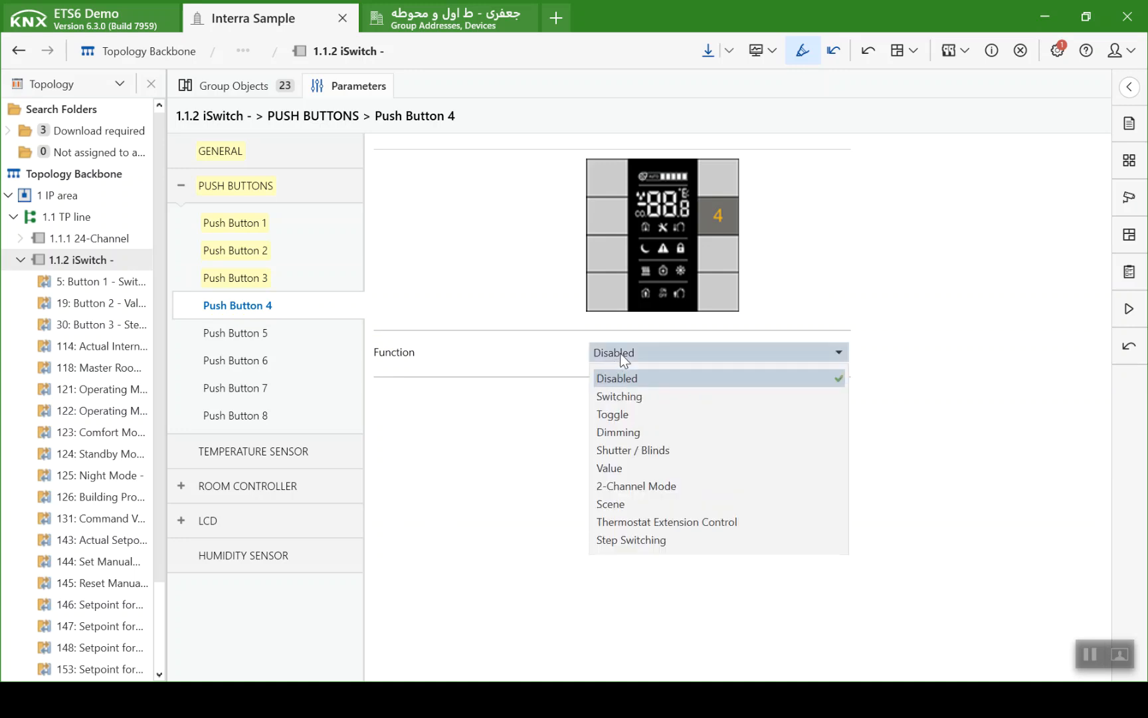
click(662, 522)
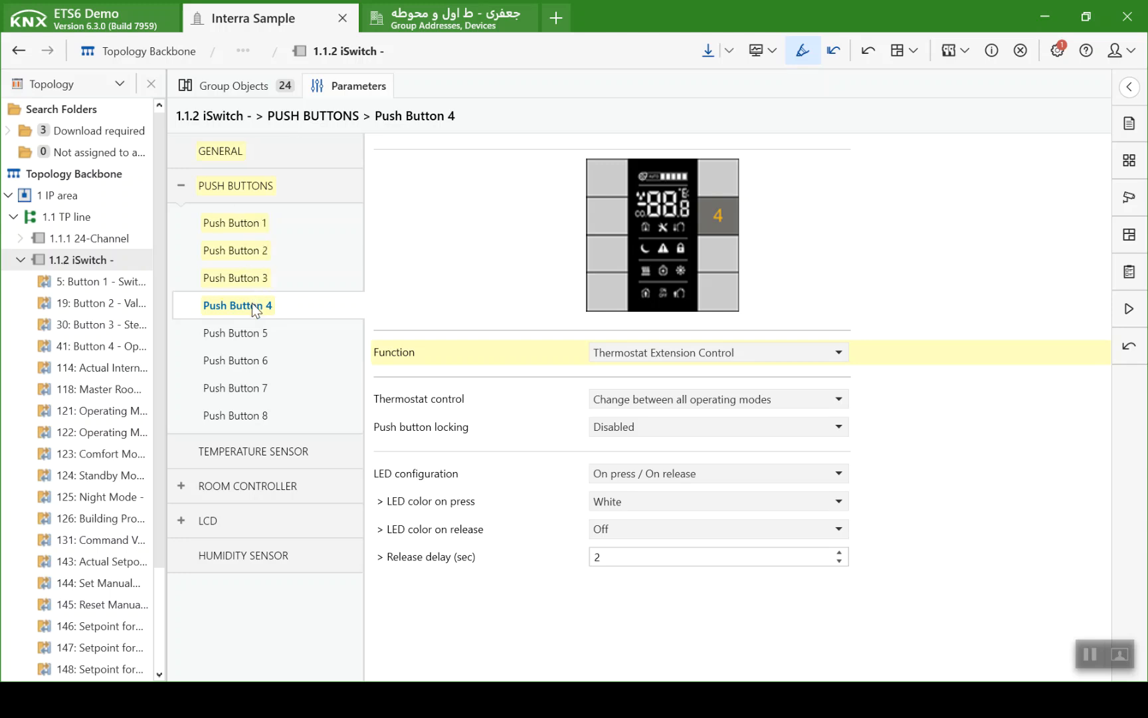
- Set the room controller mode to Heating & Cooling with the heating/cooling change-over via communication object
click(189, 490)
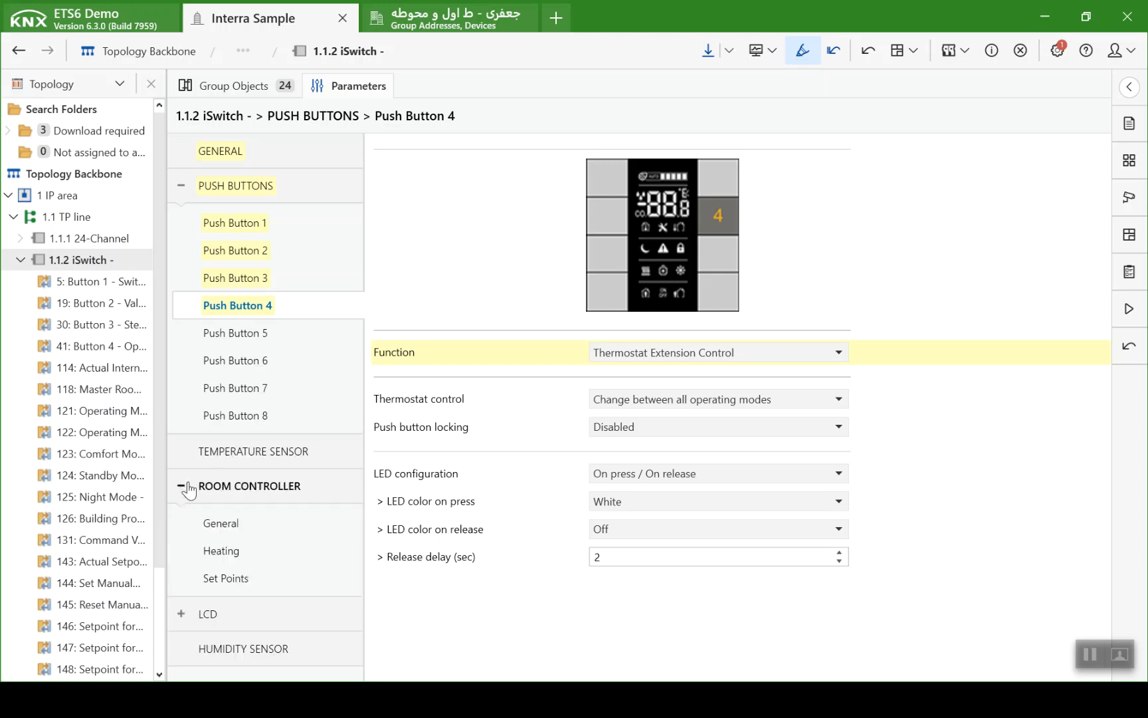
click(240, 522)
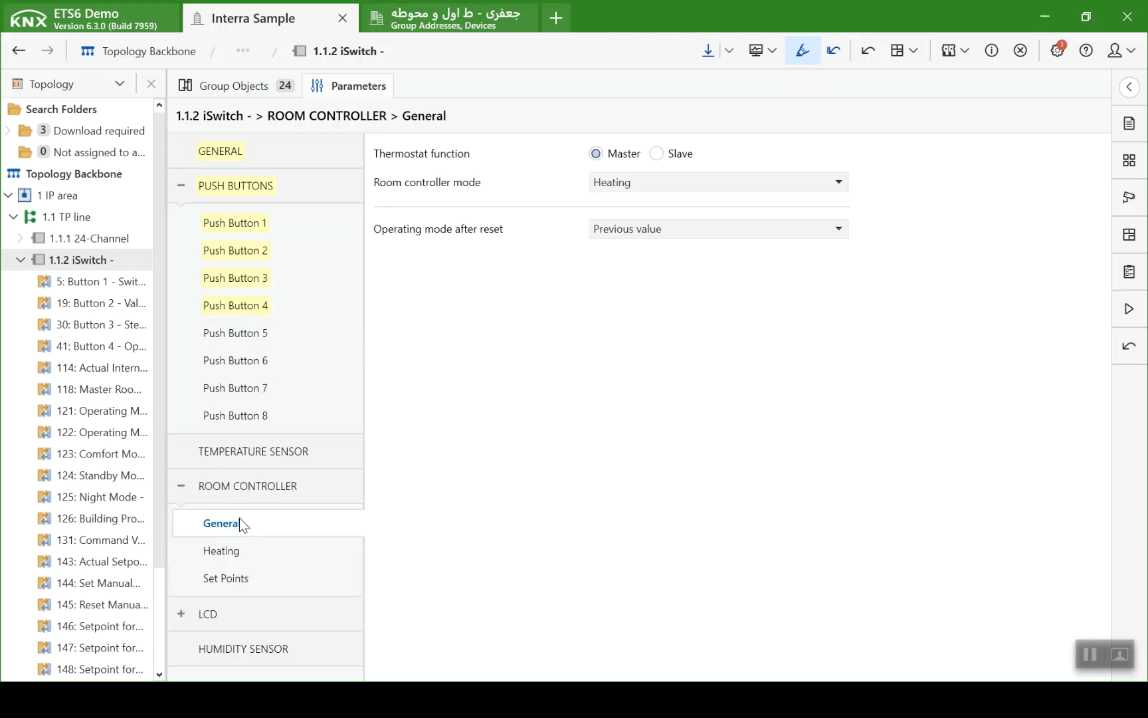
click(598, 184)
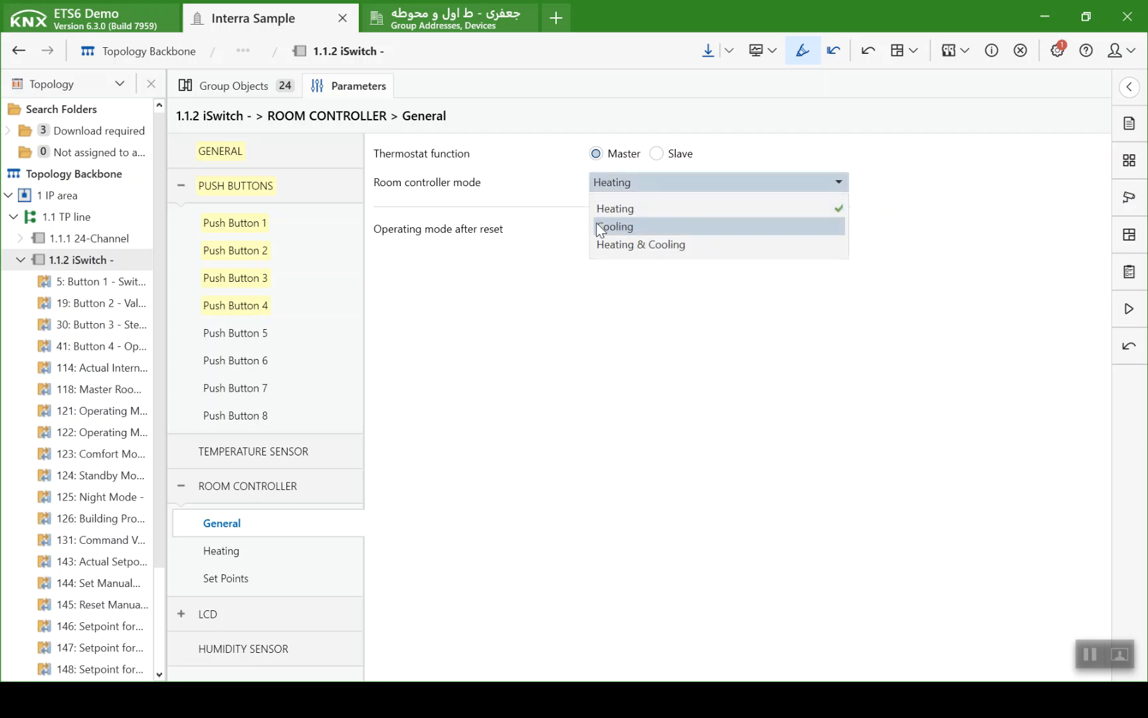
click(600, 245)
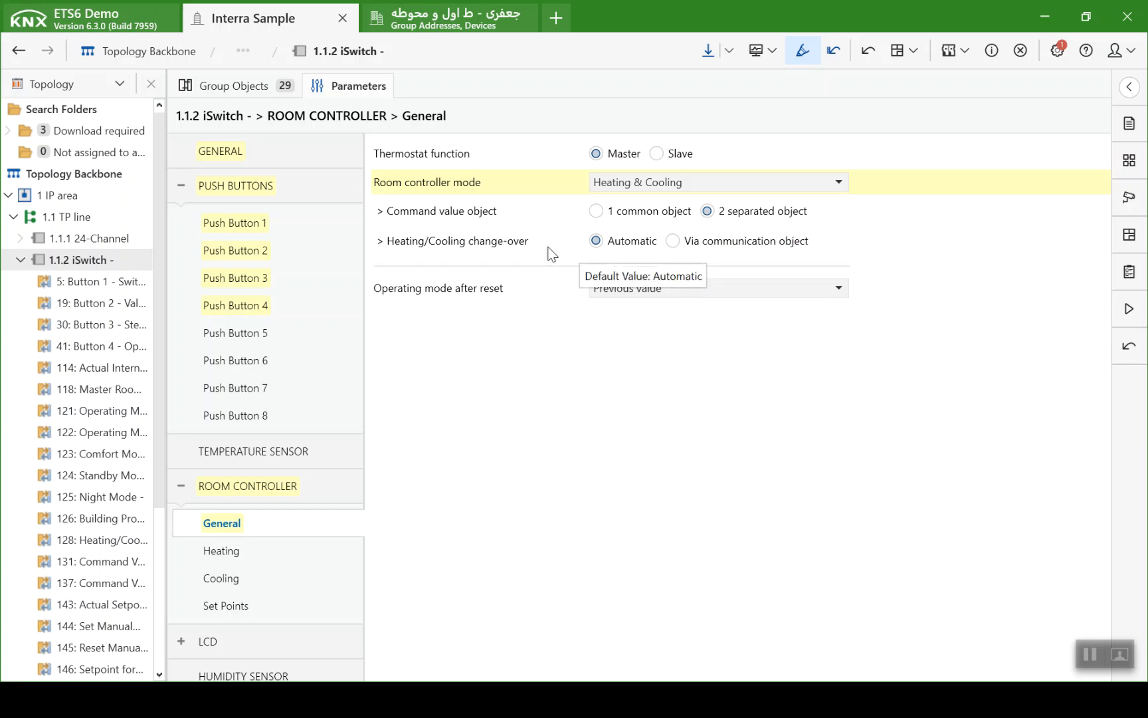
click(673, 241)
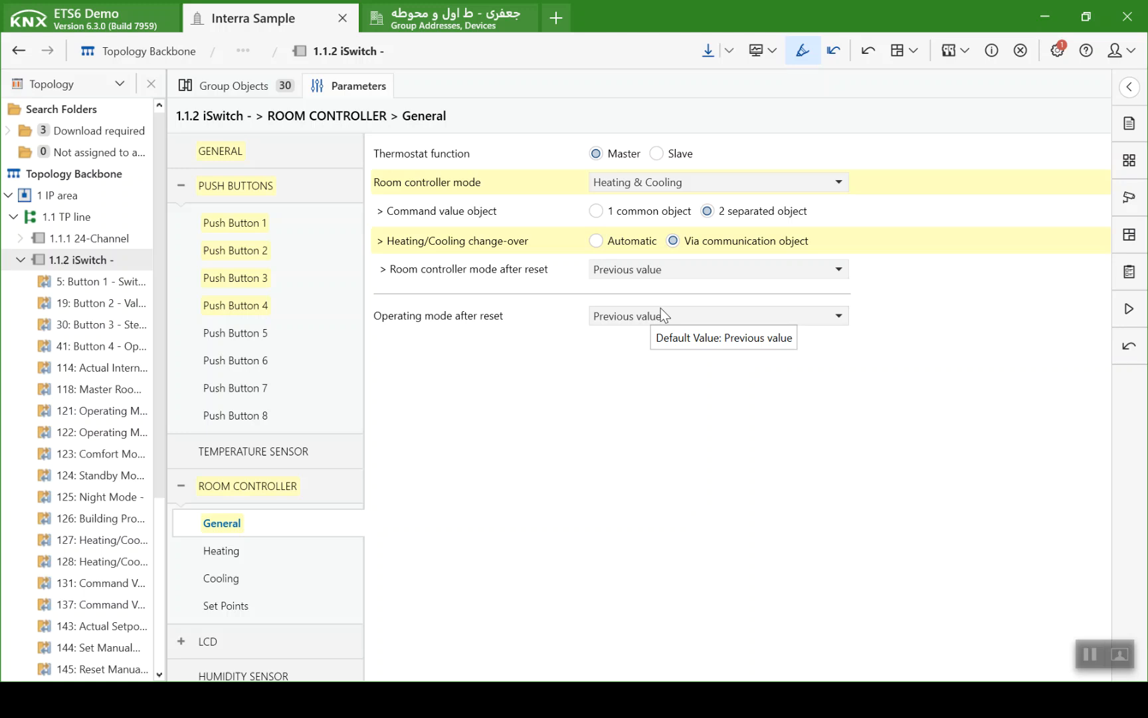
- Set the room controller's heating control type to Continuous and its heating system type to Fan coil
click(245, 558)
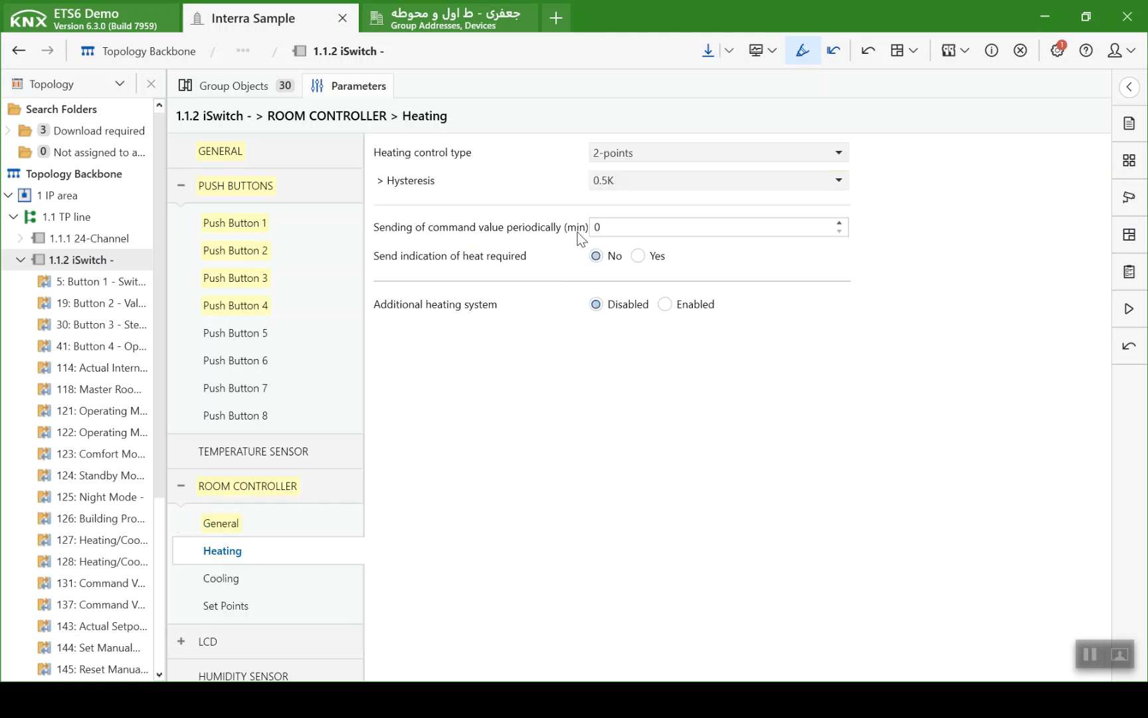
click(643, 152)
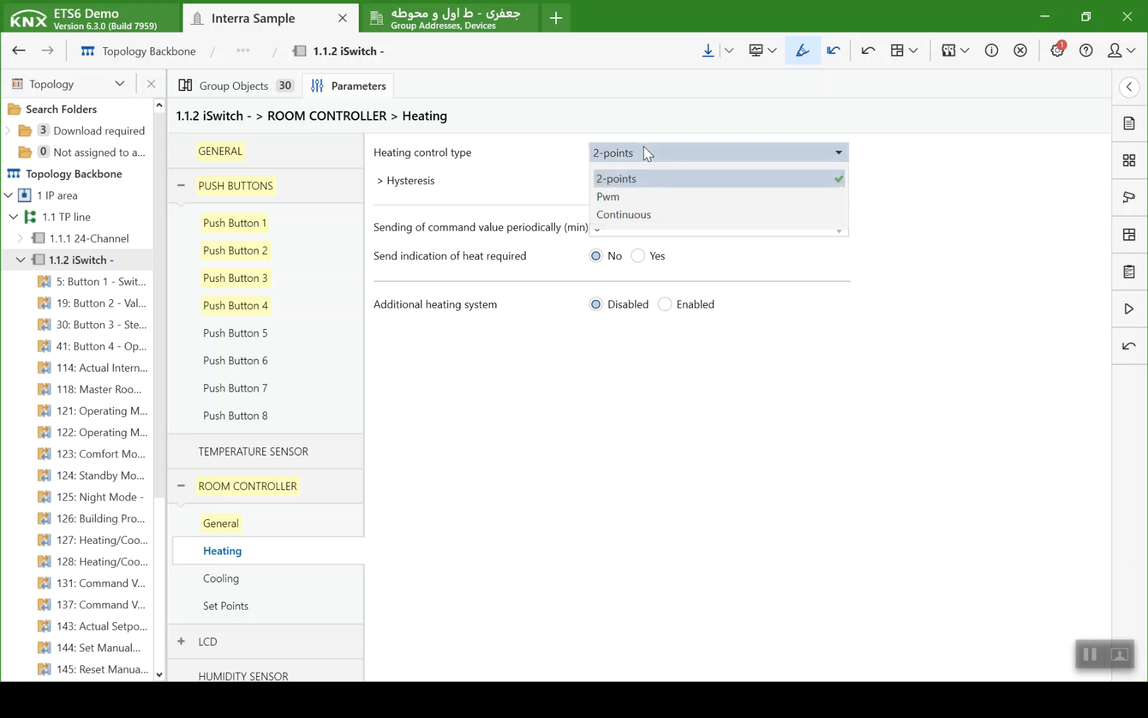
click(625, 213)
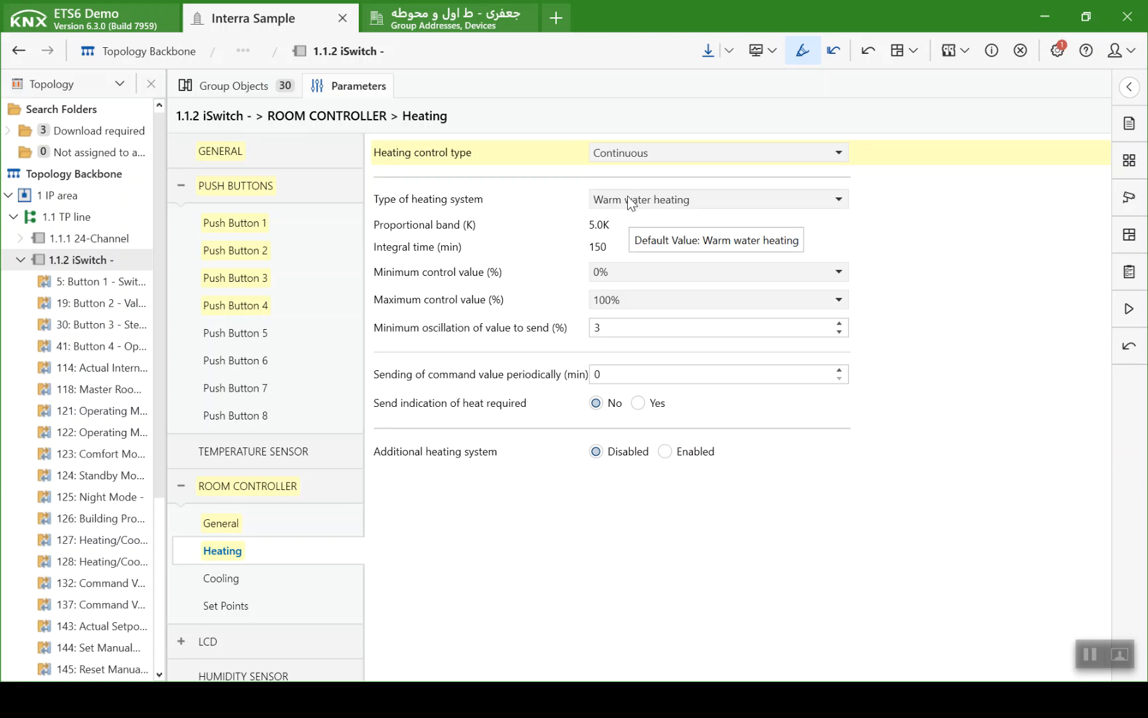
click(628, 198)
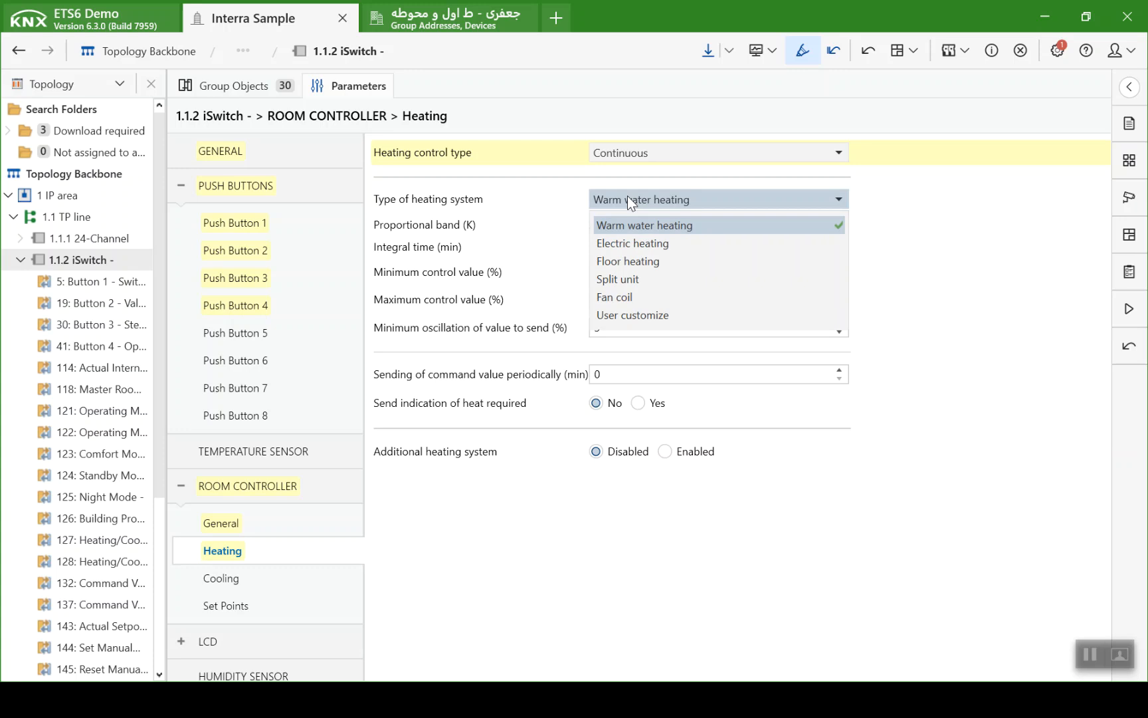
click(618, 298)
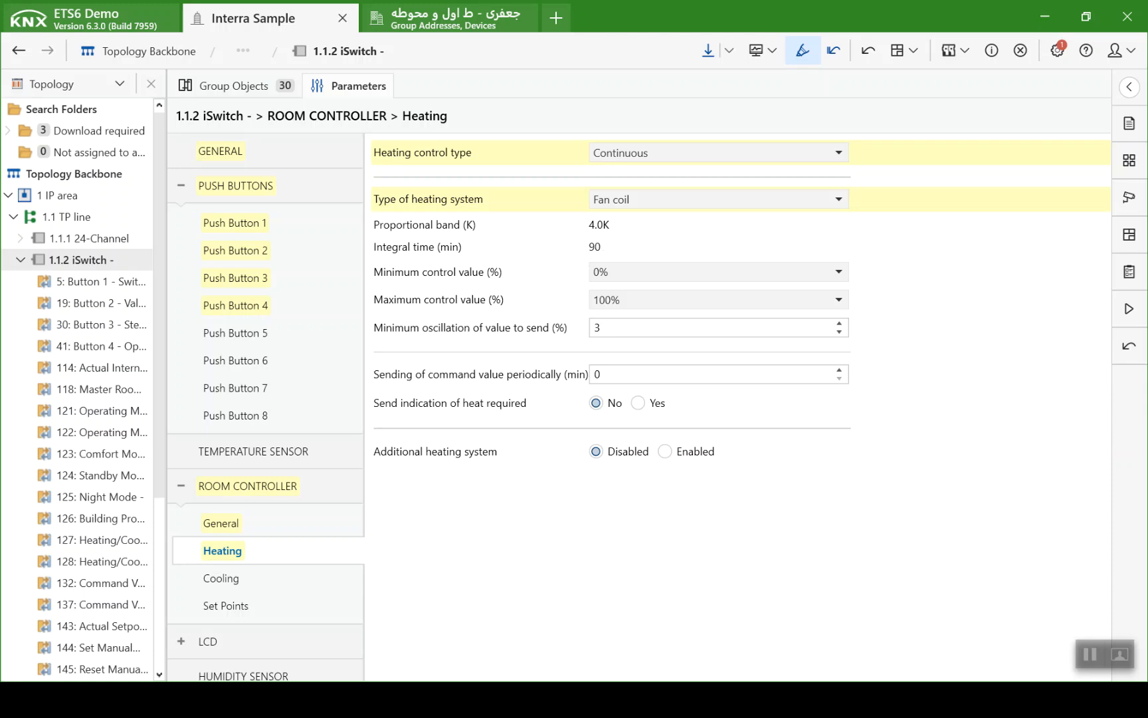
- Set the room controller's cooling control type to Continuous and its cooling system type to Fan coil
click(214, 579)
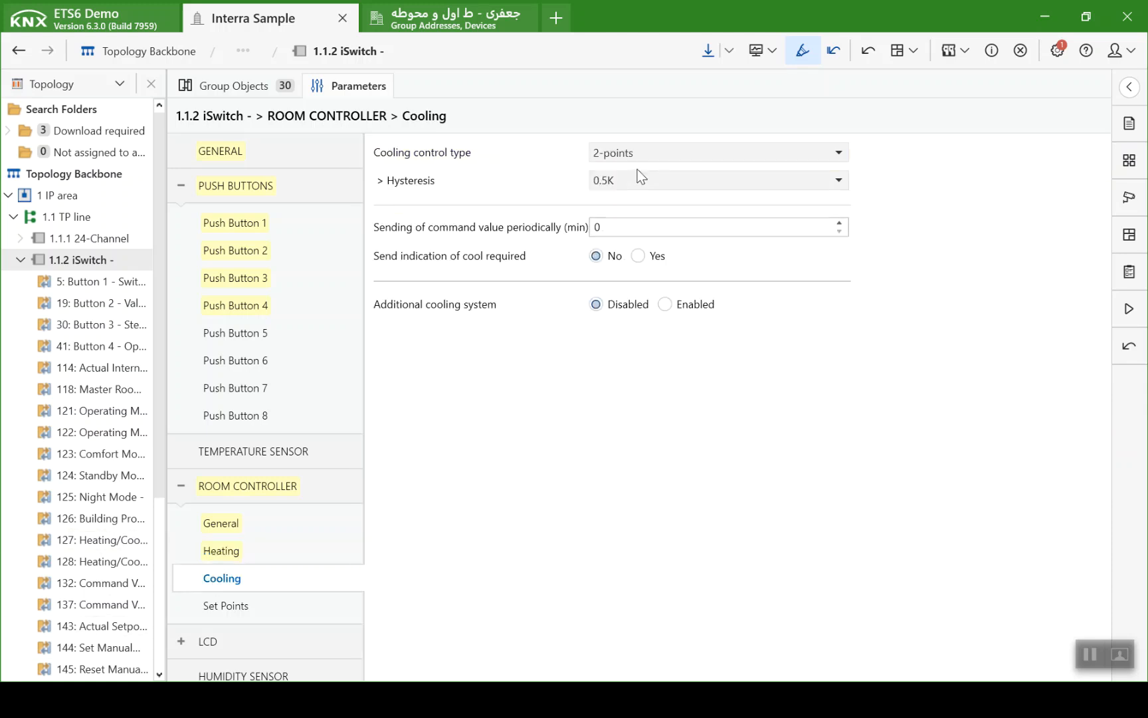
click(632, 147)
click(634, 205)
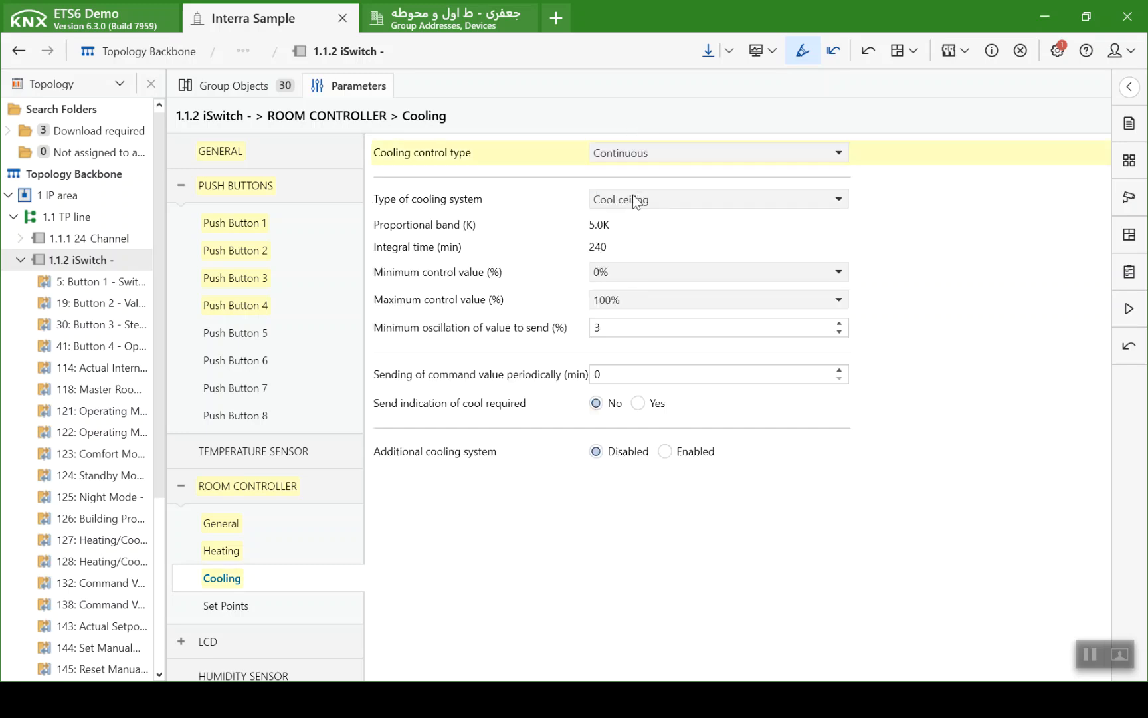
click(632, 198)
click(639, 259)
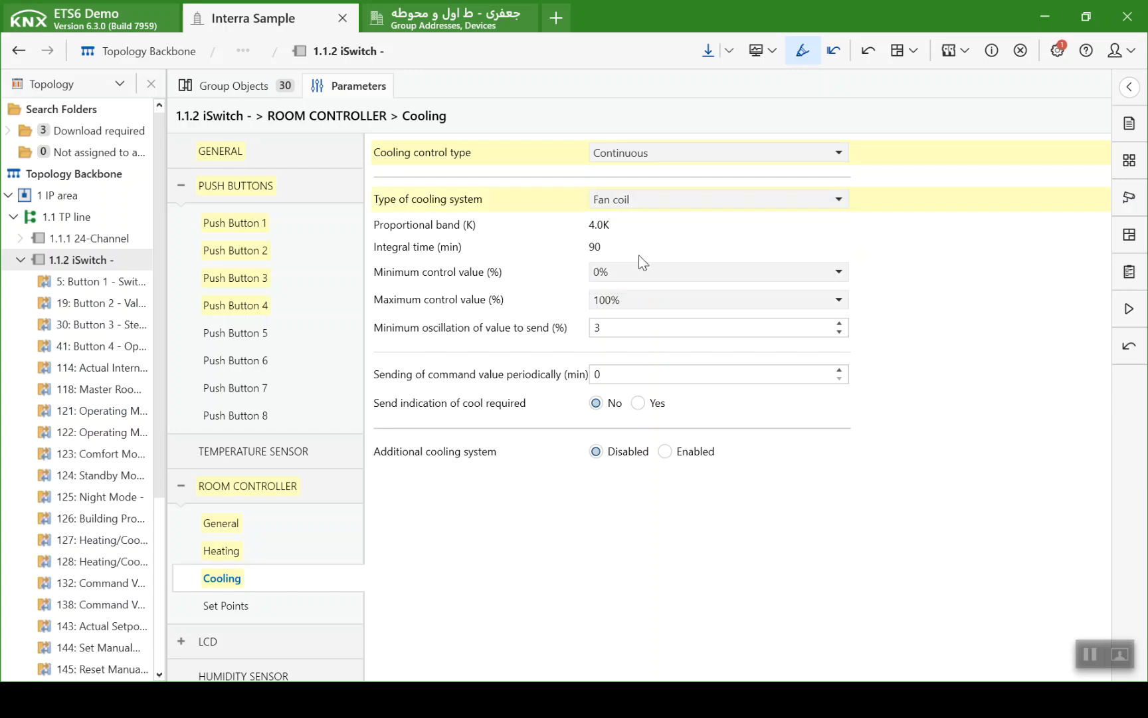
- Set the maximum manual setpoint adjustment allowed in the room controller's set points to ±10.0 ºC
click(319, 595)
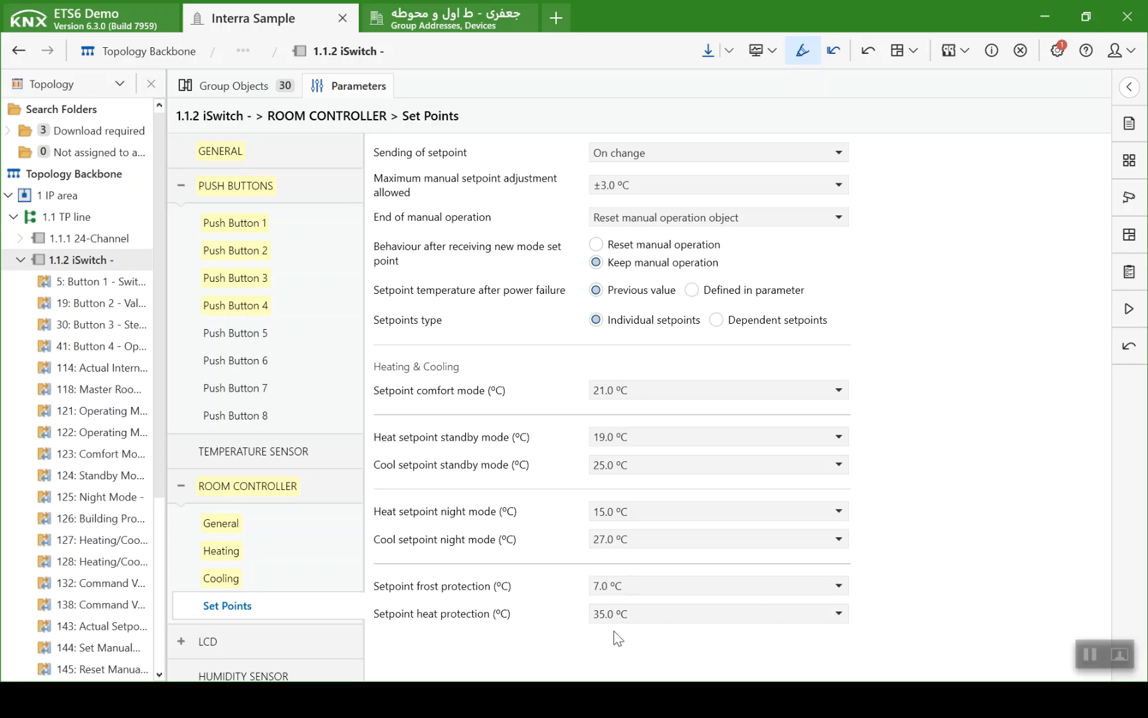
click(614, 190)
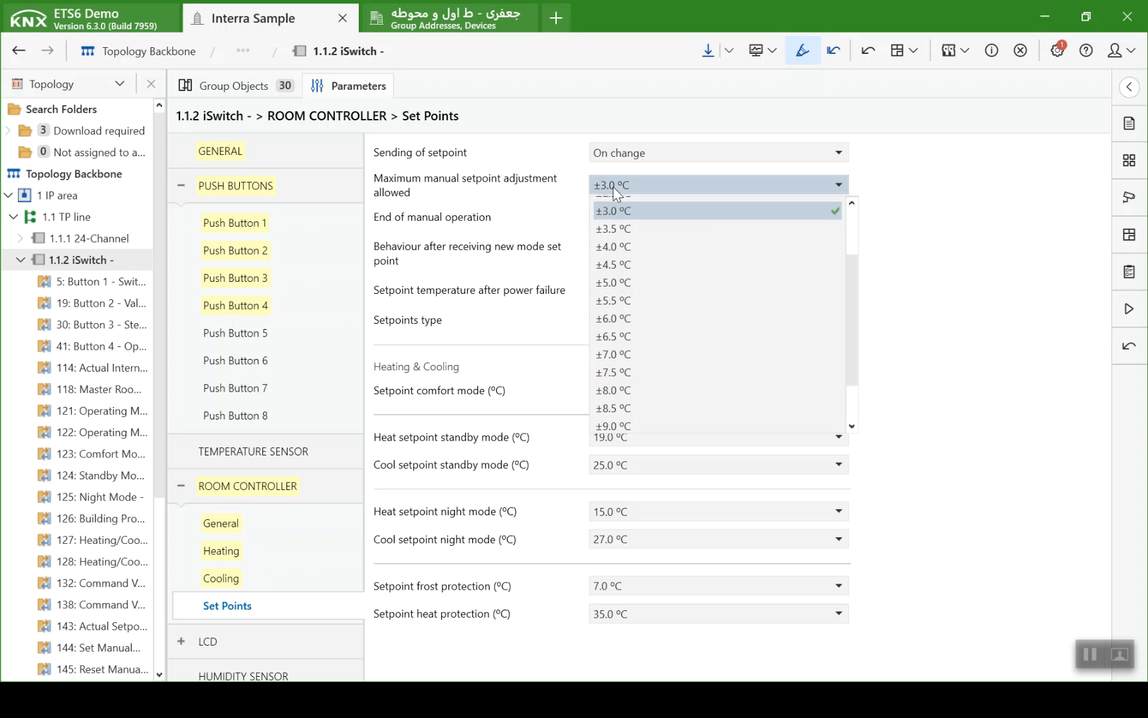
scroll(641, 313, down, 1)
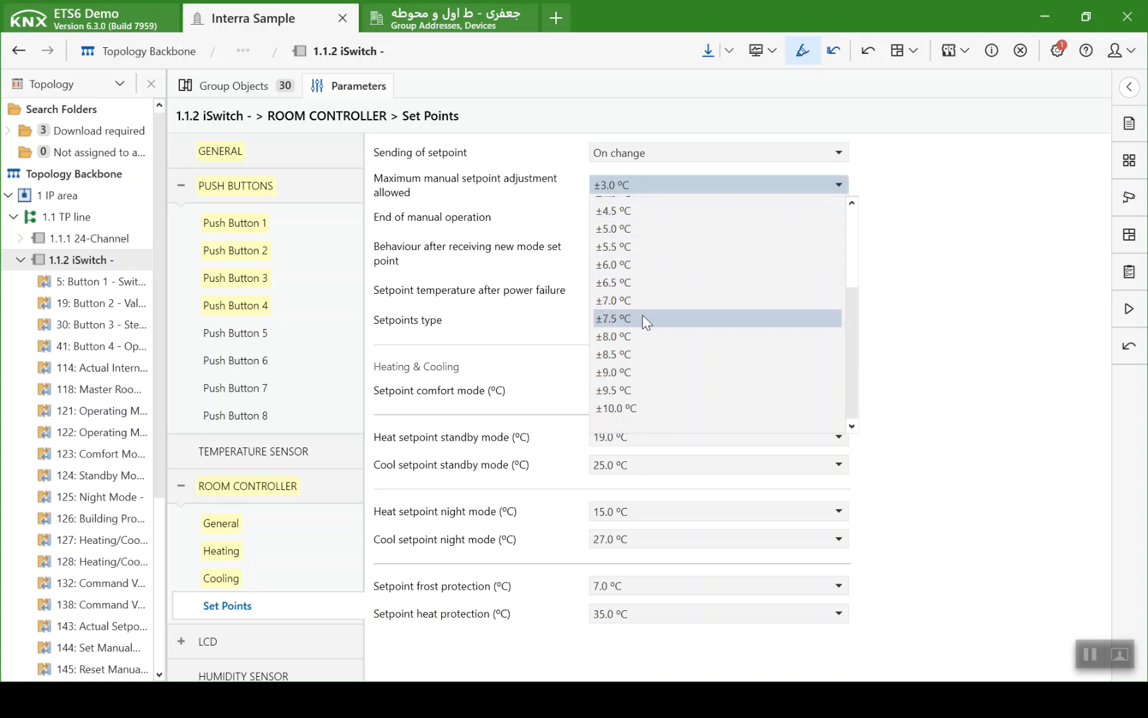
click(651, 408)
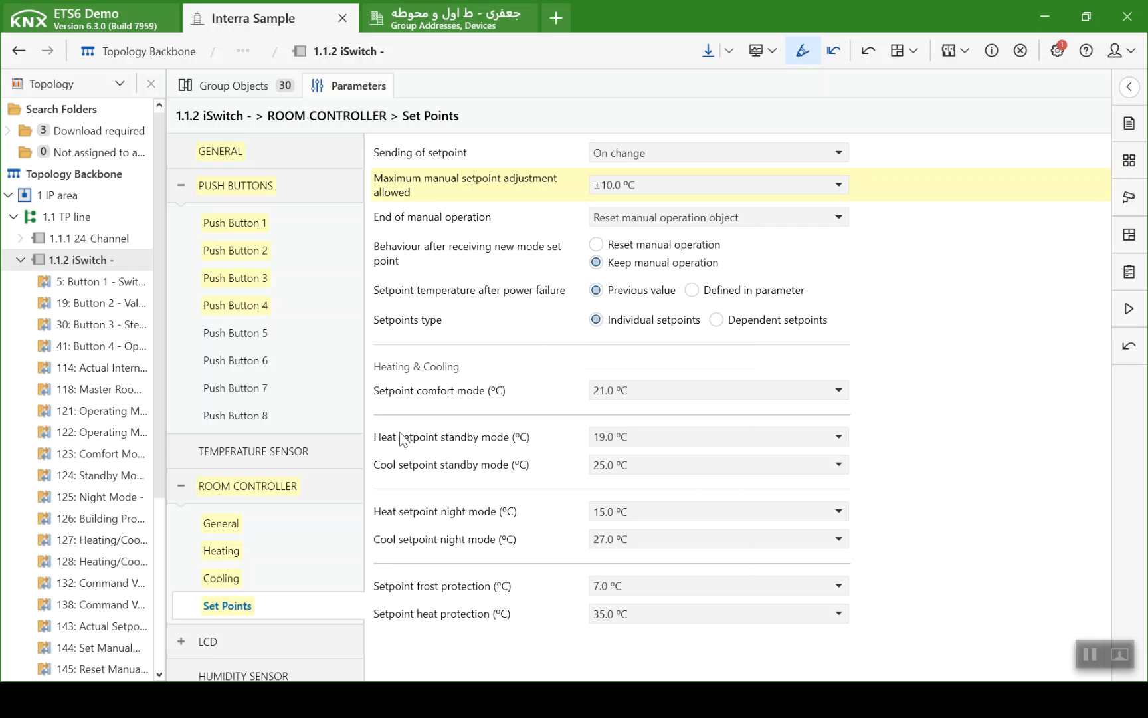
scroll(253, 636, down, 1)
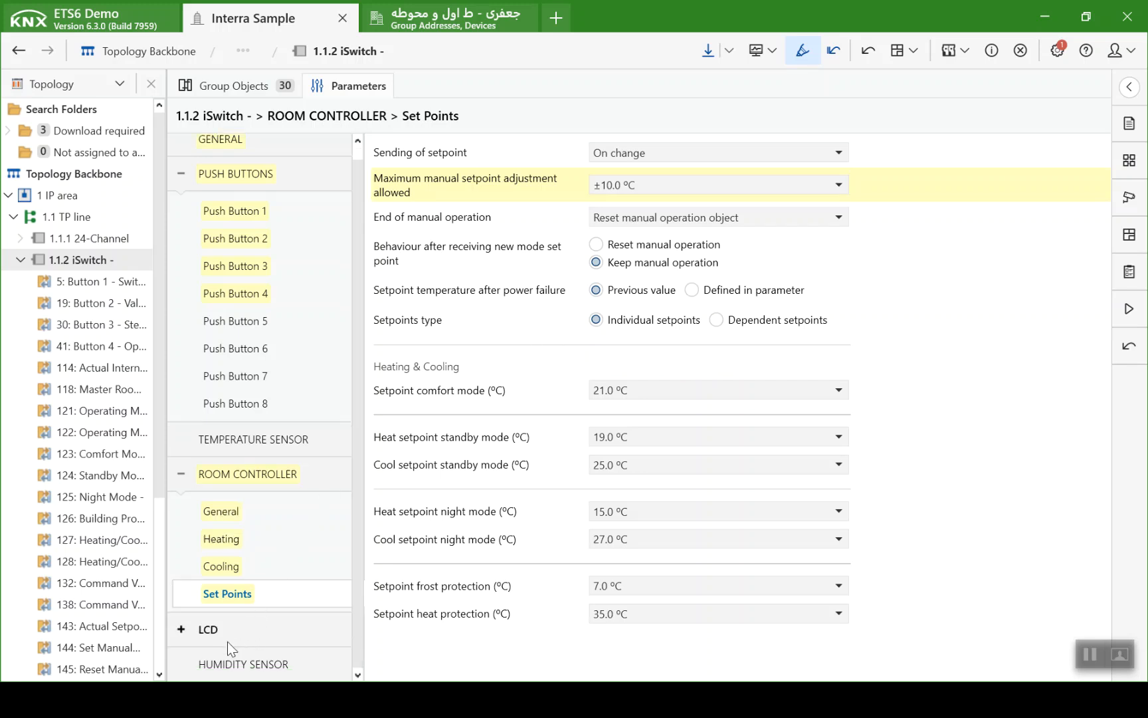
- Set the short press of both the iSwitch's LCD up button and down button to Setpoint control
click(182, 632)
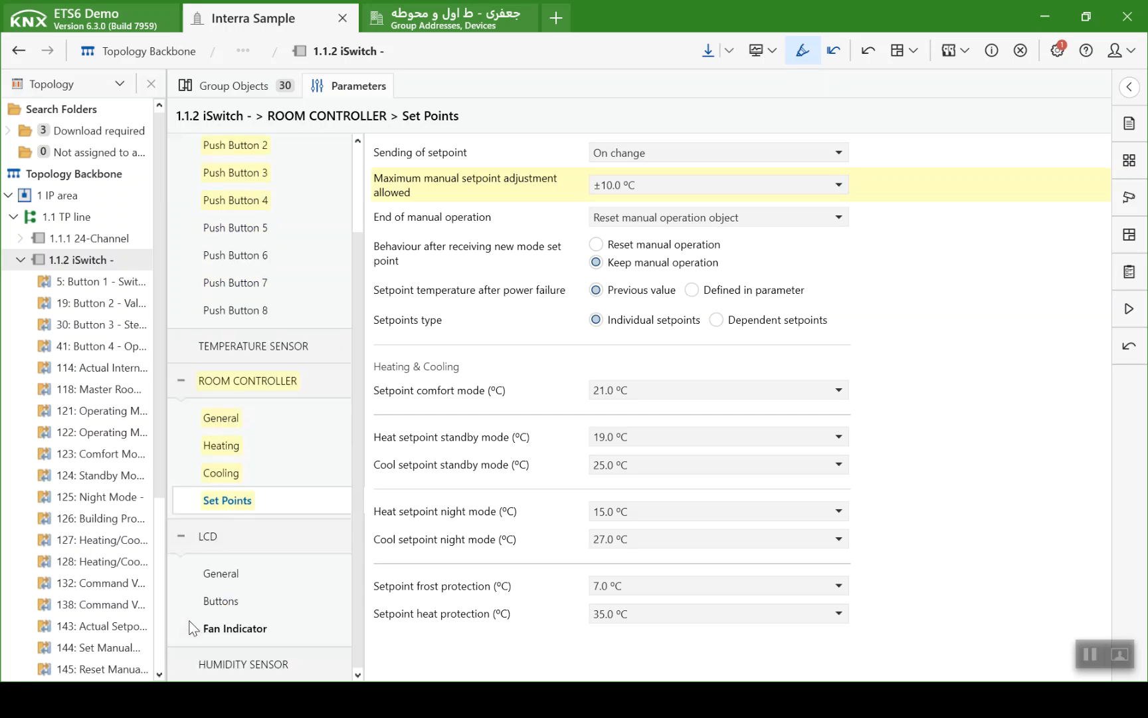
click(217, 541)
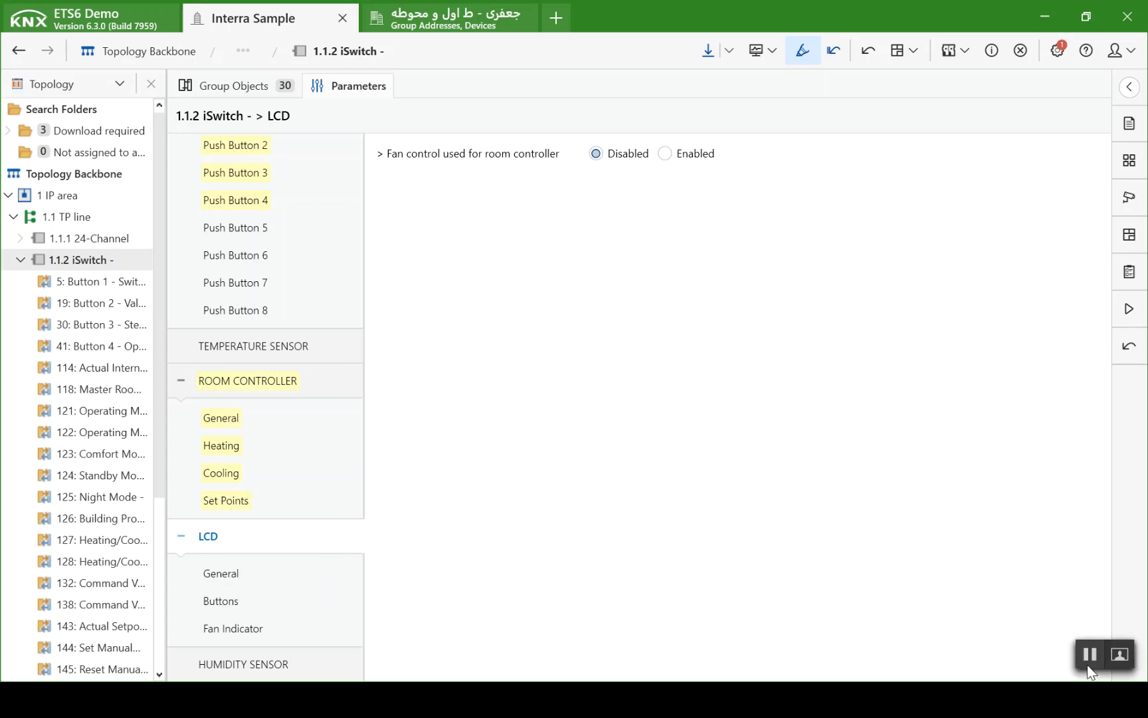
click(278, 571)
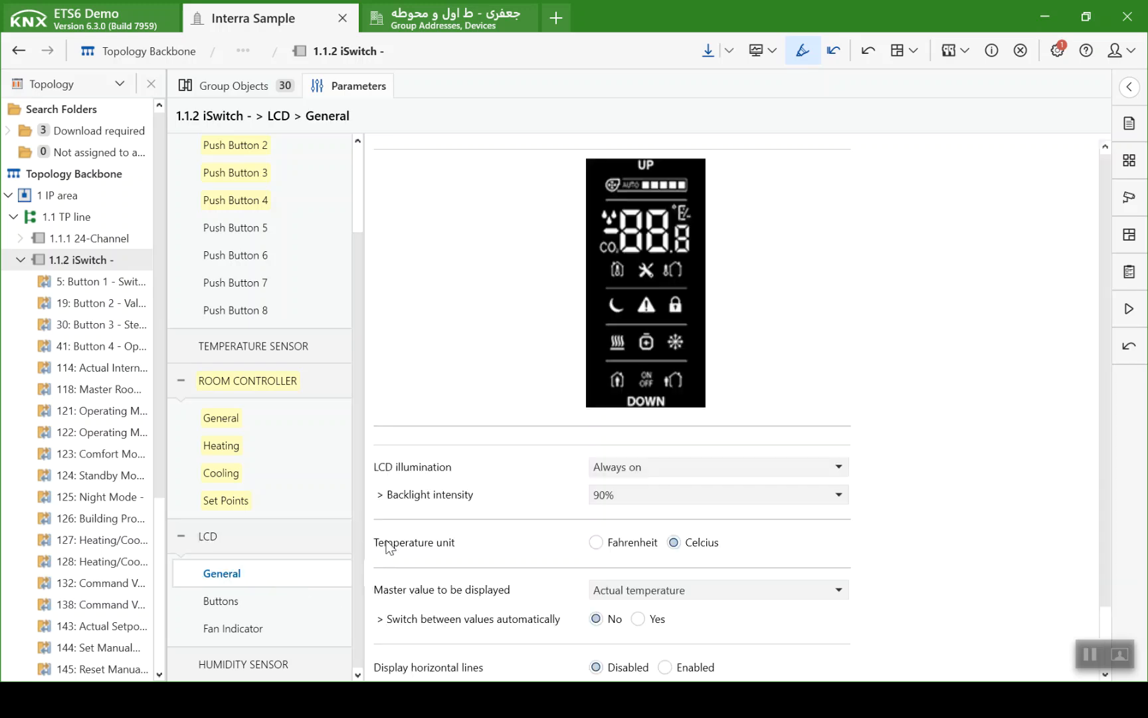
scroll(485, 465, down, 2)
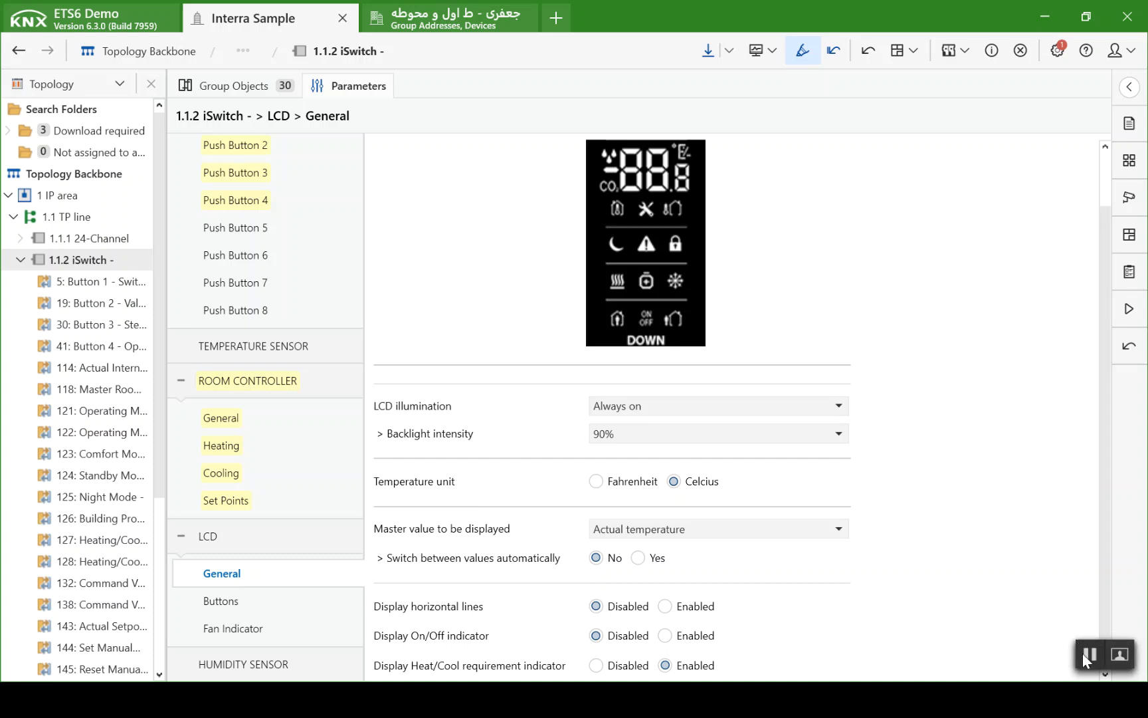
click(297, 605)
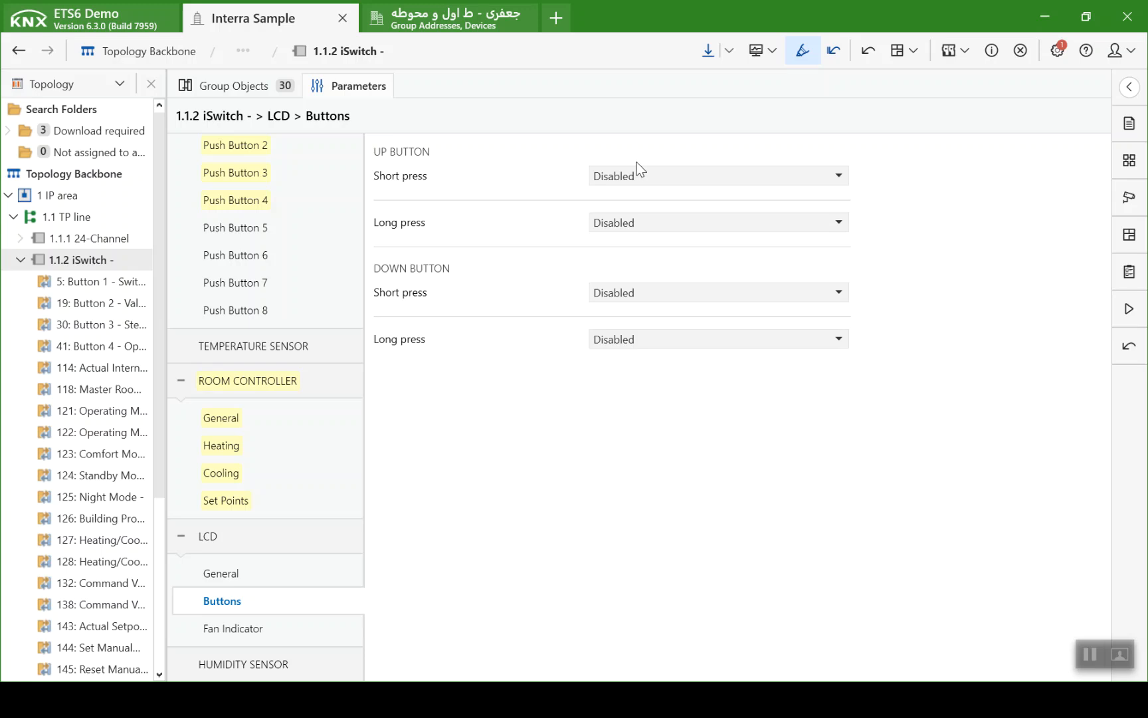
key(alt+Tab)
key(Tab)
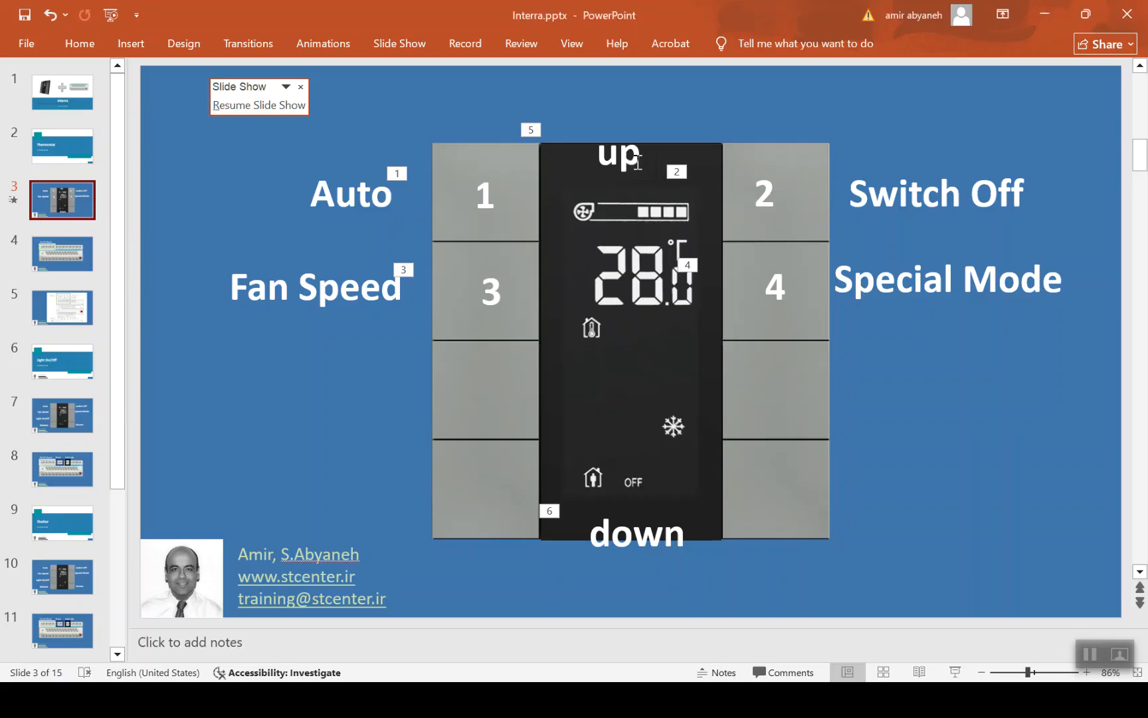
key(alt+Tab)
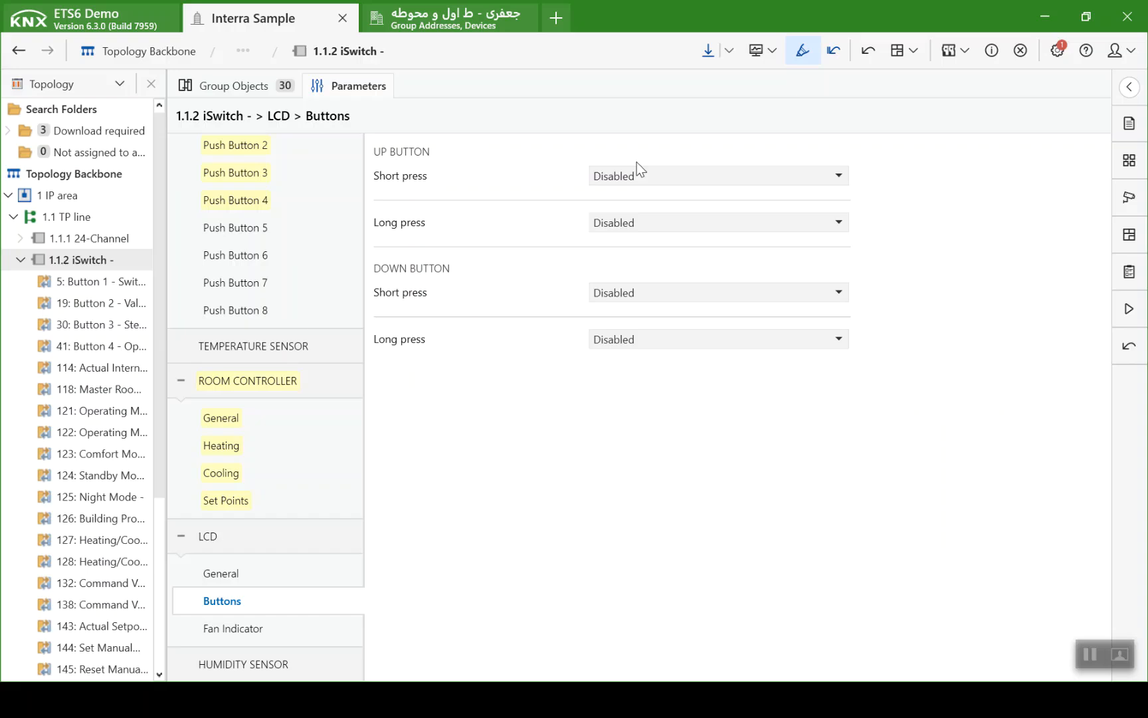
click(634, 173)
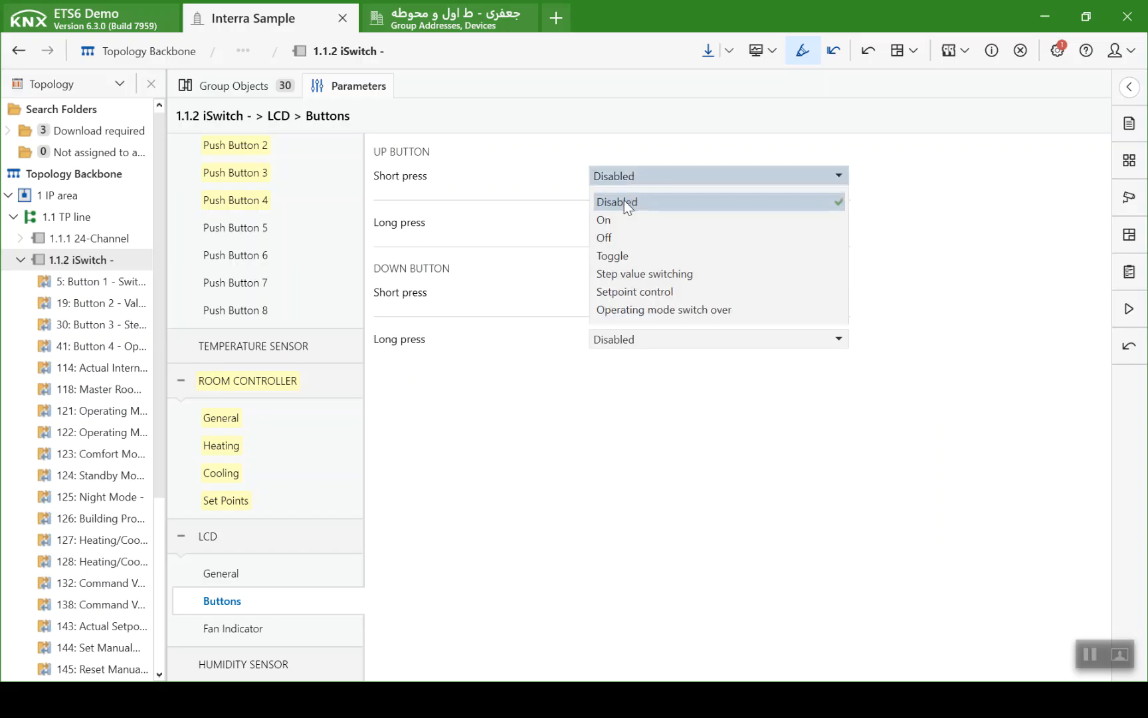
click(622, 292)
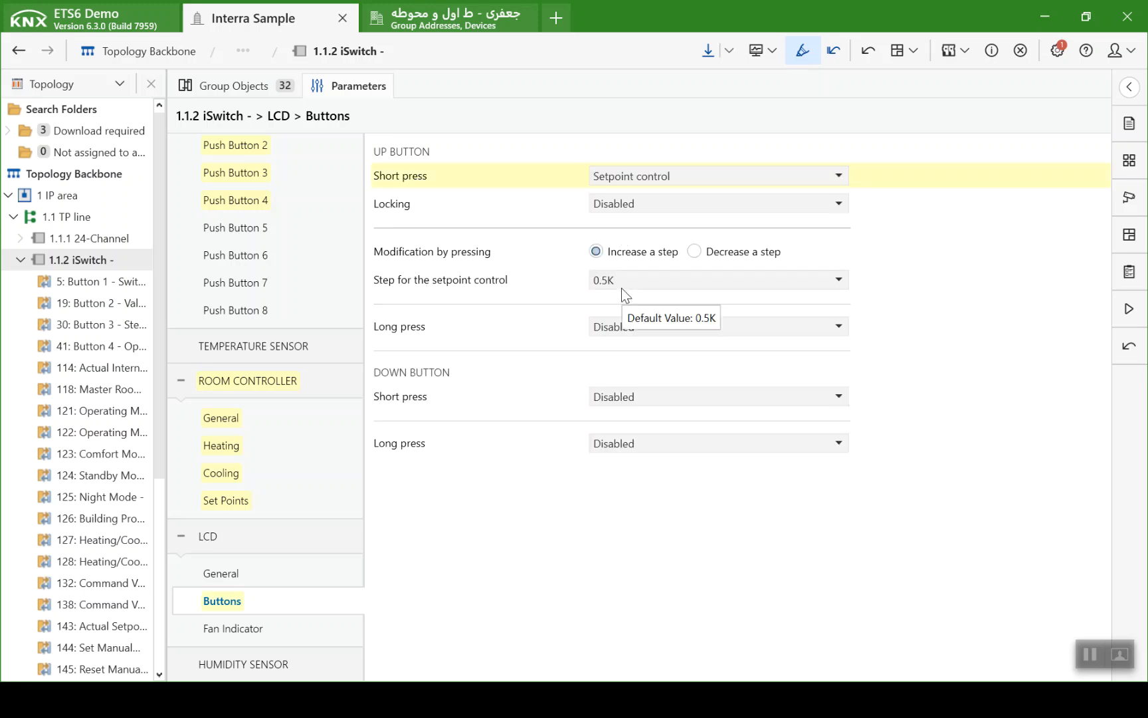
click(633, 397)
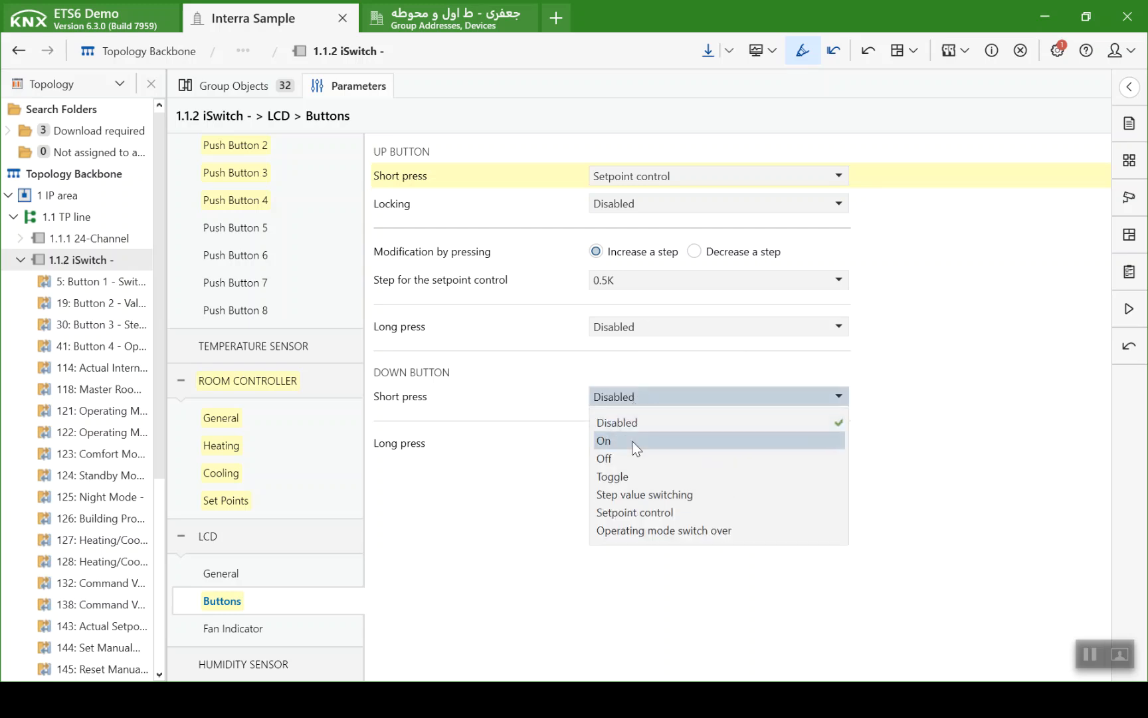
click(622, 510)
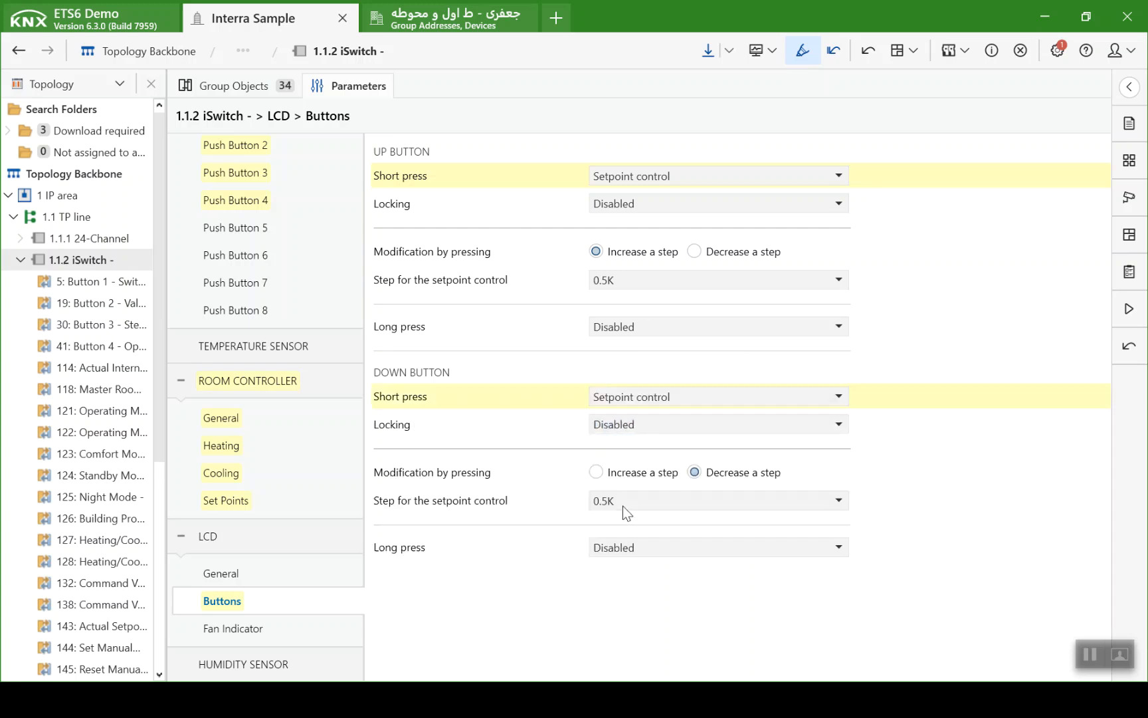
- Set the LCD fan indicator's fan level indicator to Individual 1-bit
click(301, 625)
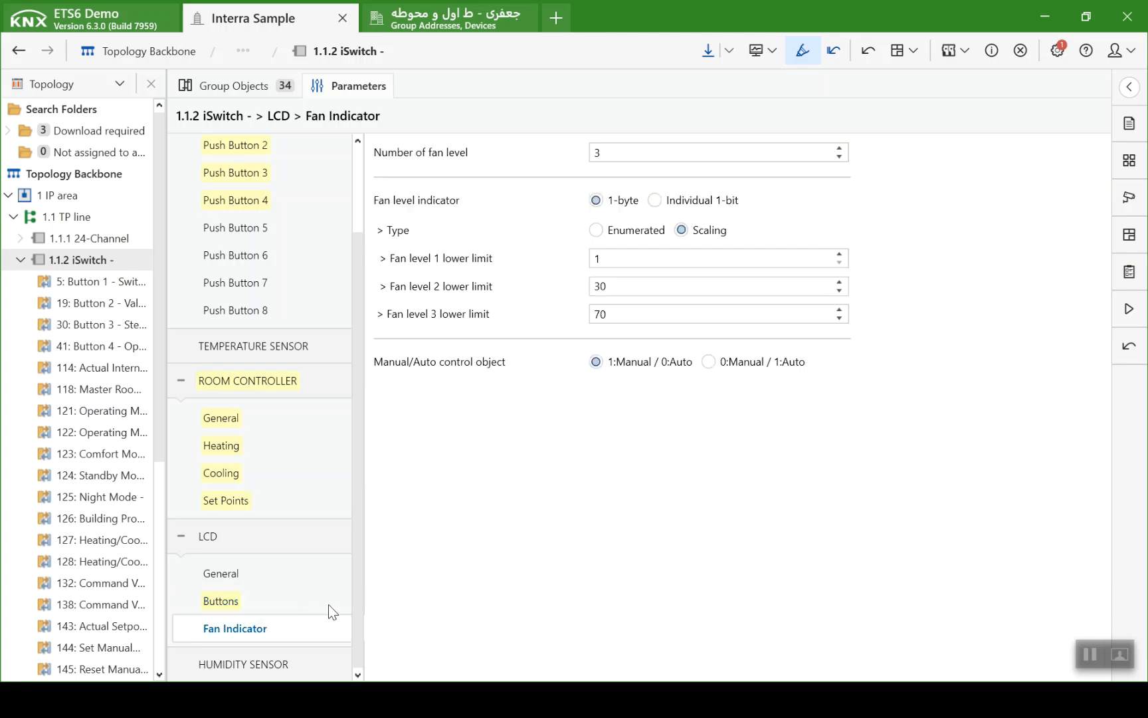
click(656, 200)
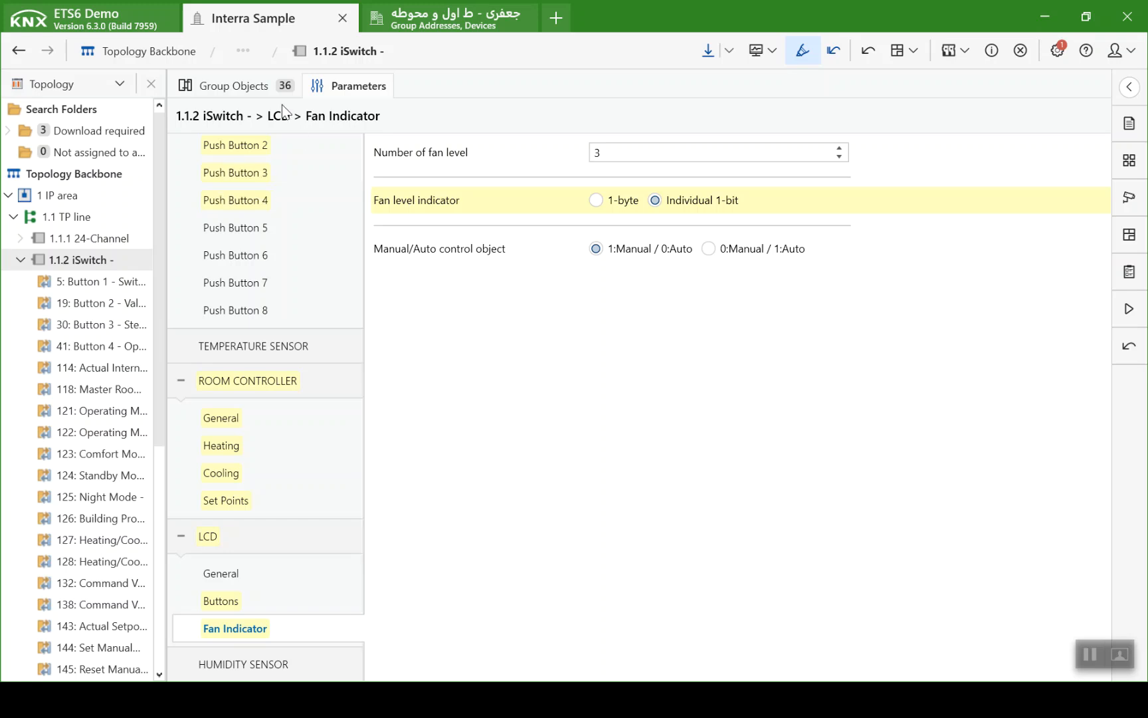
- Review the iSwitch group objects for buttons 1 to 4, internal temperature, operating mode switch-over and heating/cooling change-over
click(233, 85)
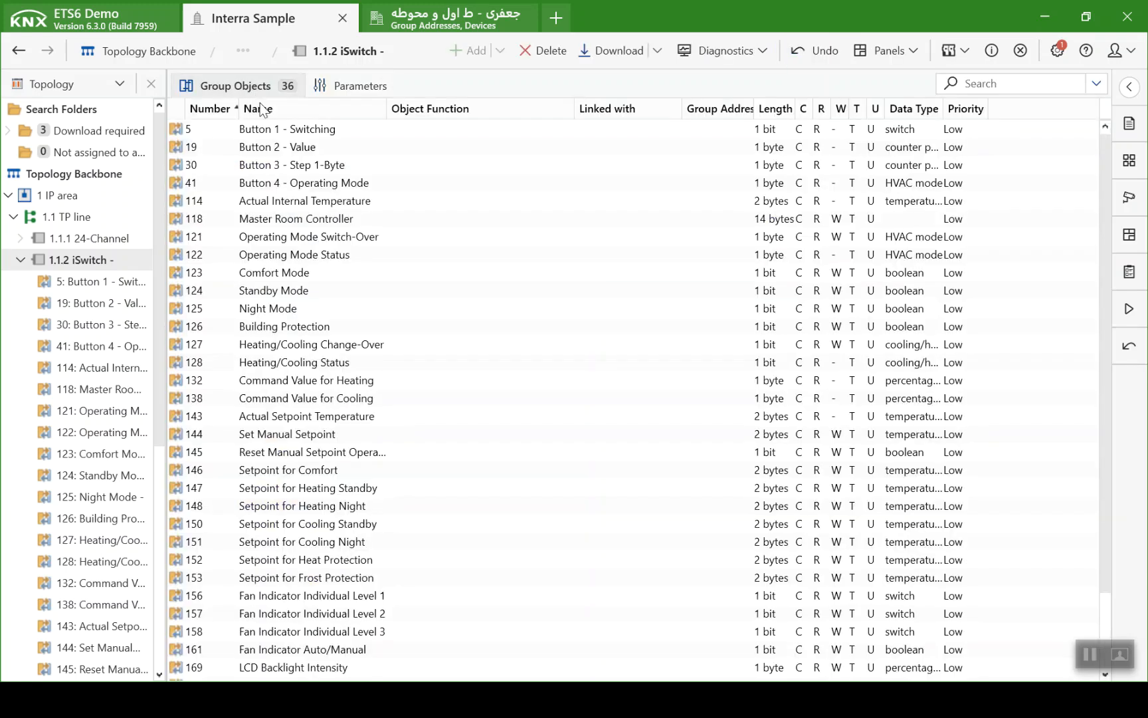
click(368, 136)
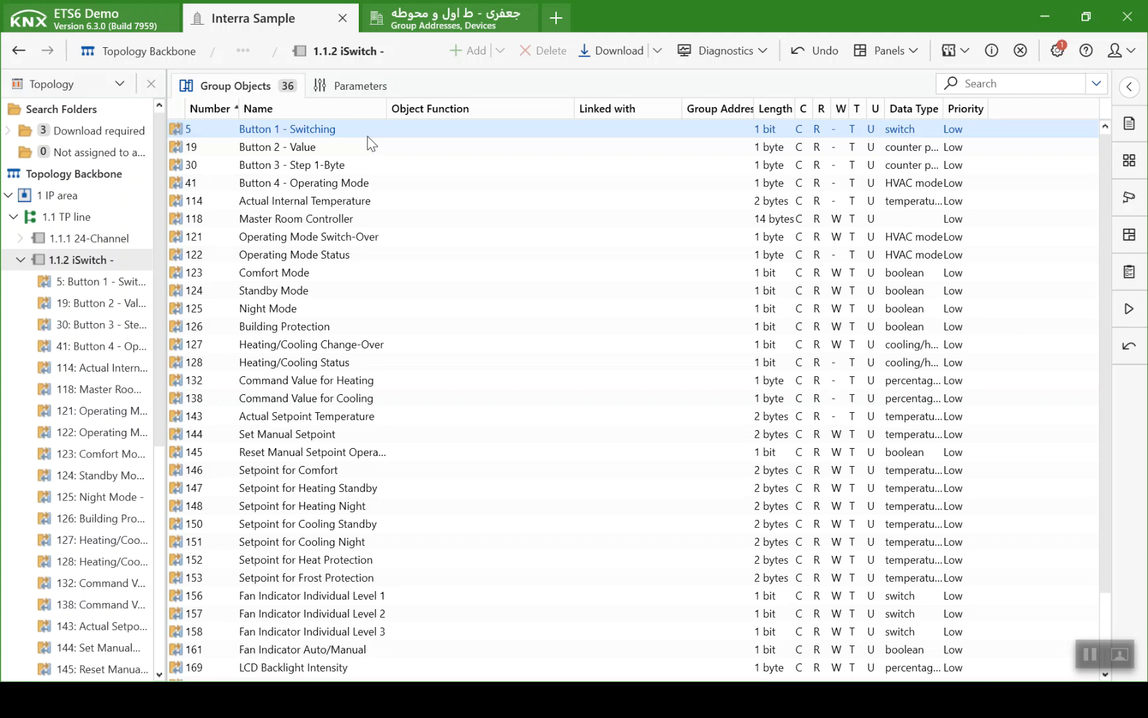
click(368, 143)
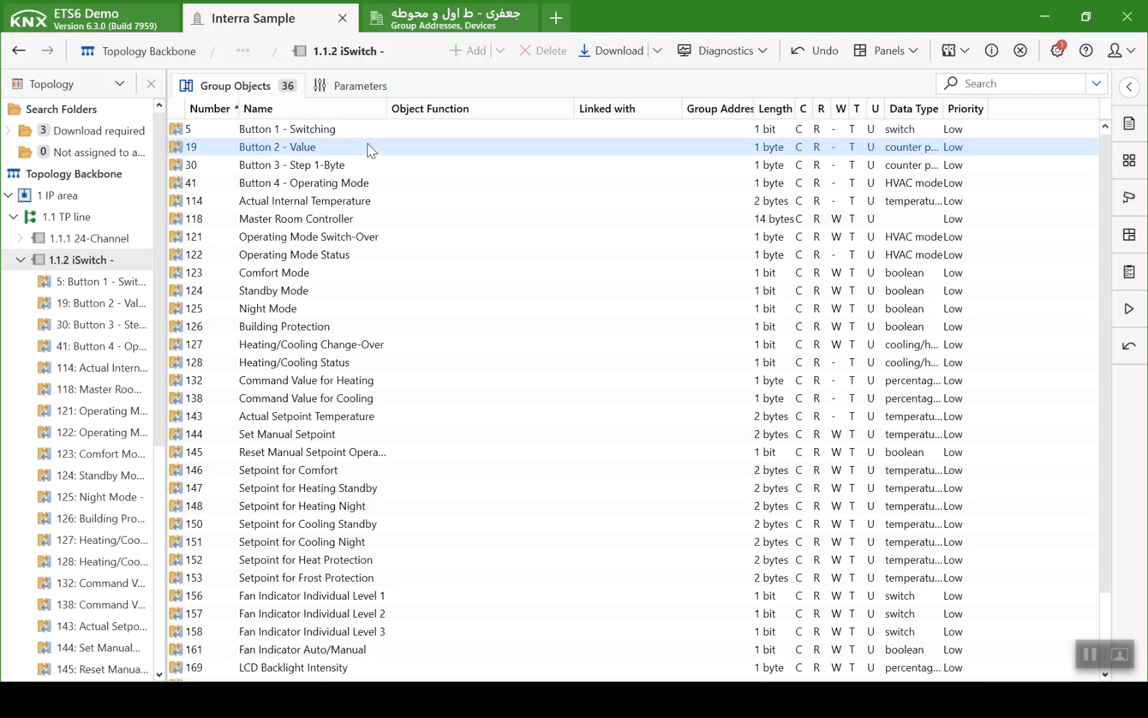
click(371, 158)
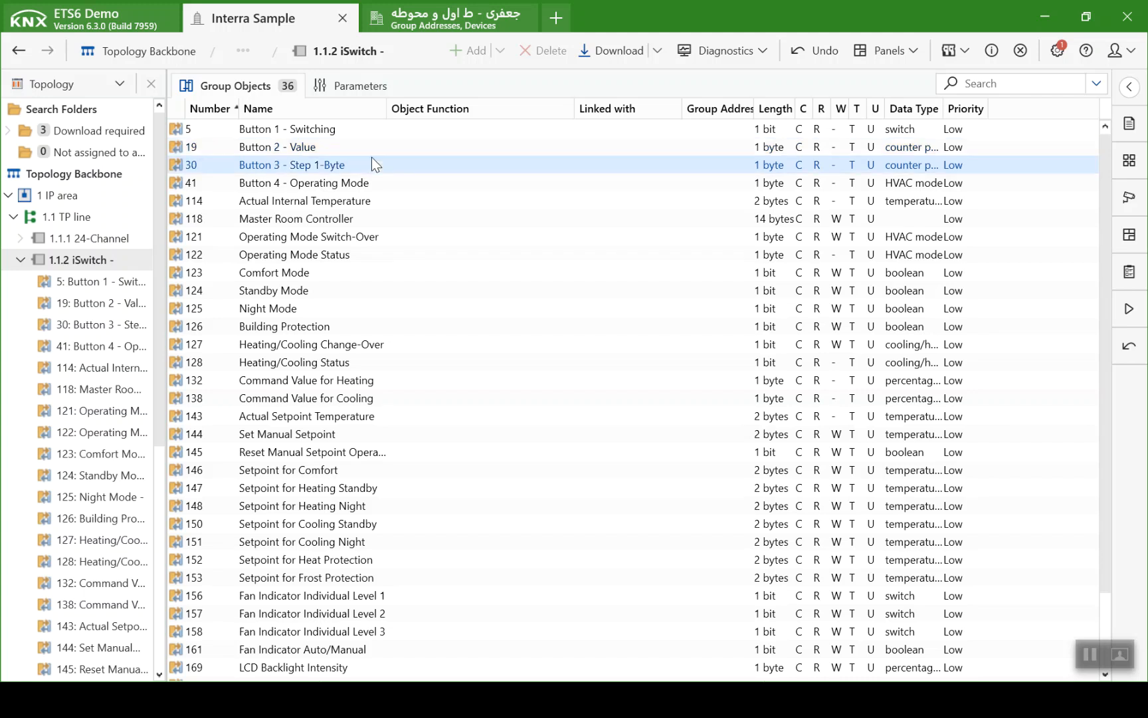
click(376, 177)
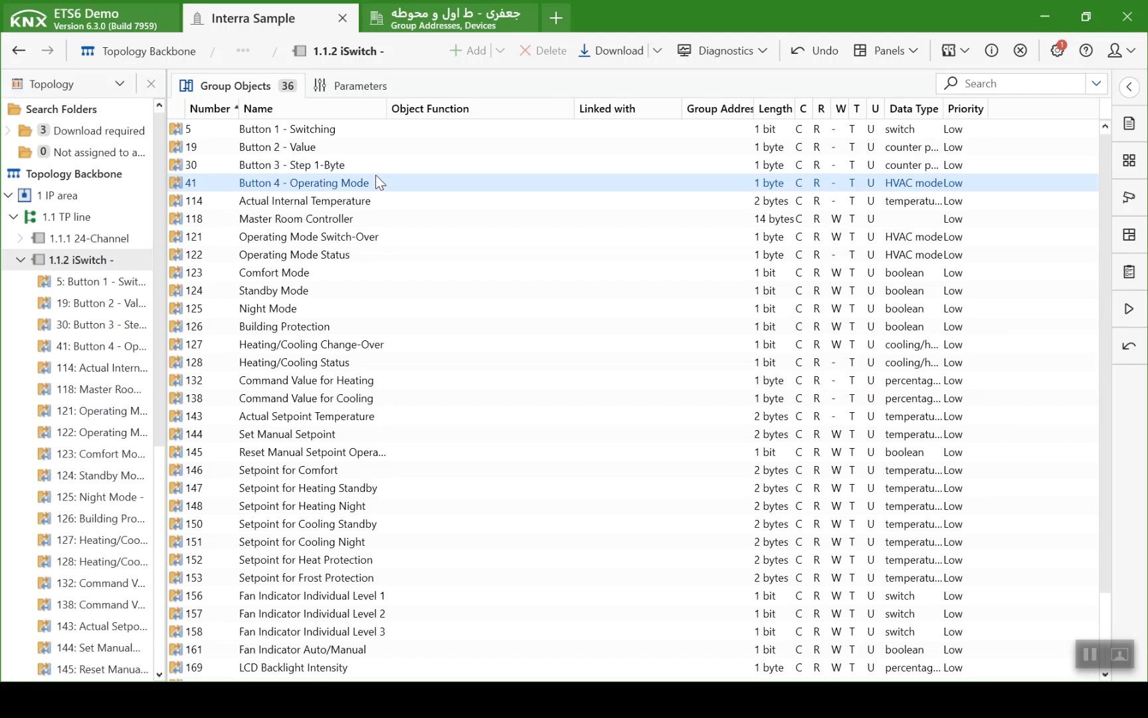
click(377, 197)
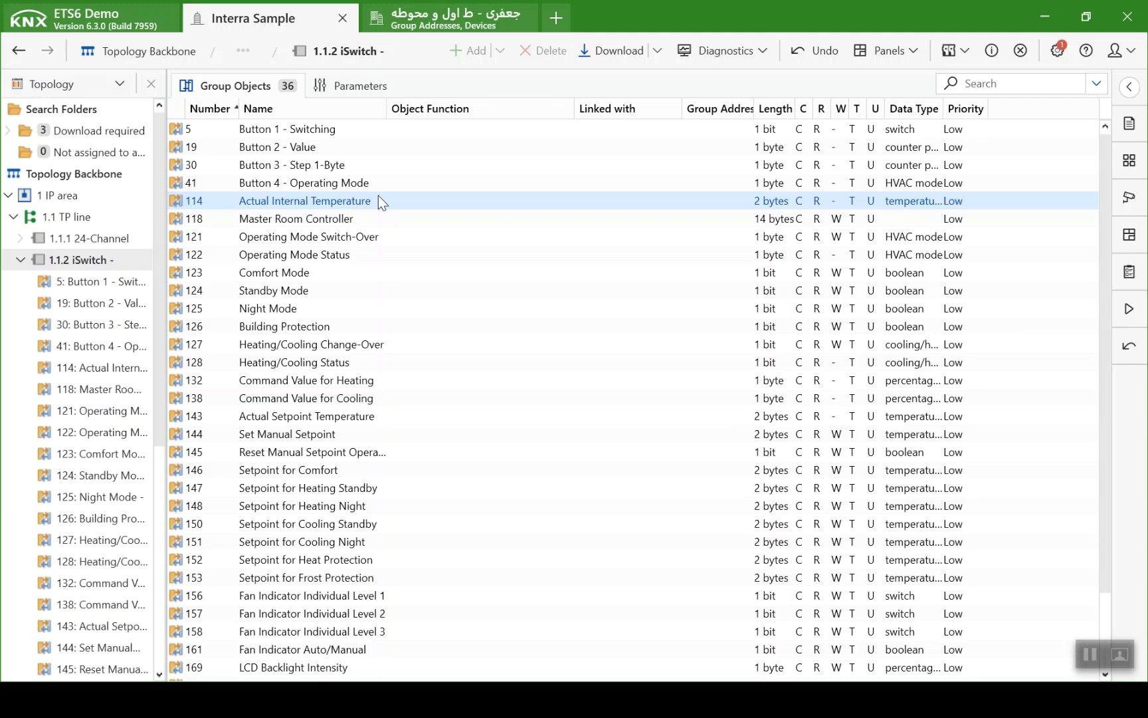
click(378, 236)
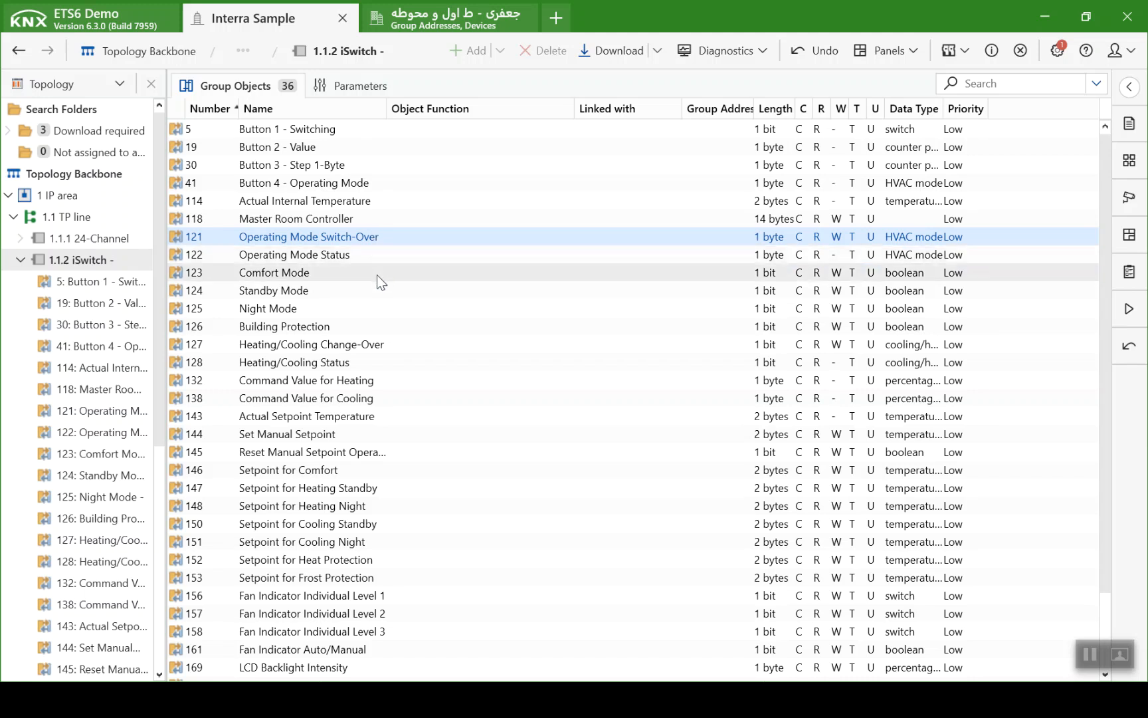
click(397, 343)
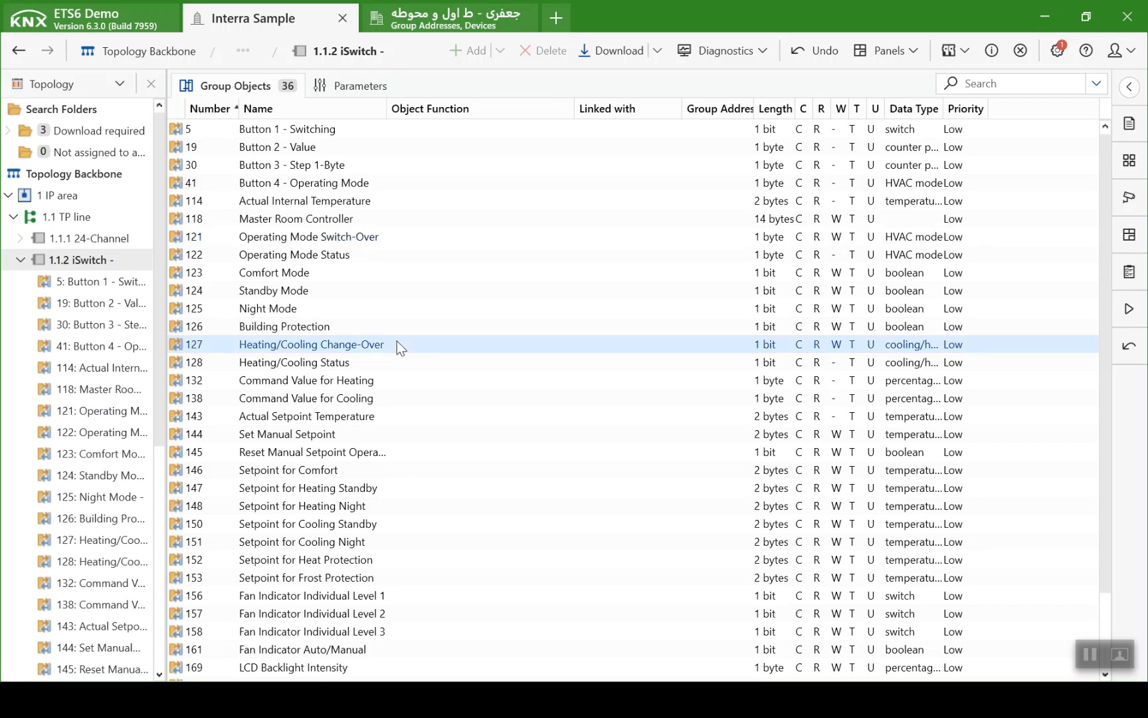
- Examine the iSwitch group objects for the heating and cooling command values and the manual setpoint
click(401, 380)
click(407, 399)
click(404, 386)
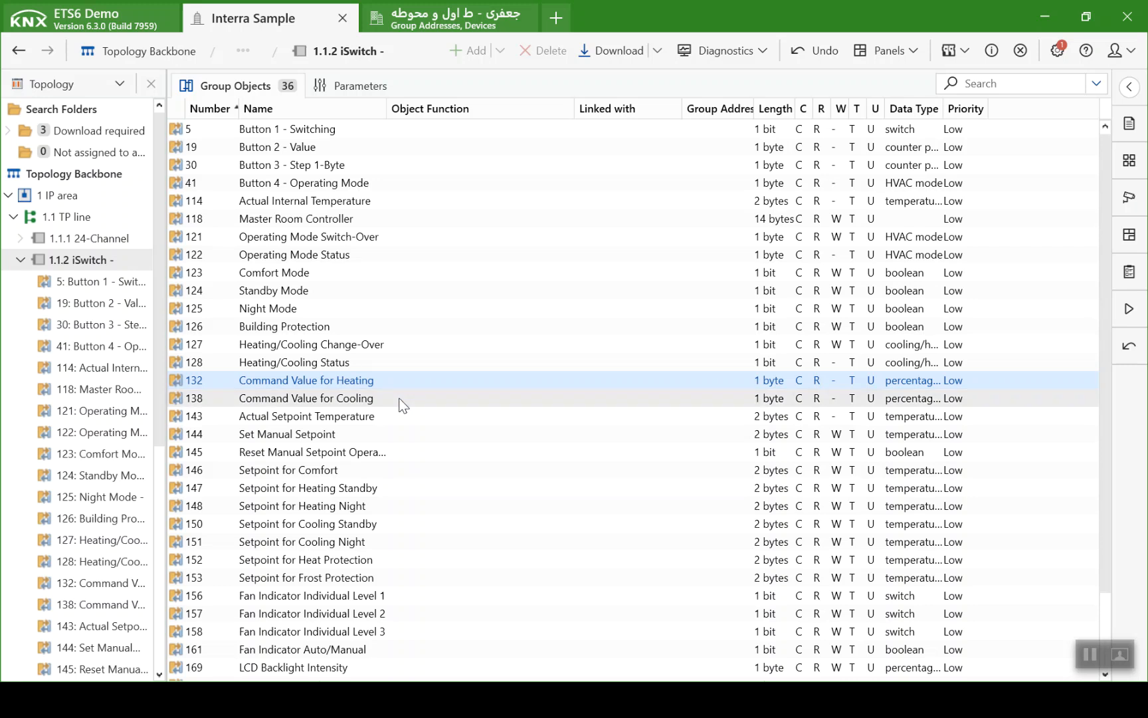
click(402, 401)
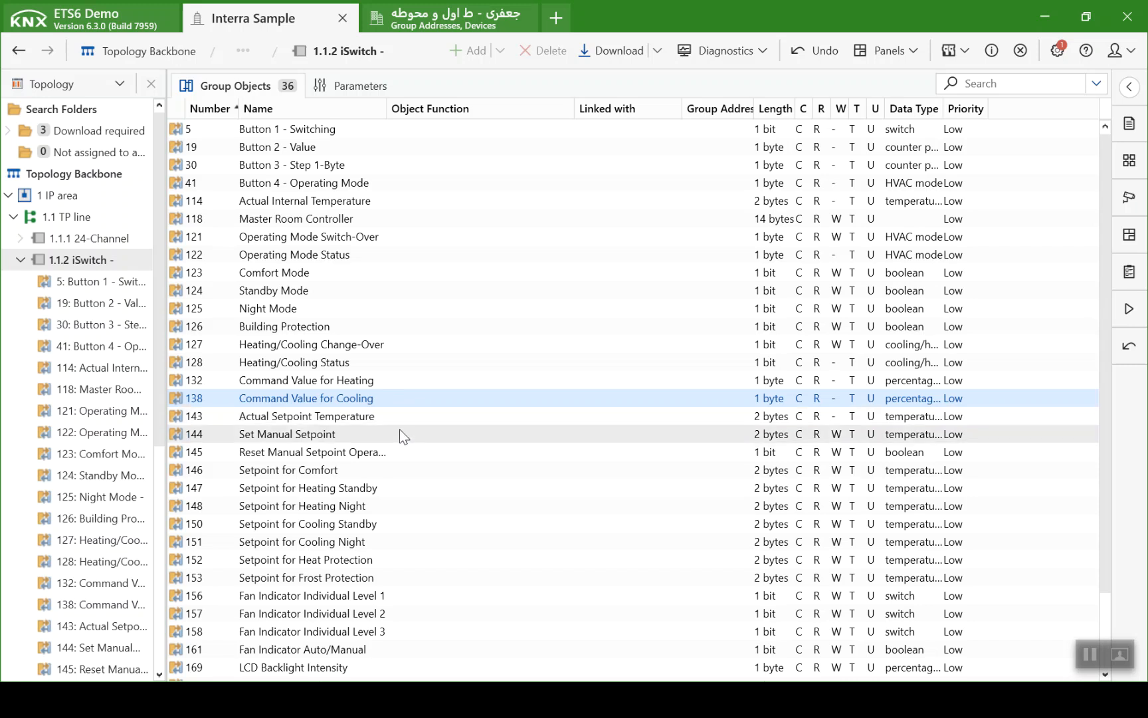
scroll(400, 430, down, 1)
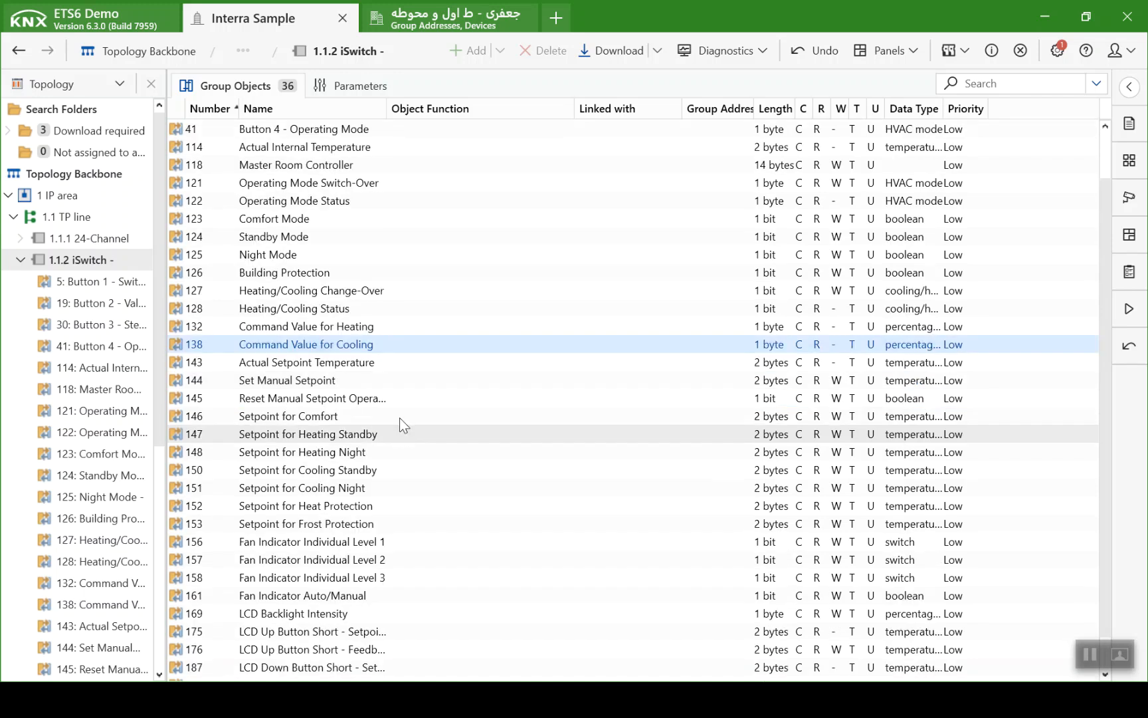
click(393, 385)
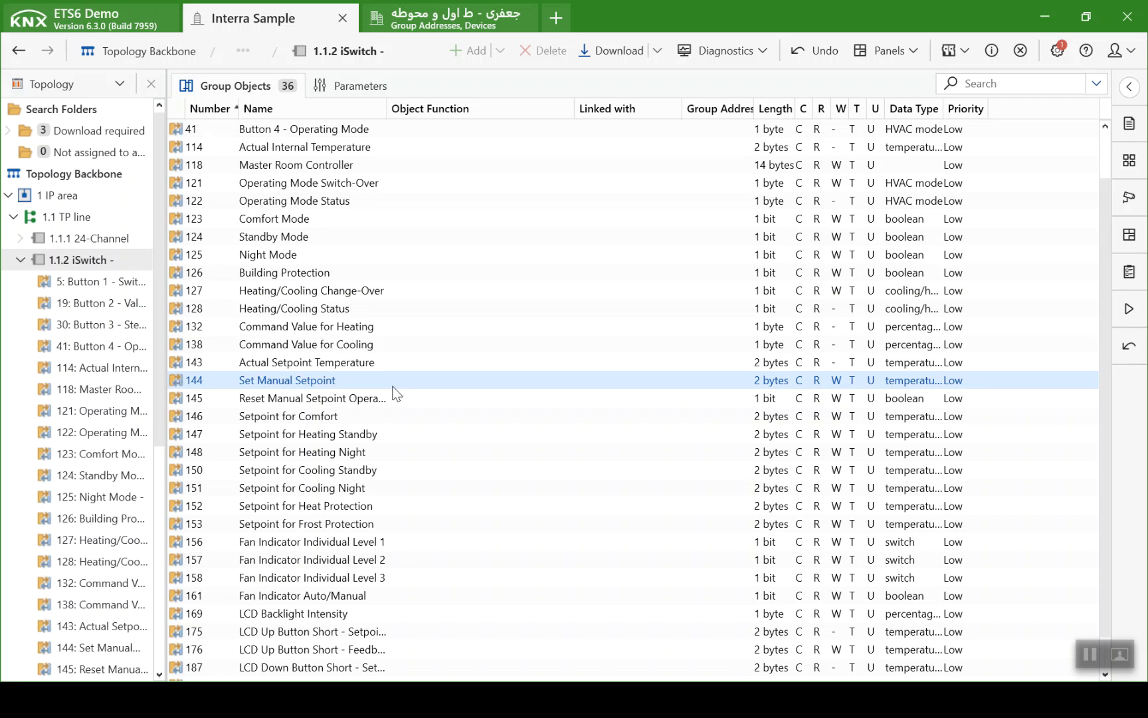
scroll(397, 398, down, 1)
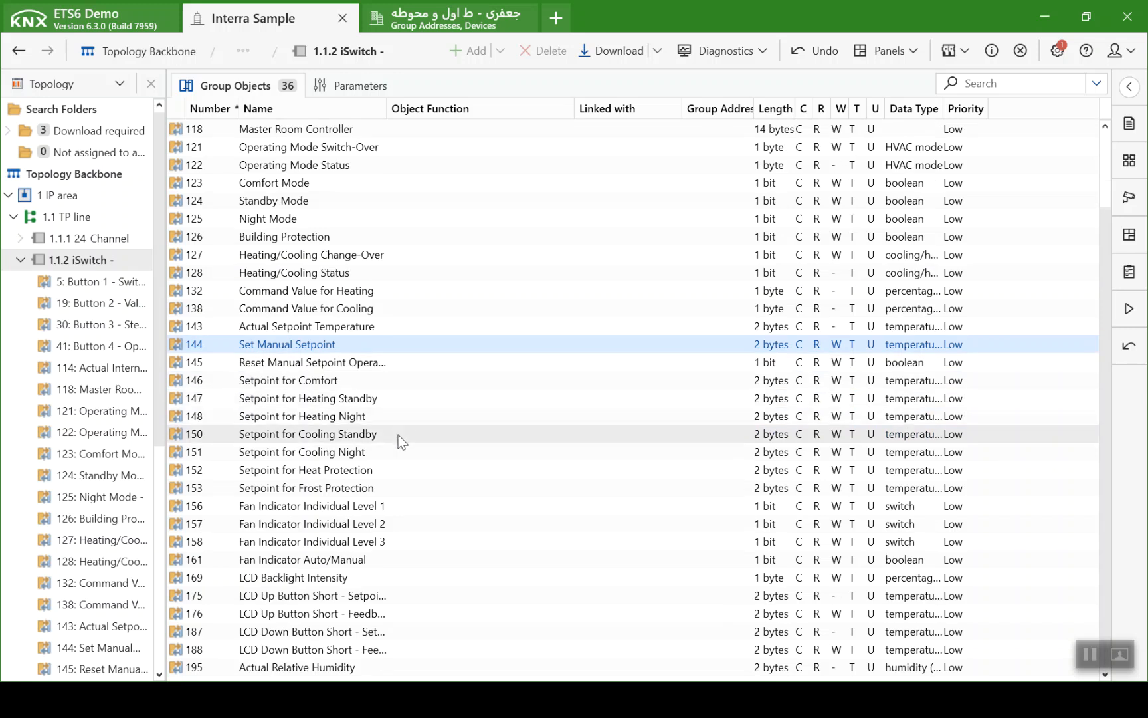
- Compare the fan indicator and LCD button group objects with the PowerPoint thermostat slide, and collapse the iSwitch in the topology
click(408, 505)
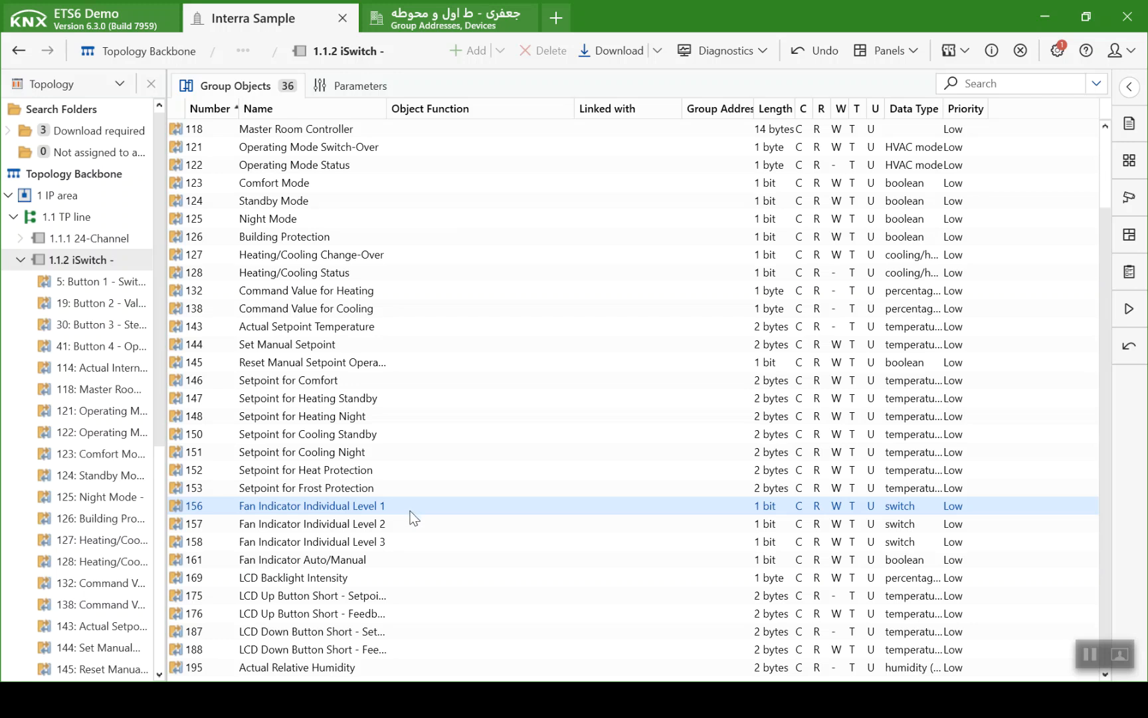
click(412, 543)
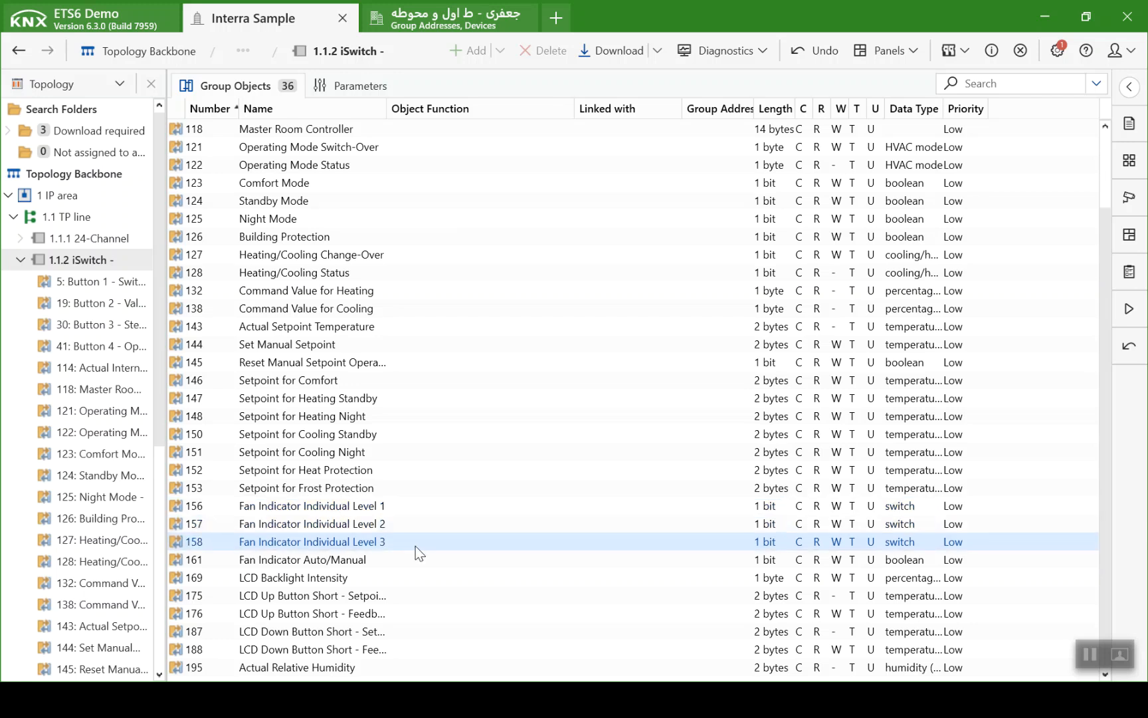
click(413, 559)
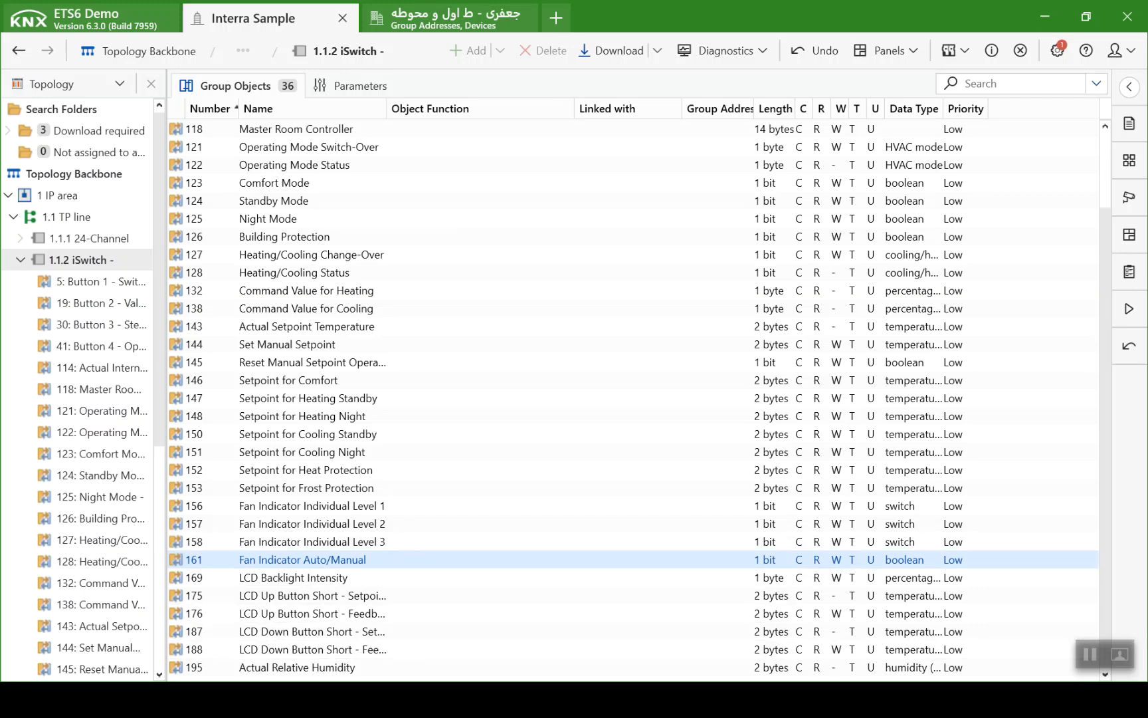
key(alt+Tab)
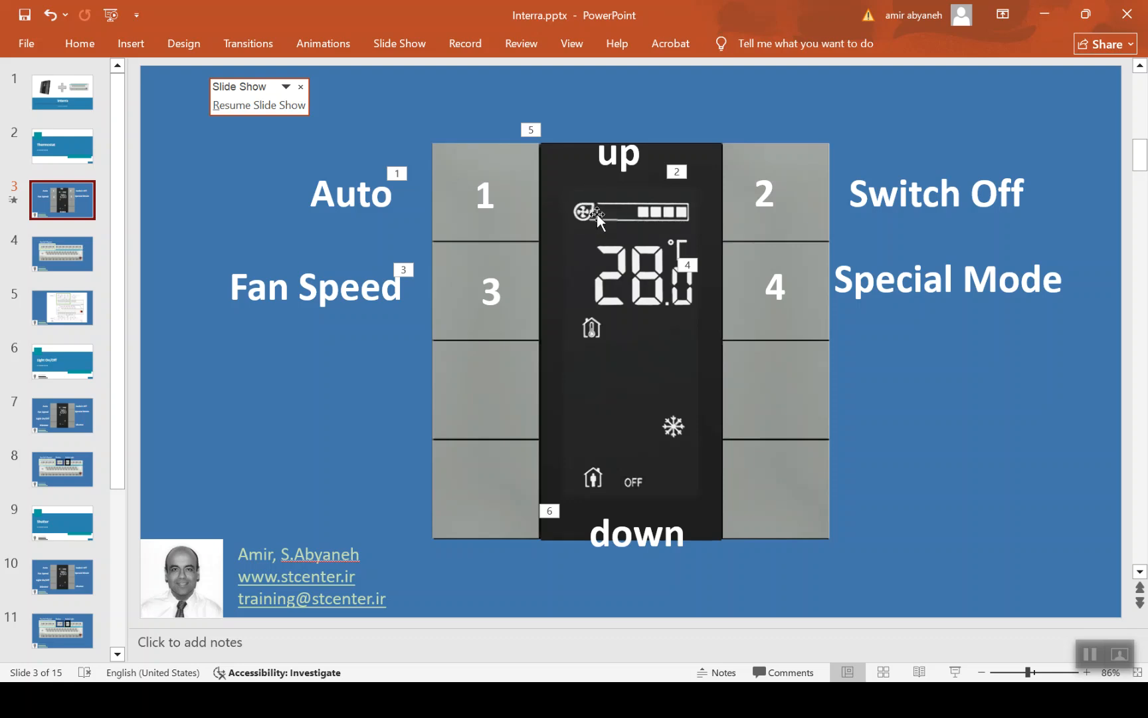
key(alt+Tab)
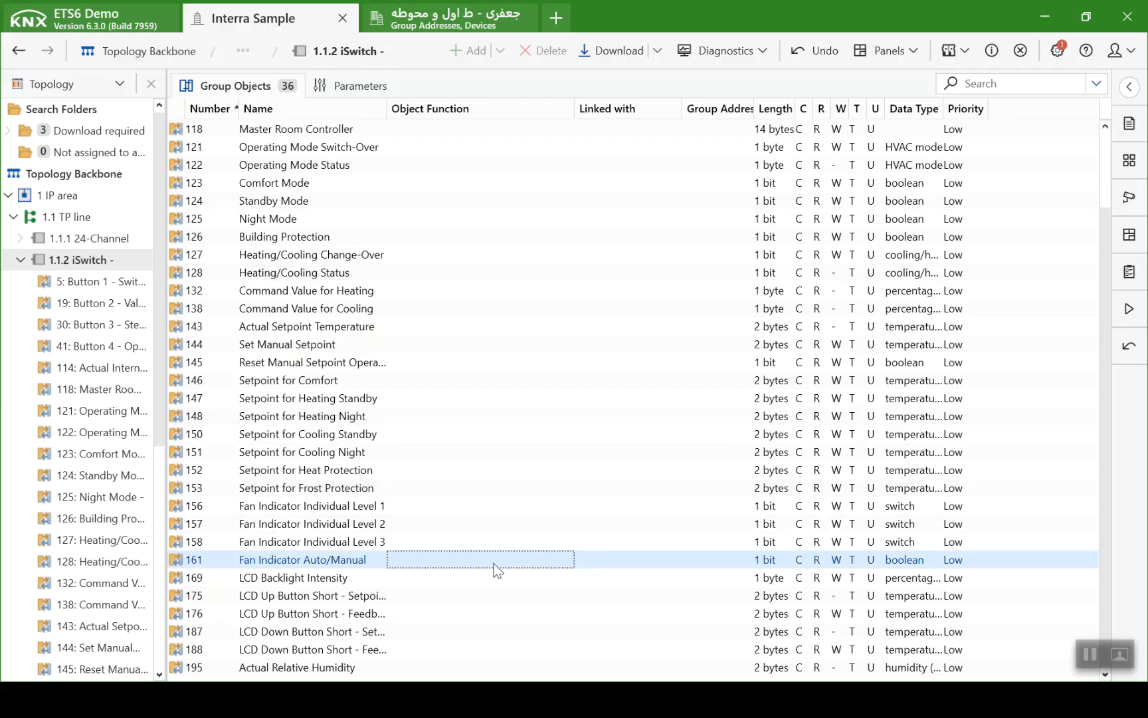
click(491, 612)
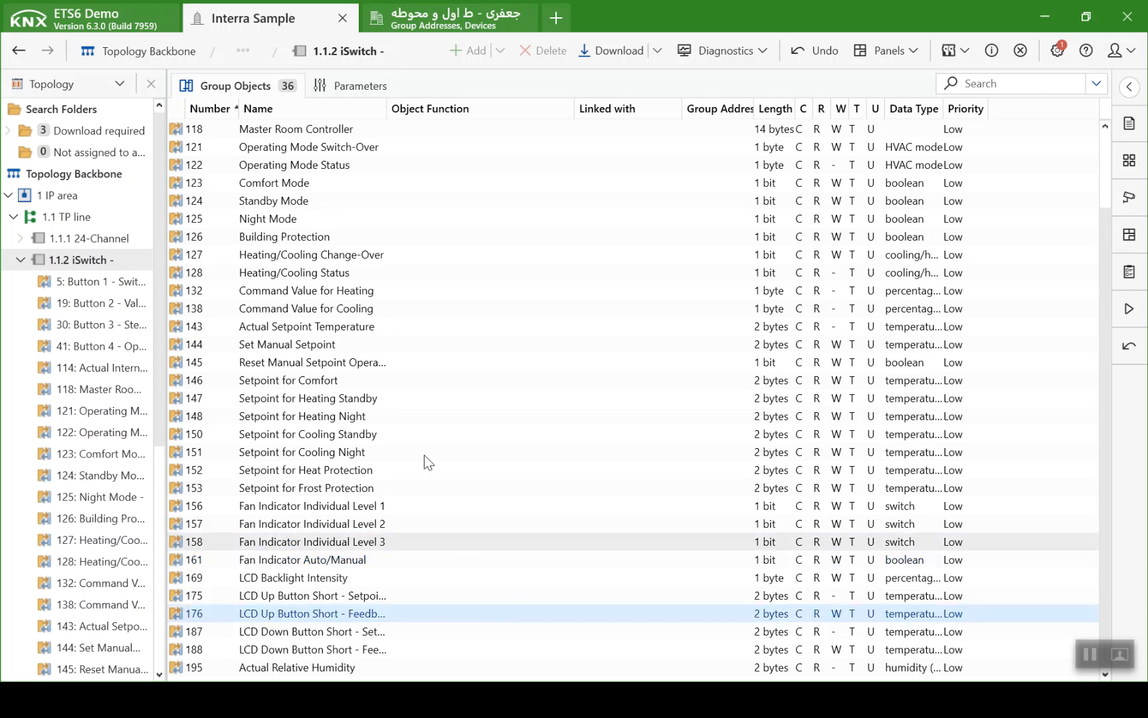
scroll(293, 136, up, 2)
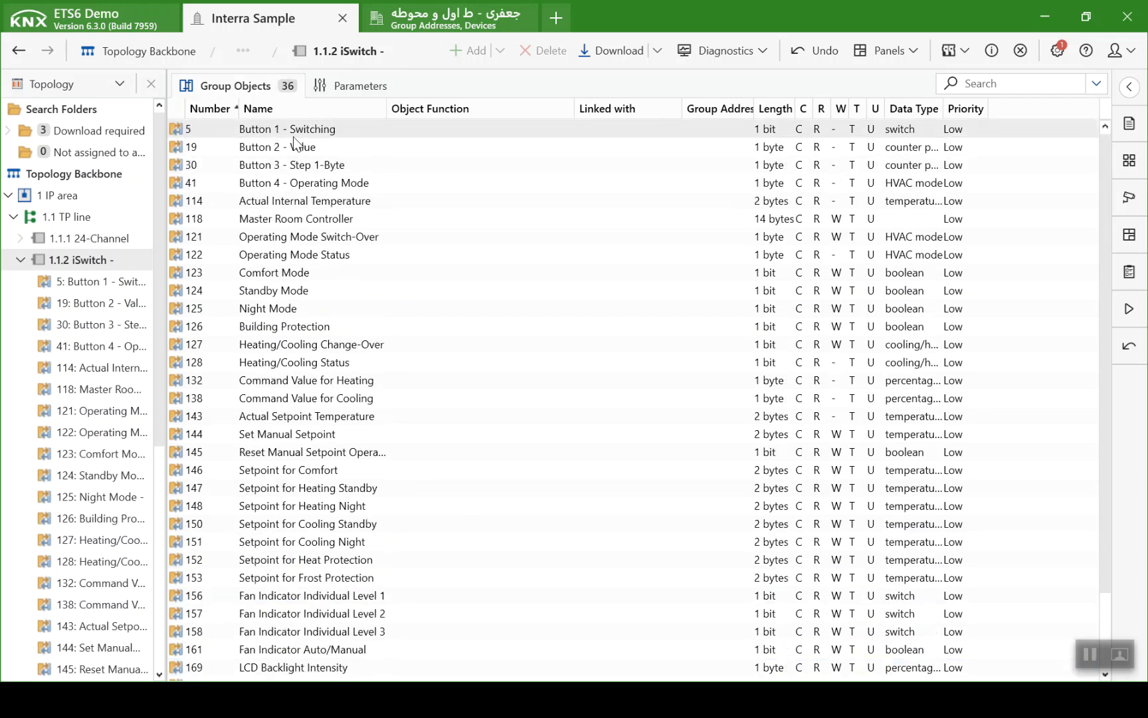
scroll(295, 146, down, 2)
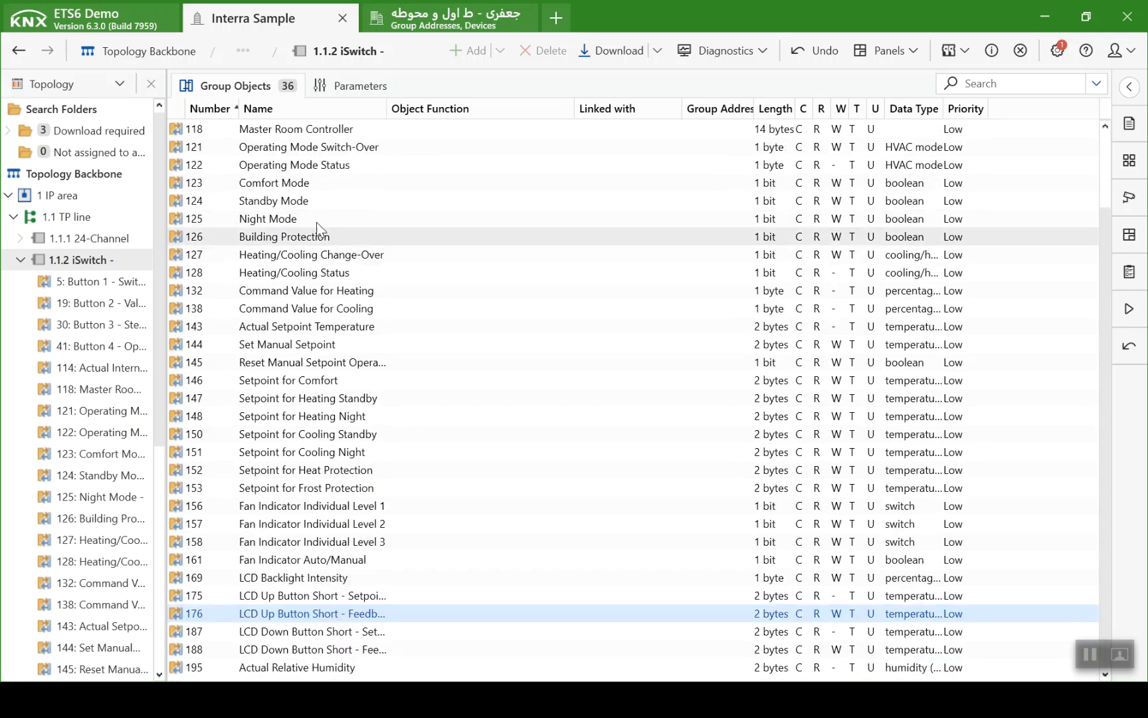
click(19, 264)
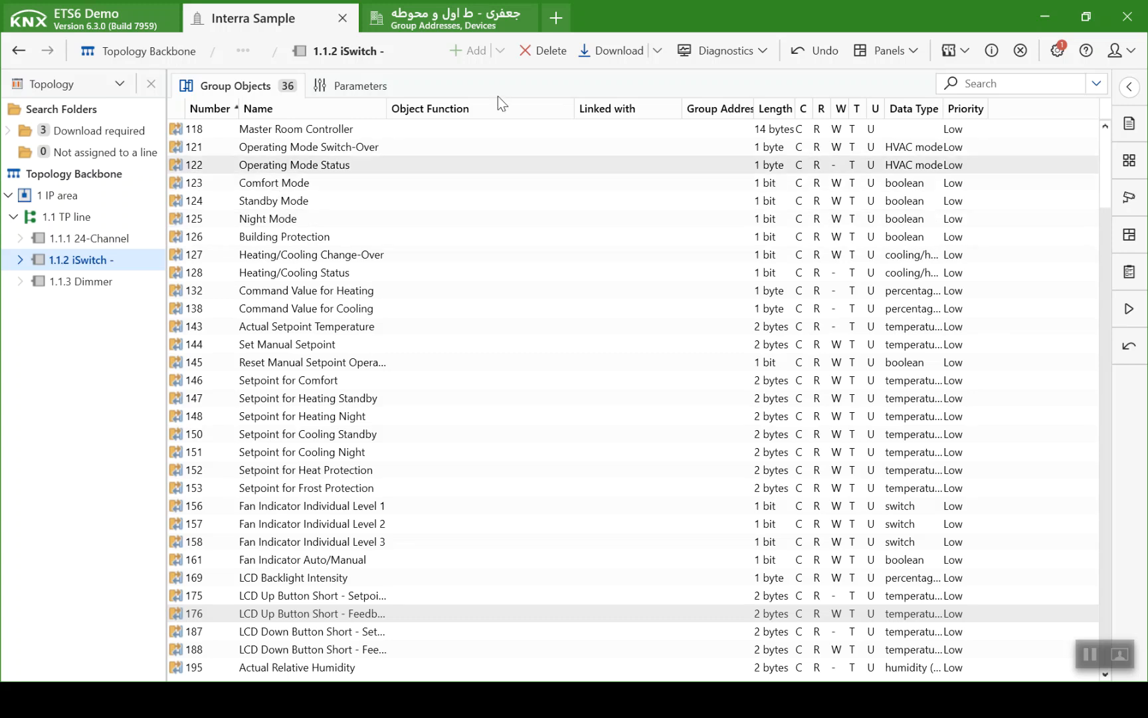
- Show the Group Addresses panel alongside the topology and add one main group named "Floor02 - Zone A"
click(921, 53)
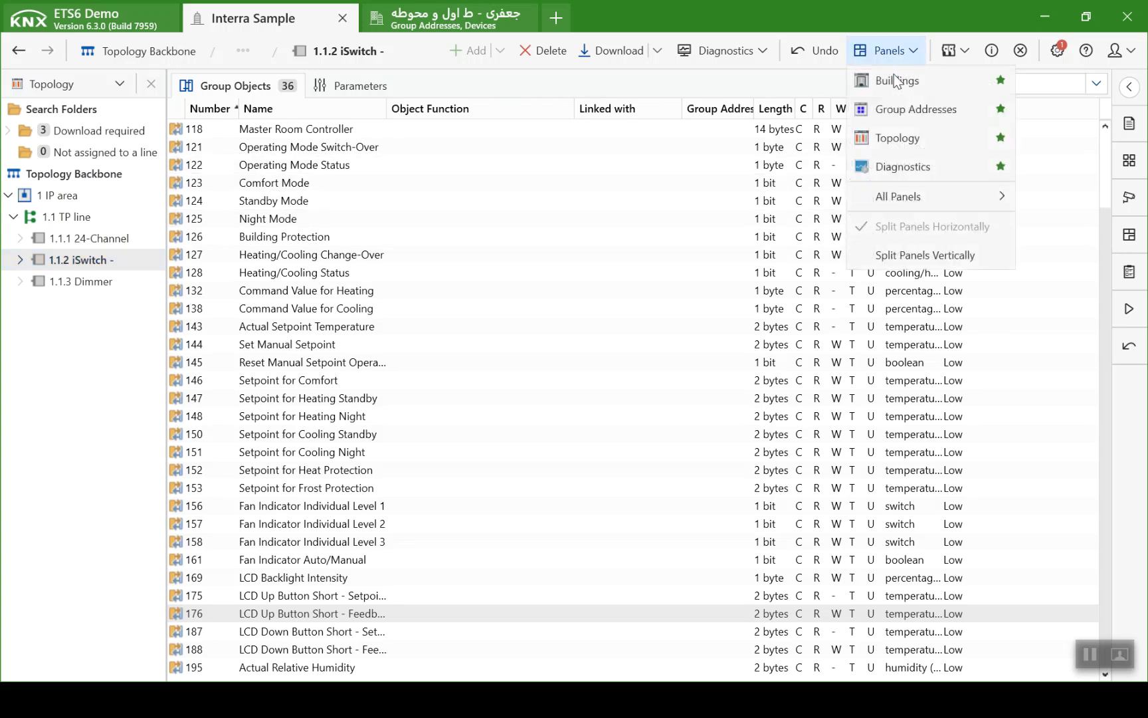
click(907, 111)
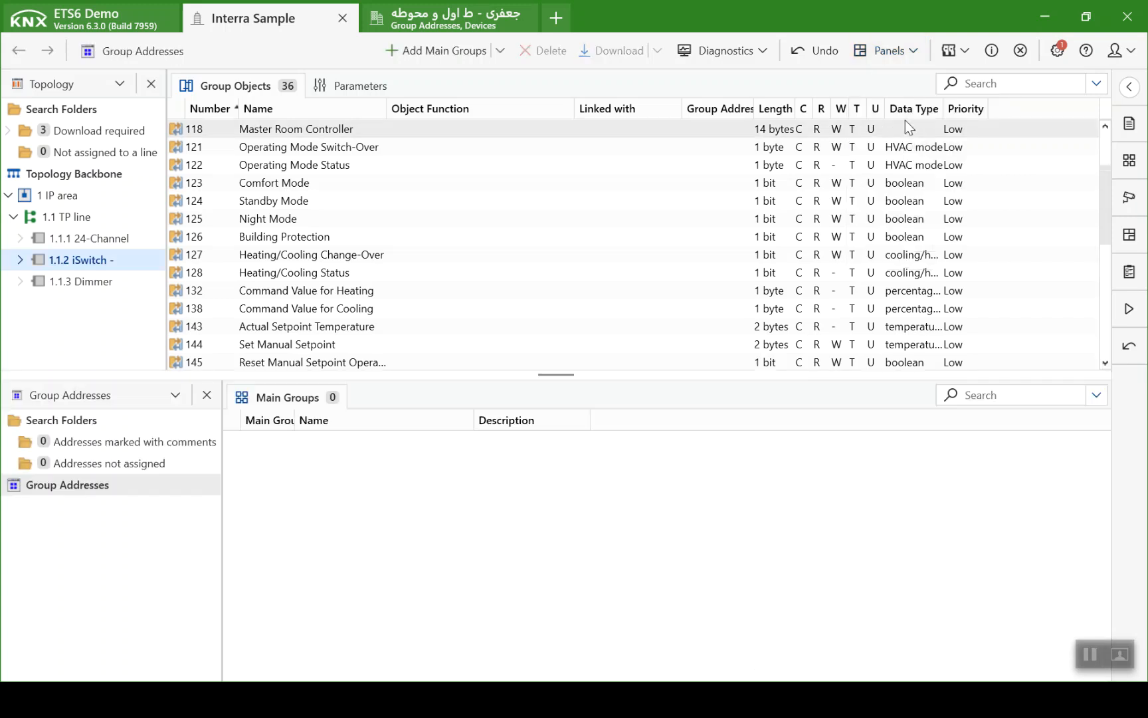
right_click(165, 487)
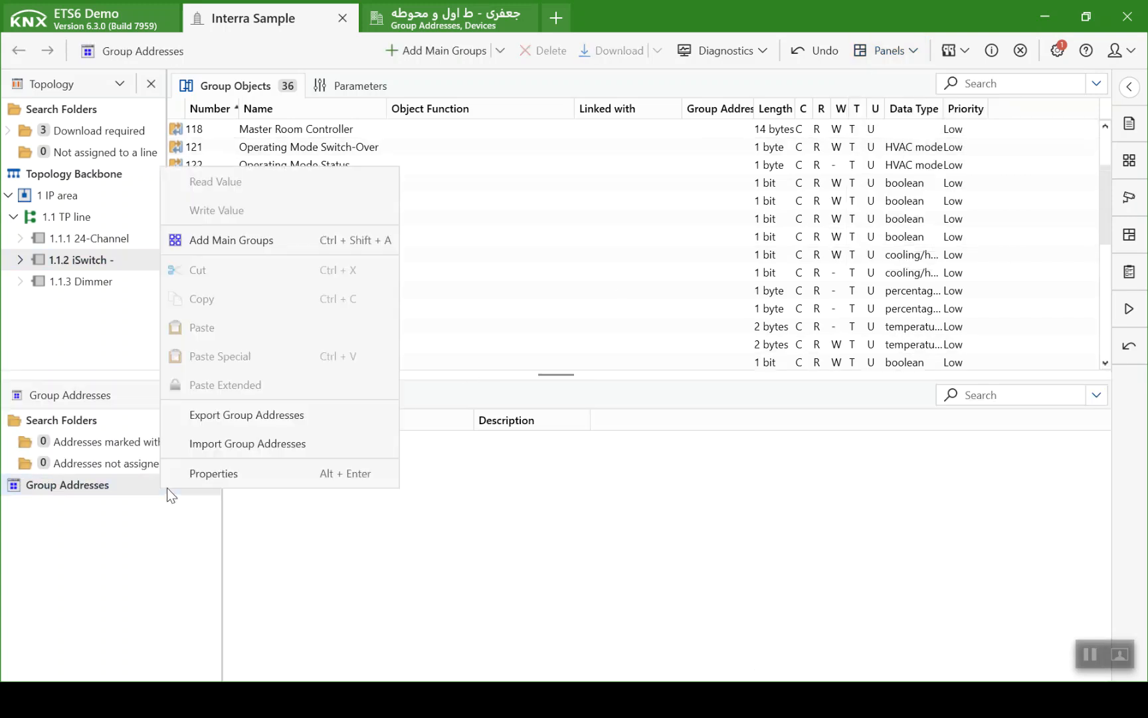
click(225, 248)
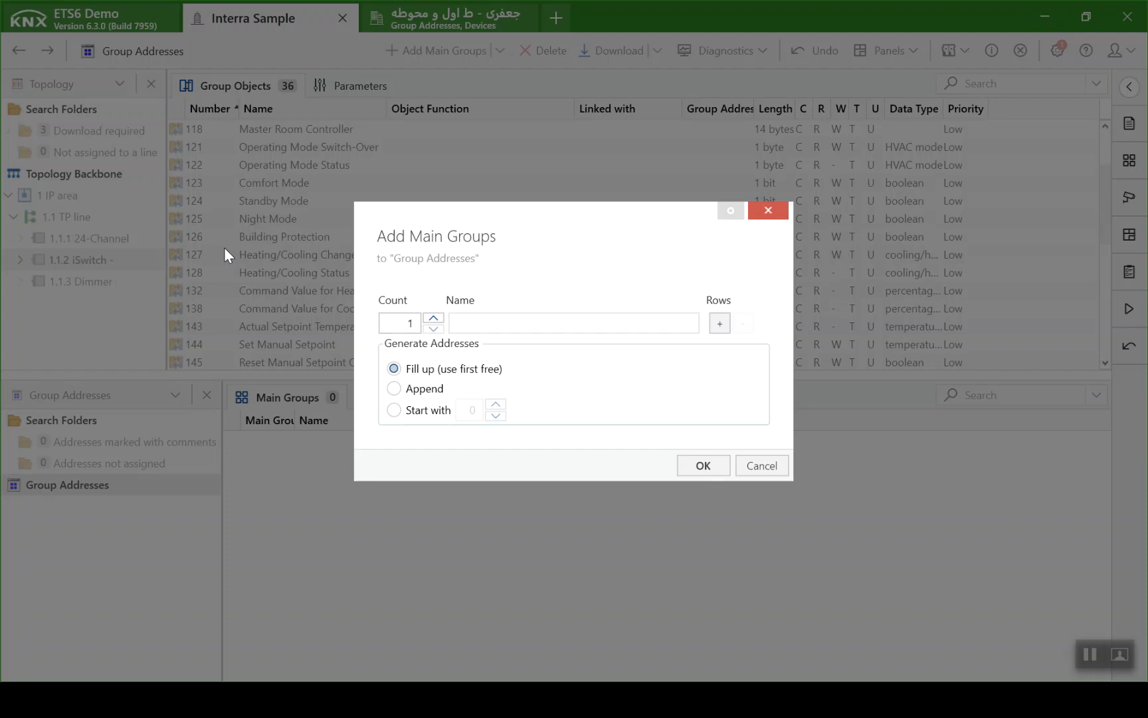
text(Floor02 - Zone A)
key(Return)
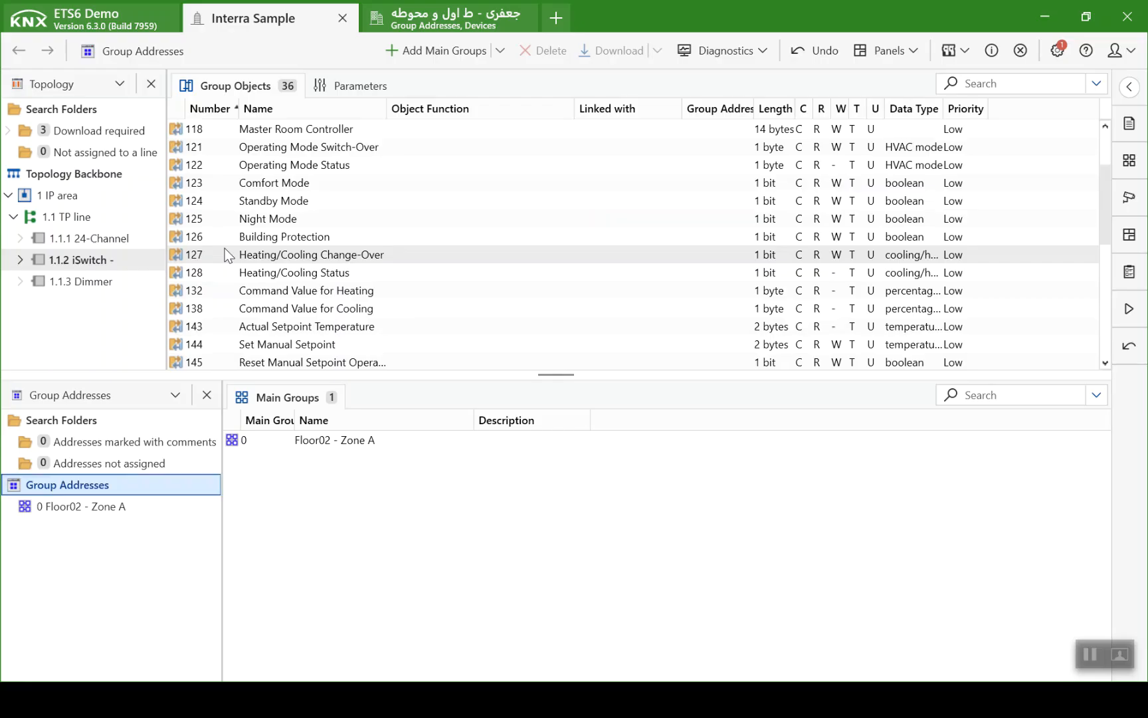
- Add a middle group named "FC" under the main group Floor02 - Zone A and open it
click(149, 508)
right_click(152, 513)
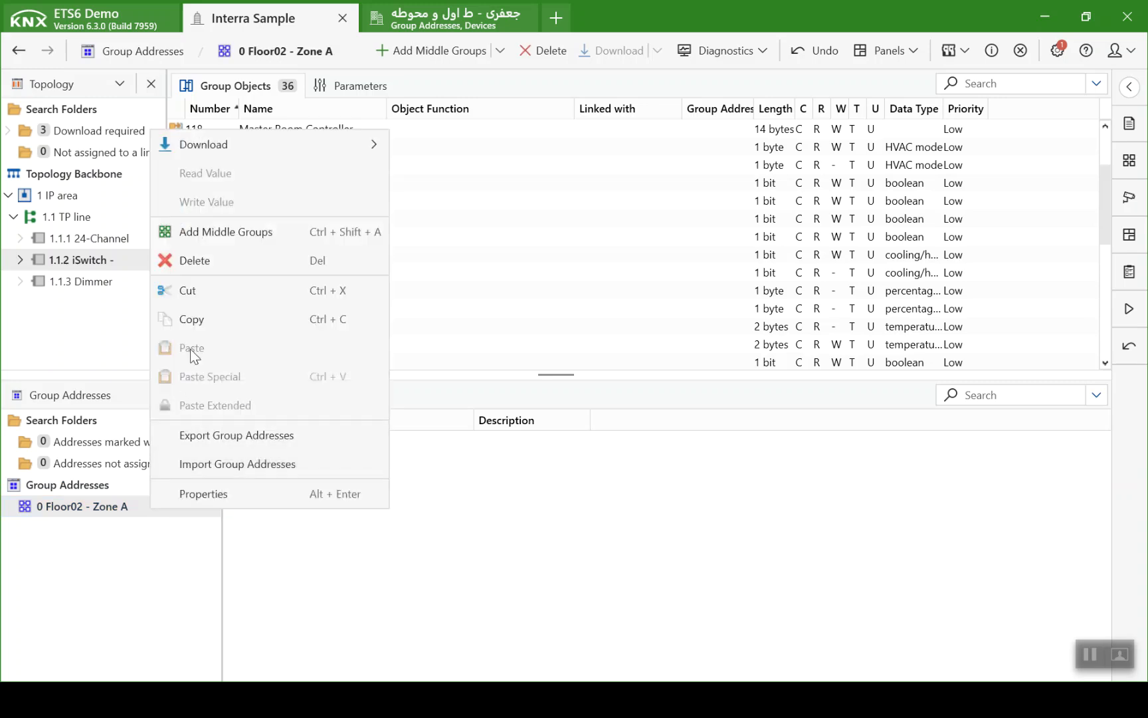
click(206, 238)
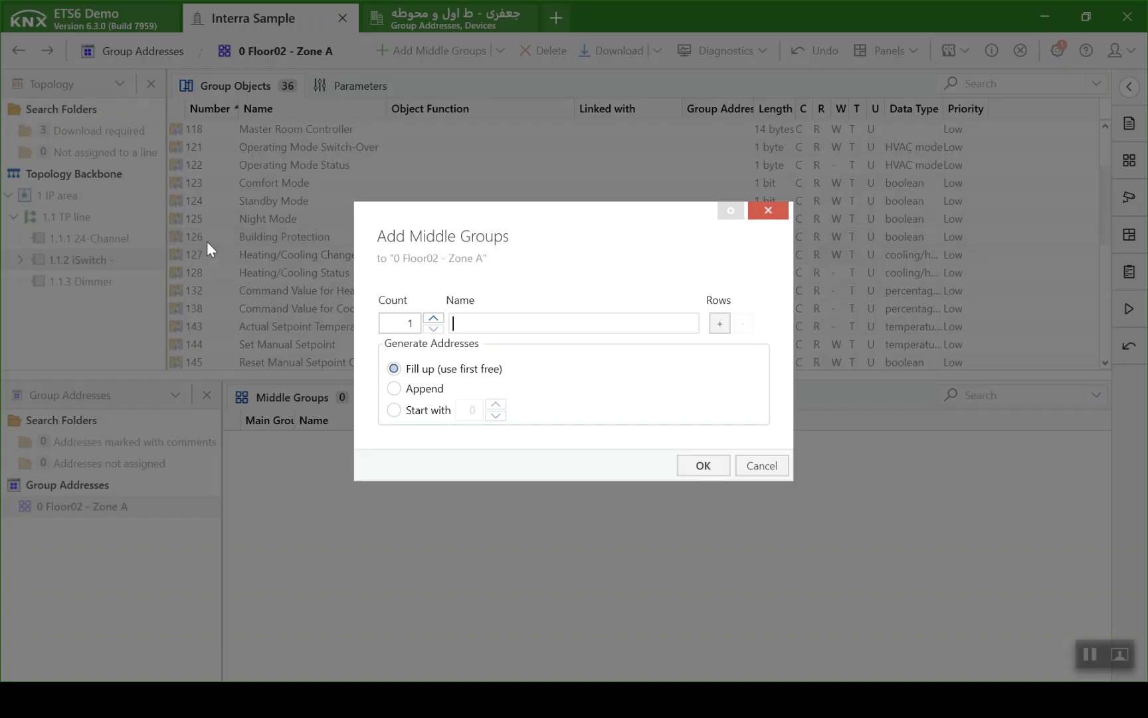
text(FC)
key(Return)
click(114, 527)
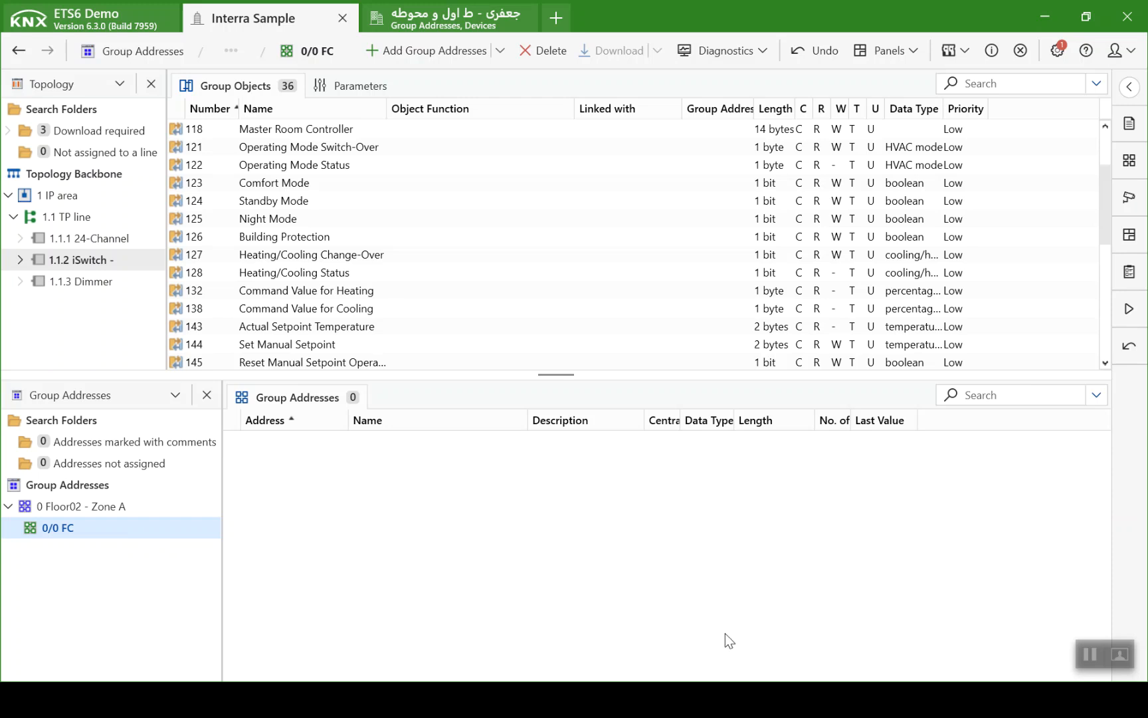
click(1090, 653)
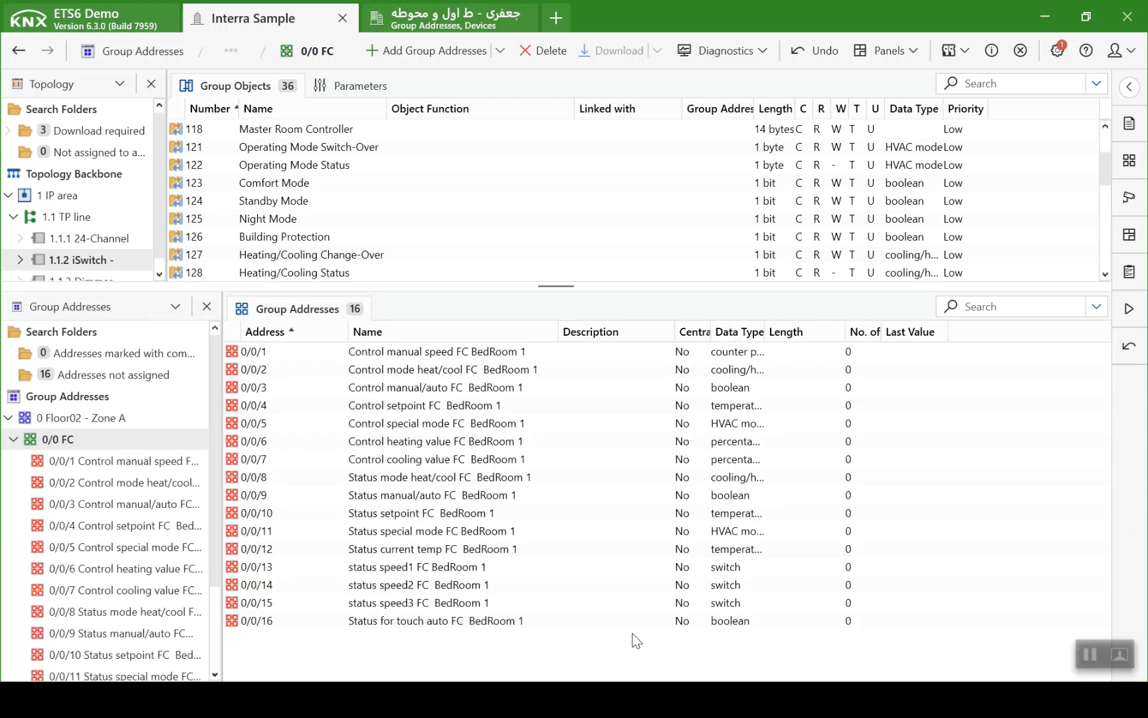
- Switch to PowerPoint, review the thermostat, Fan Coil 3 Speed and wiring diagram slides, and return to ETS6
key(alt+Tab)
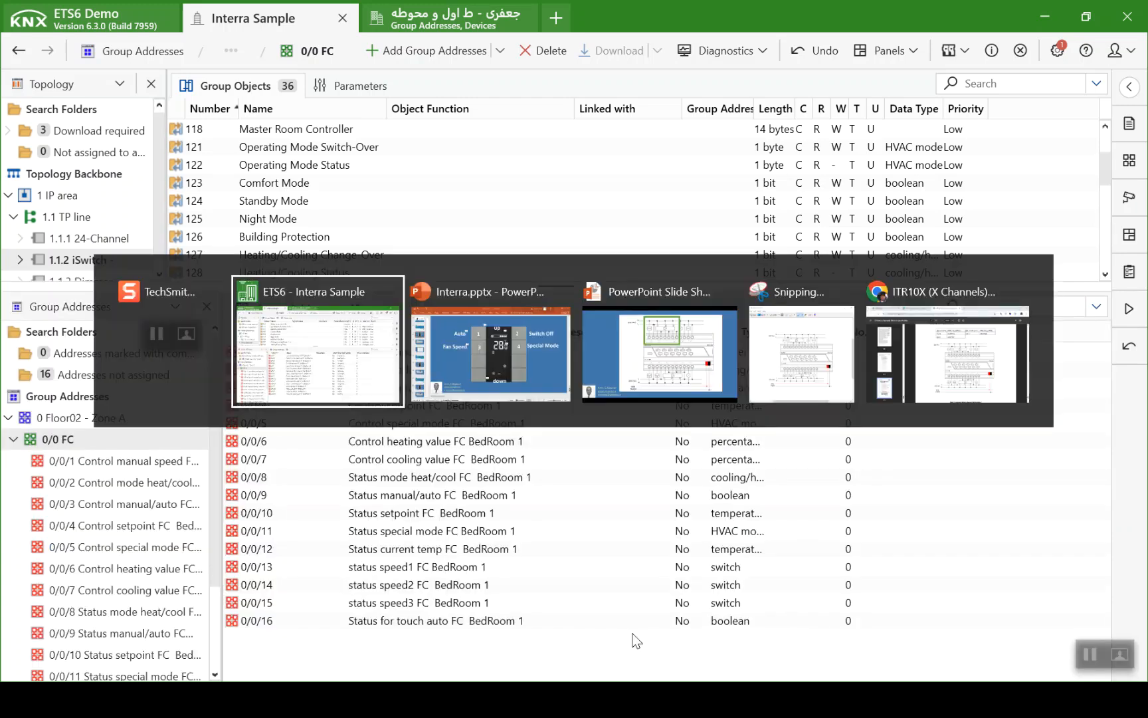
key(alt+Tab)
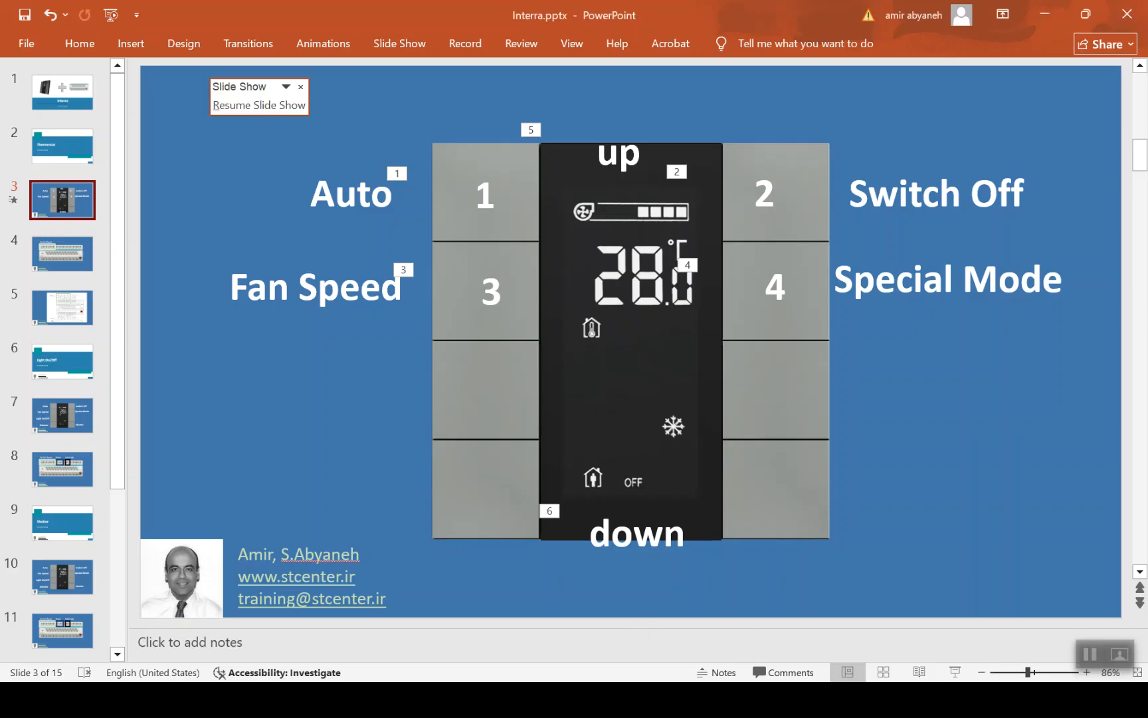
click(955, 672)
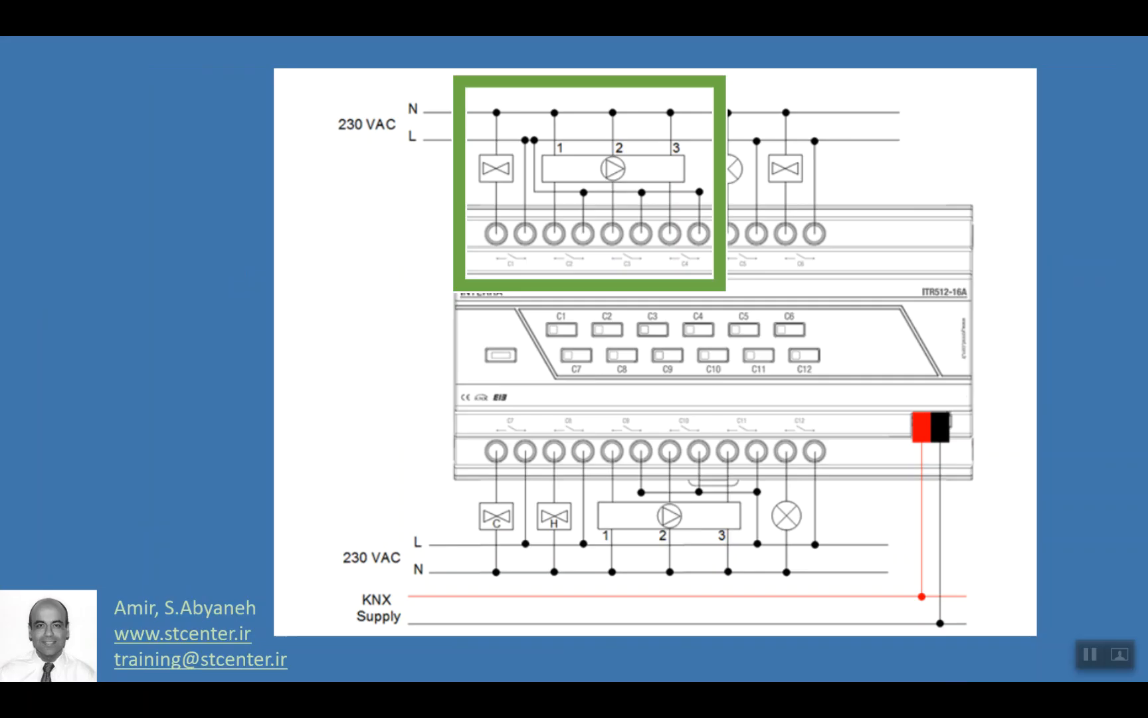
key(Right)
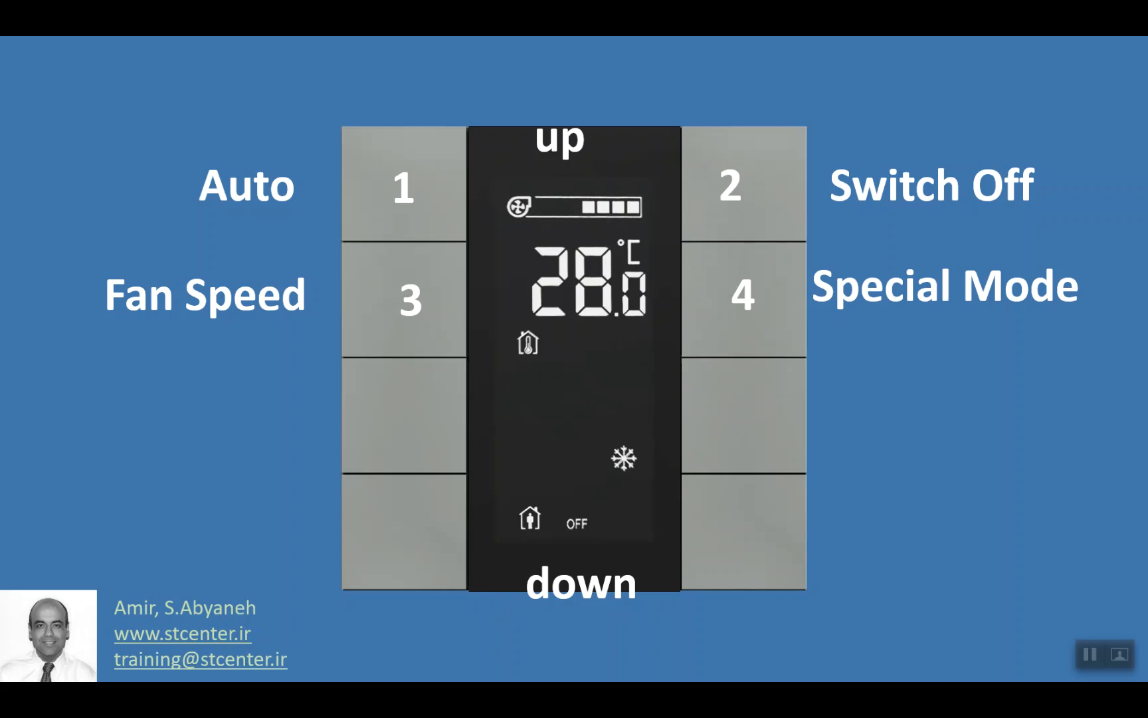
key(Right)
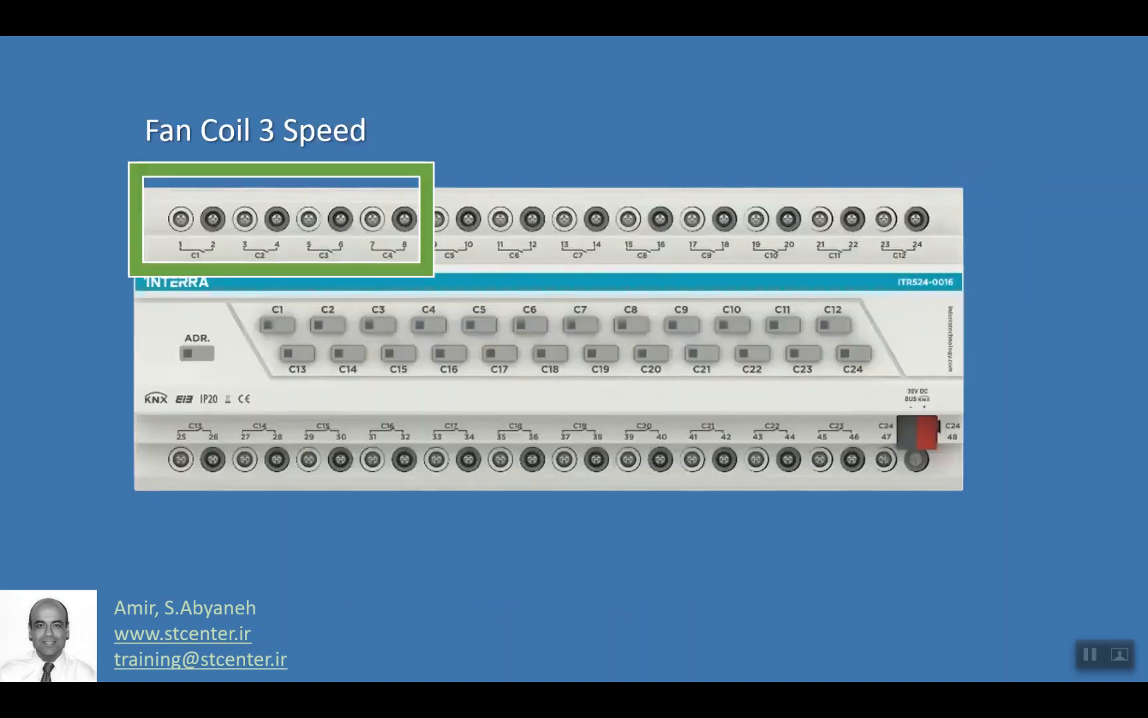
key(Right)
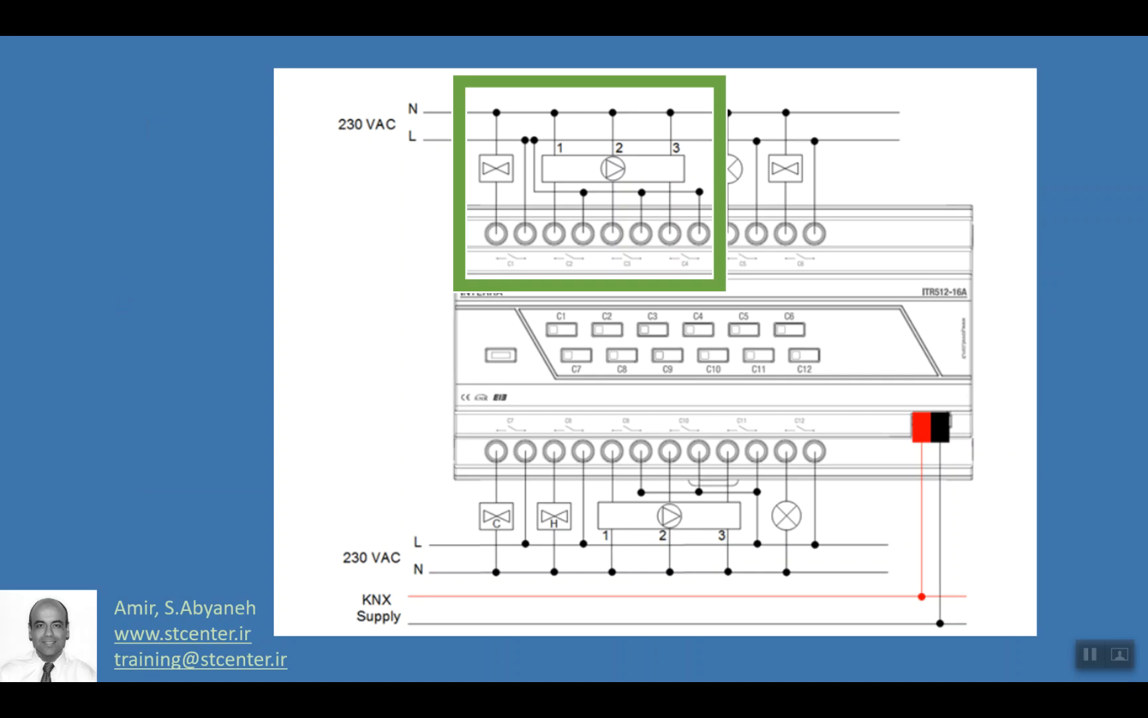
key(Escape)
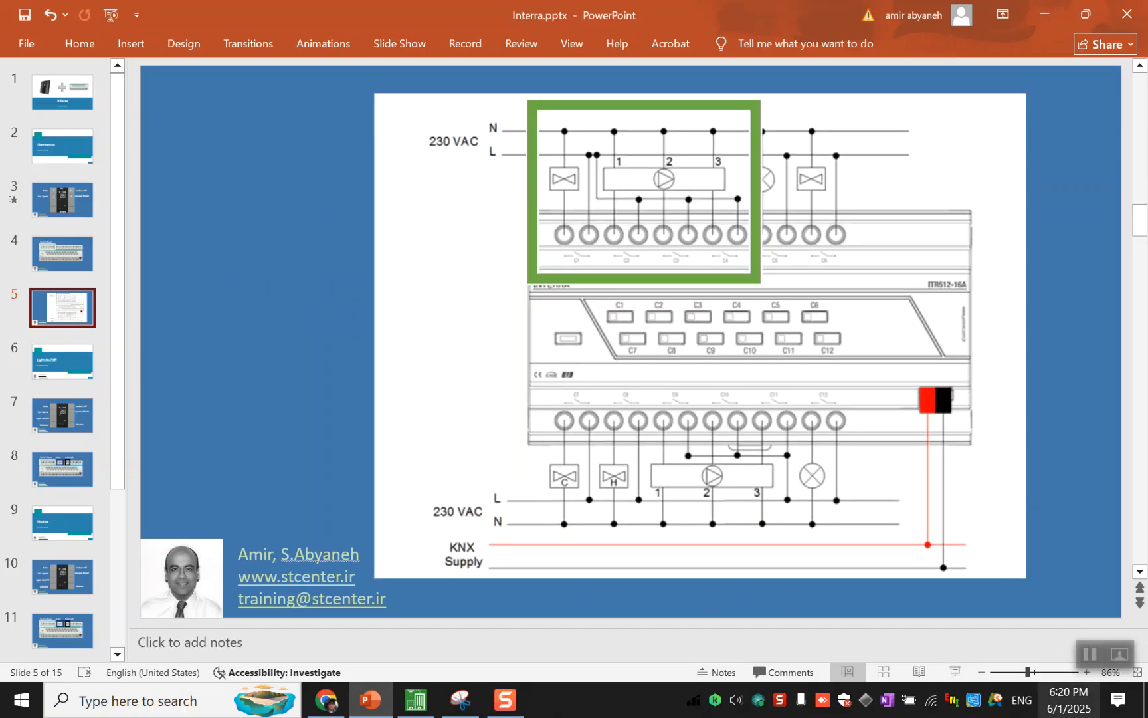
click(416, 699)
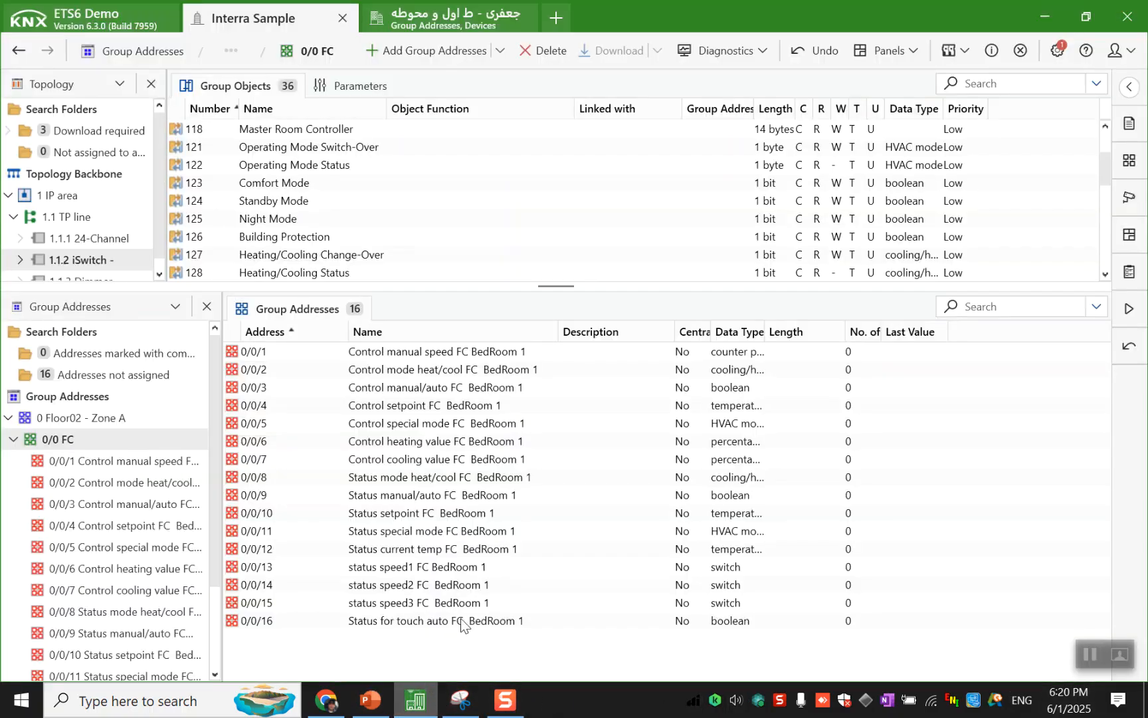
- Widen the group address tree and link the iSwitch object Button 3 - Step 1-Byte to 0/0/1 Control manual speed FC BedRoom 1
click(491, 352)
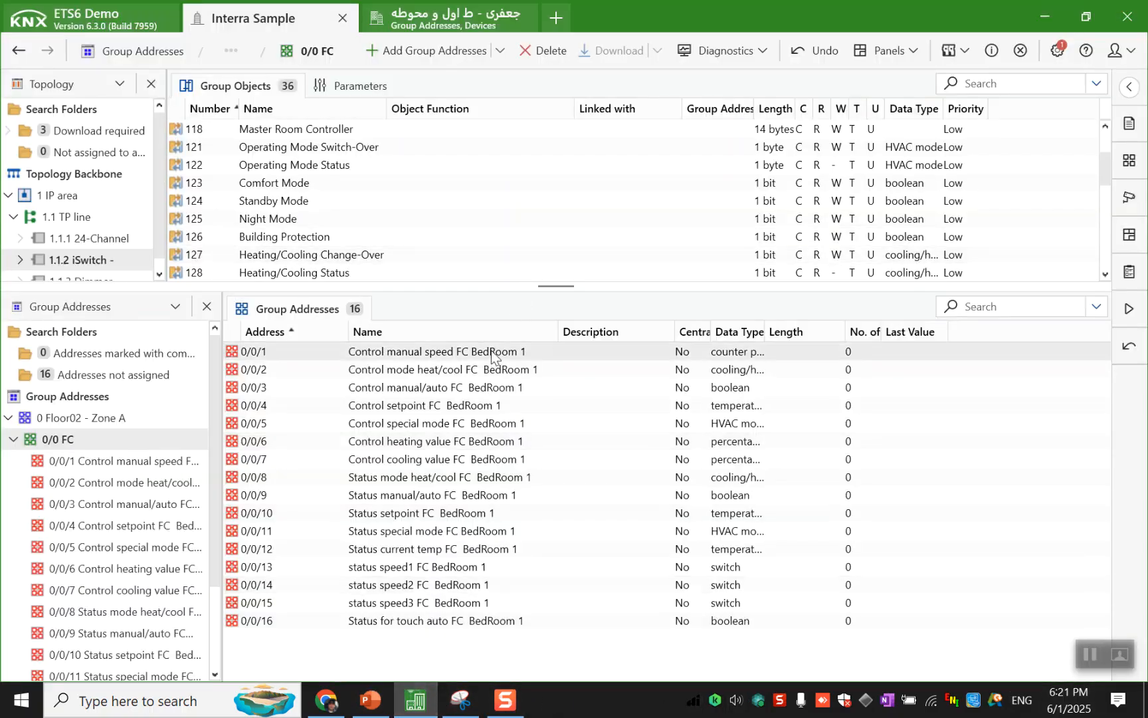
double_click(490, 349)
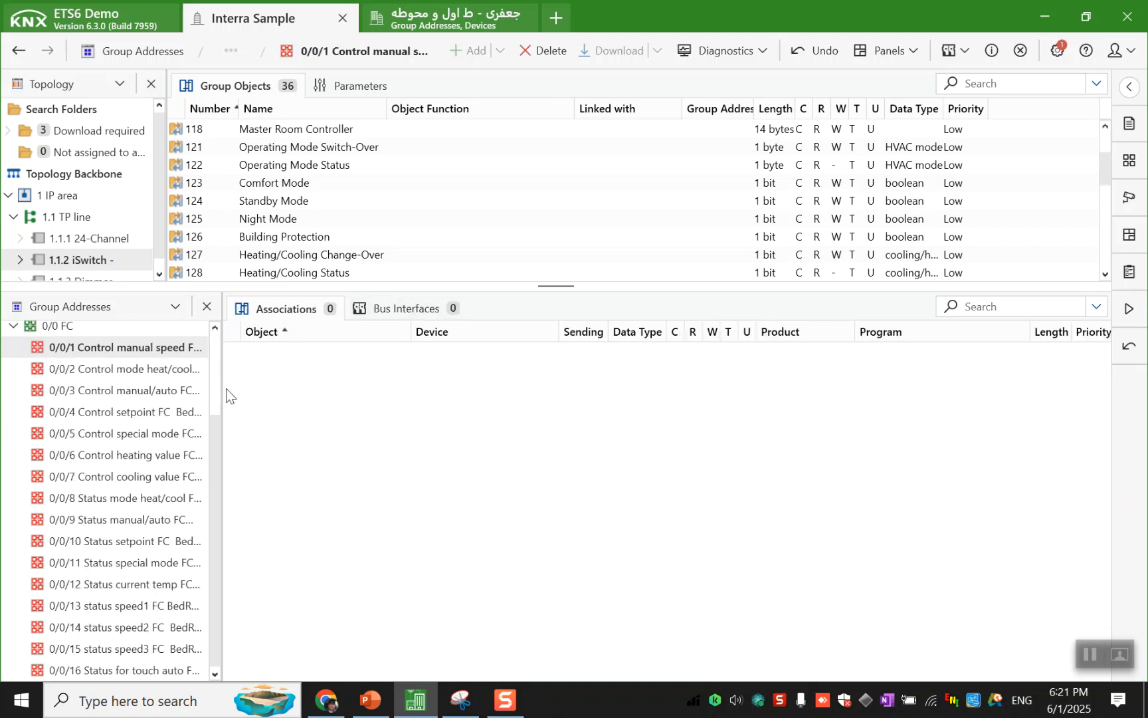
drag(220, 386, 309, 383)
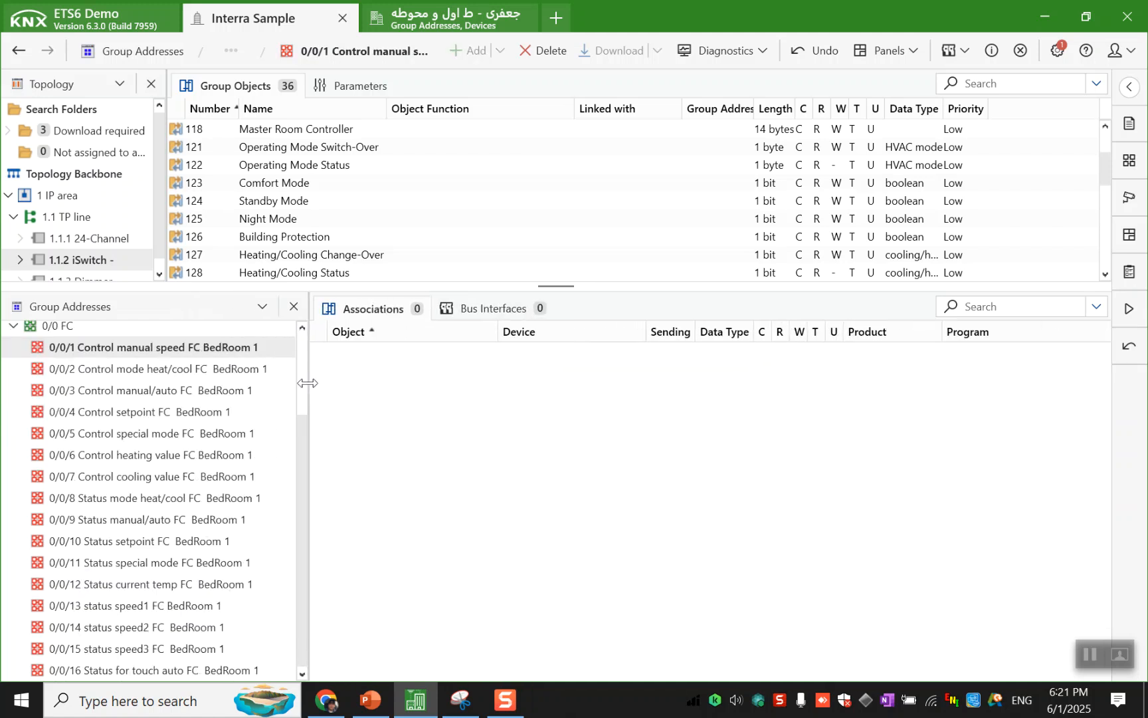
scroll(346, 216, up, 2)
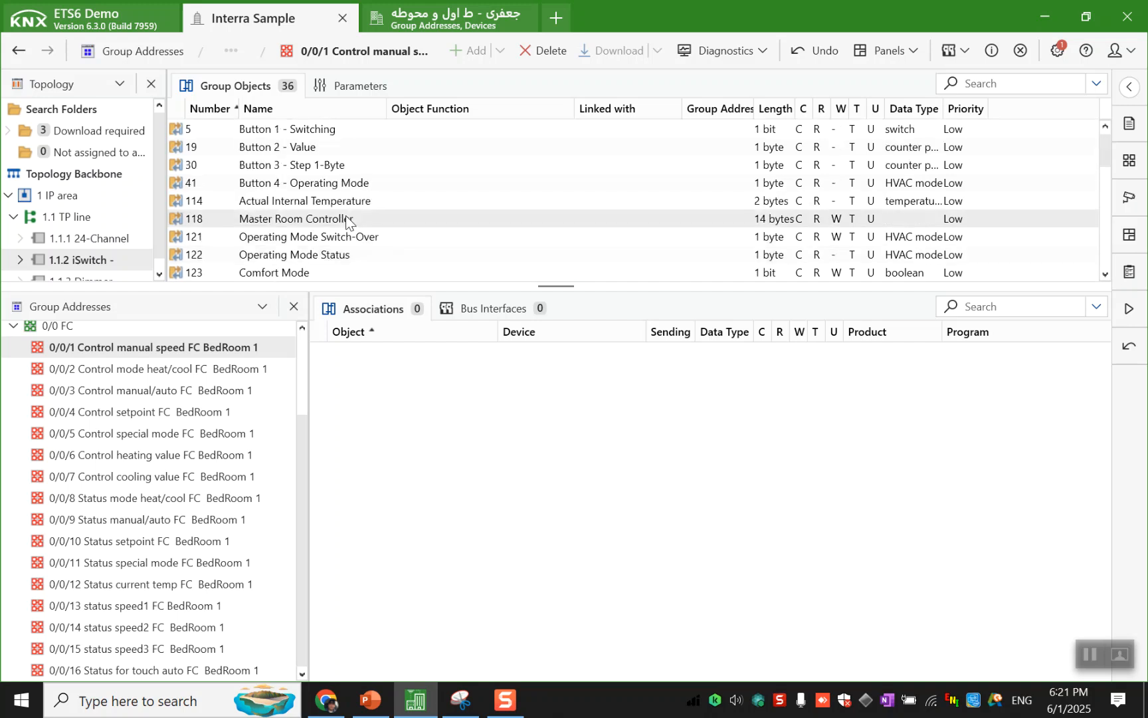
click(359, 165)
drag(360, 164, 403, 384)
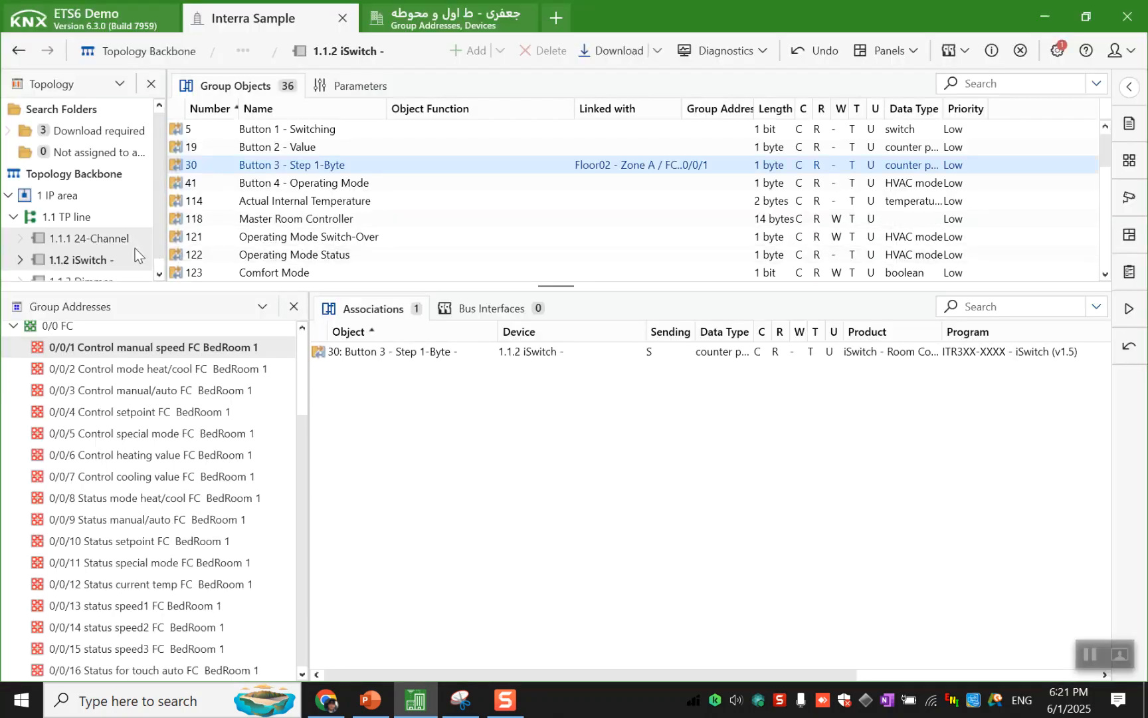
- Link the 24-Channel's Man. Fan Level Value for Out1+2+3+4 and the iSwitch's Button 2 - Value to group address 0/0/1
click(105, 239)
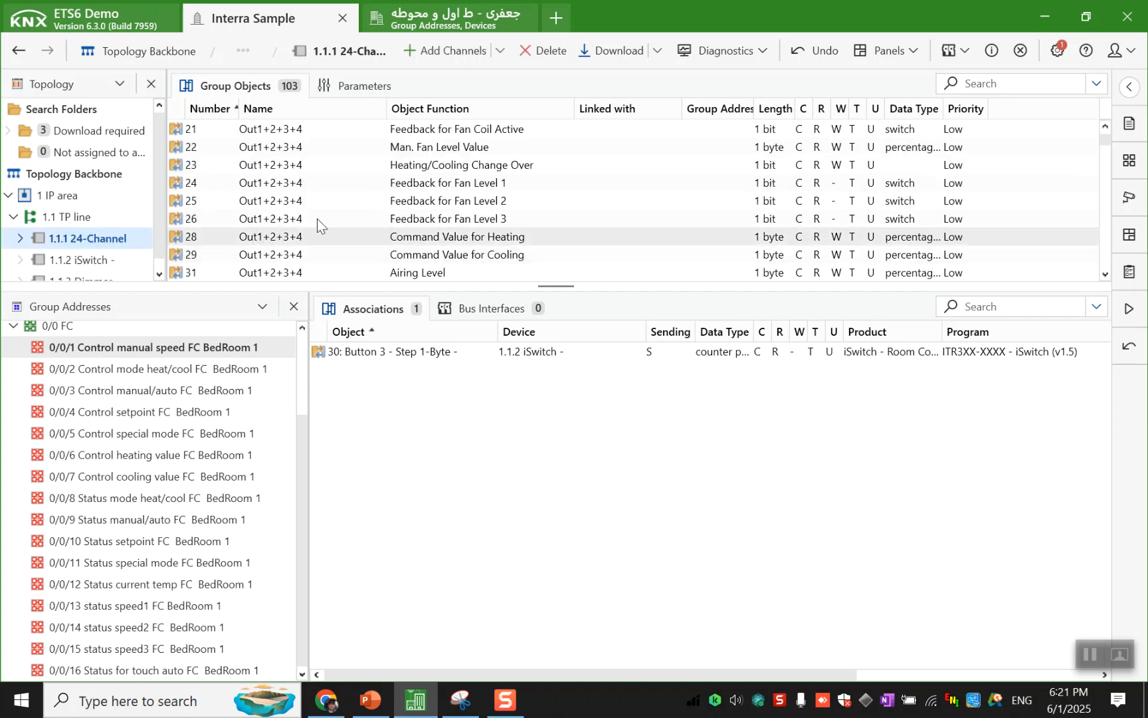
drag(439, 147, 418, 383)
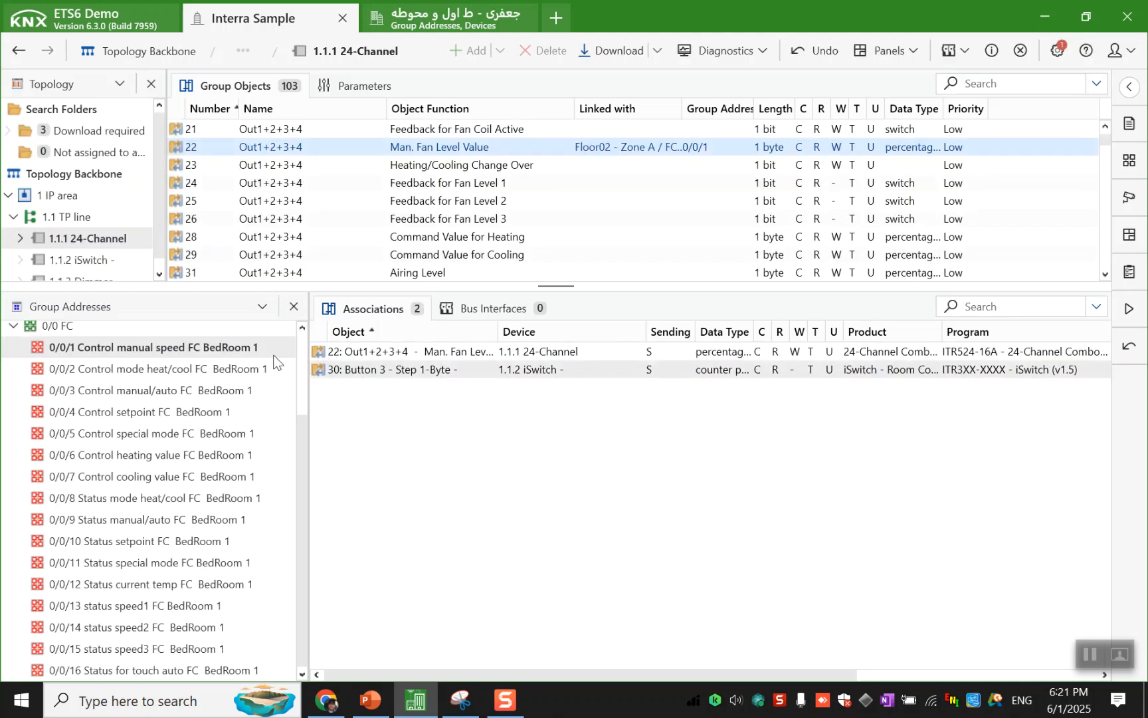
click(95, 262)
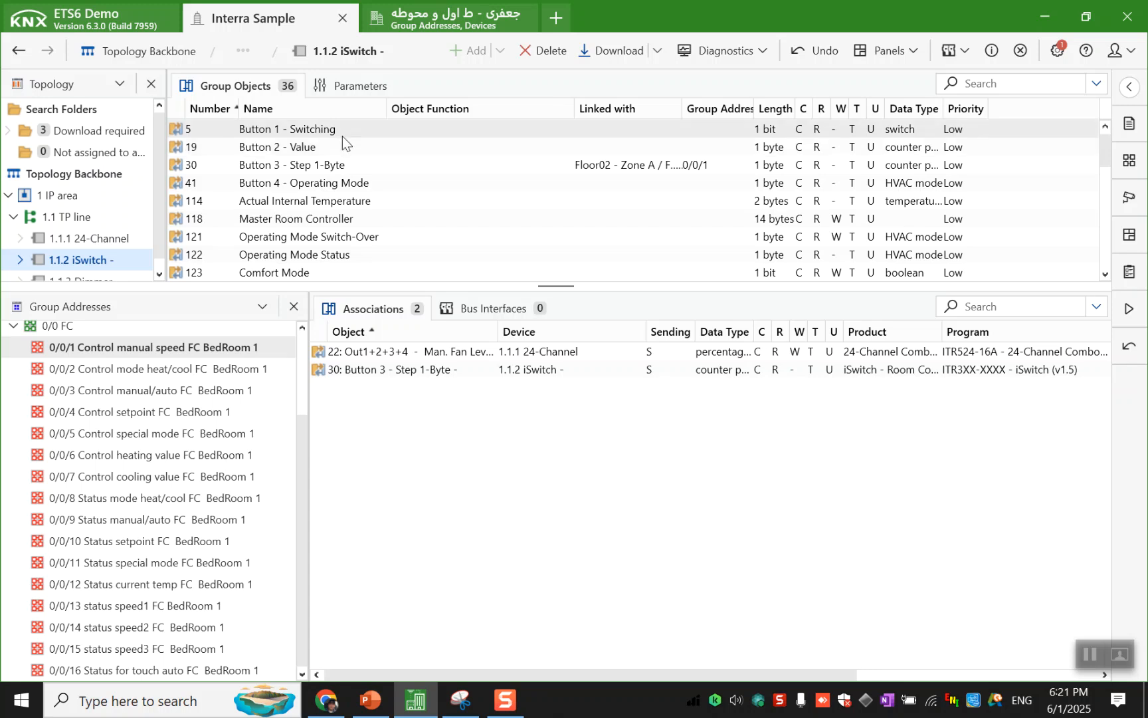
click(343, 144)
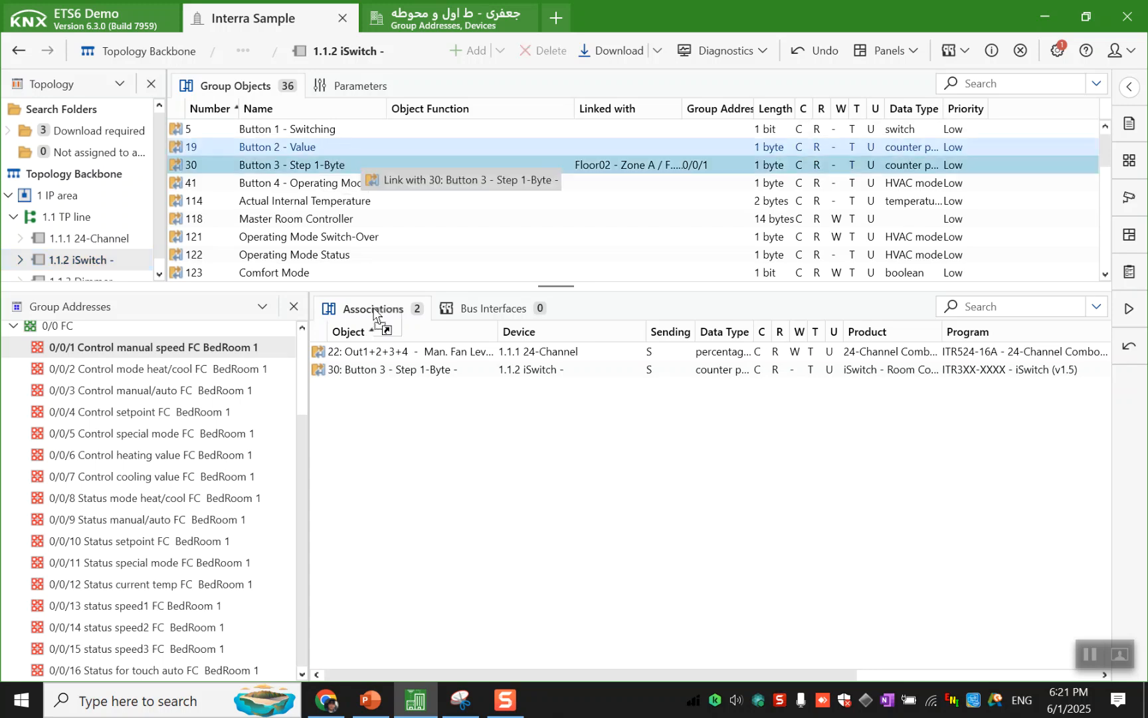
drag(343, 145, 405, 429)
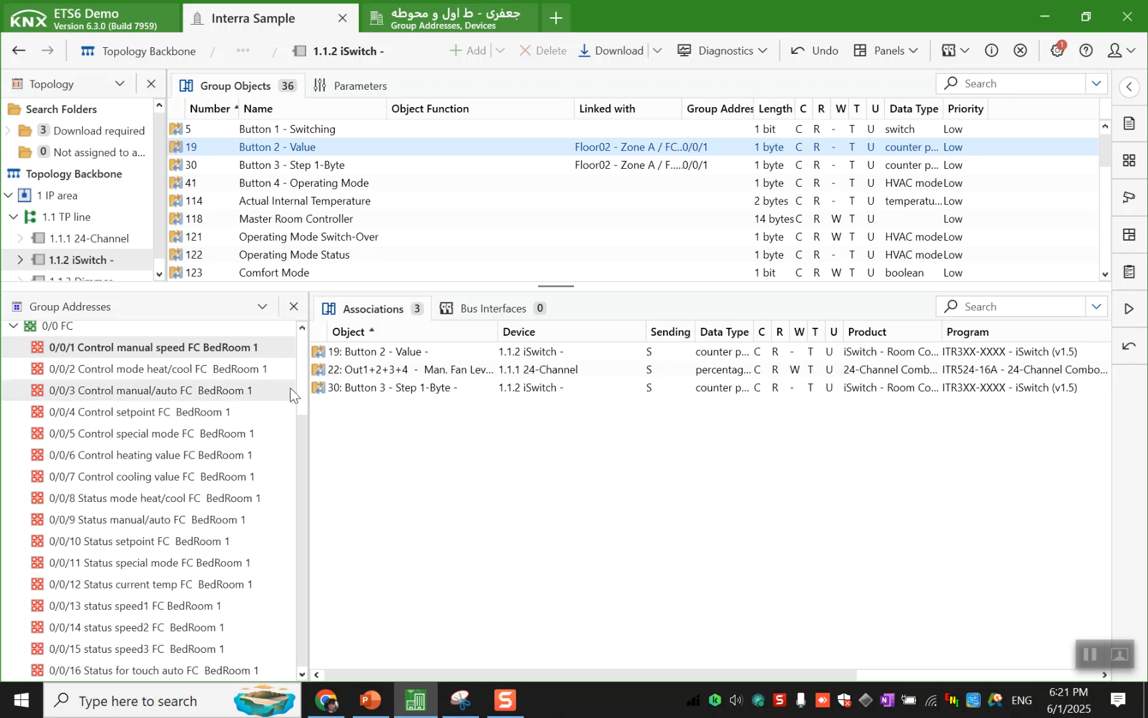
- Link the iSwitch's Heating/Cooling Change-Over object to group address 0/0/2 Control mode heat/cool FC BedRoom 1
click(275, 376)
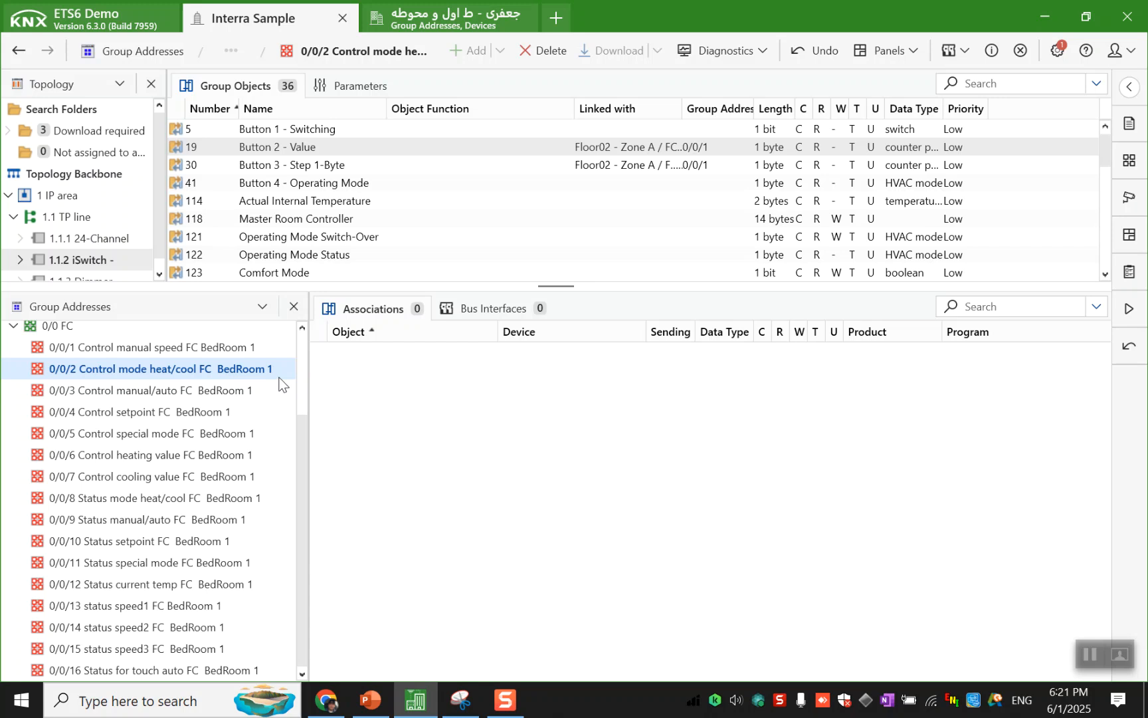
scroll(288, 230, down, 3)
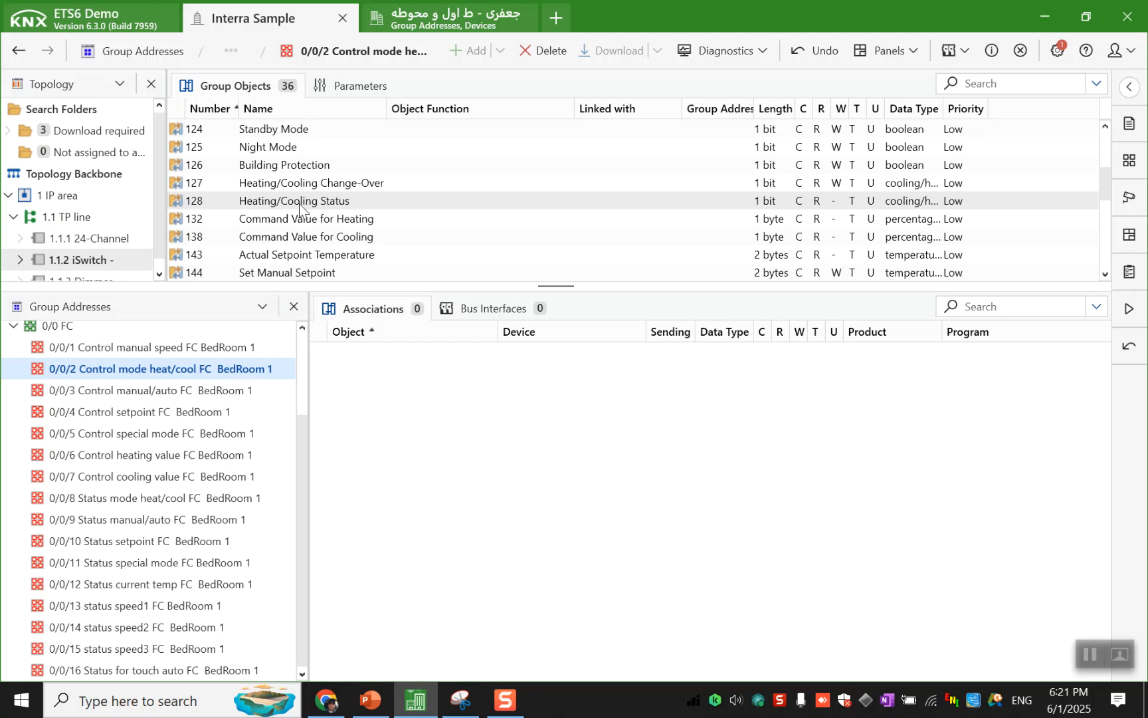
click(304, 190)
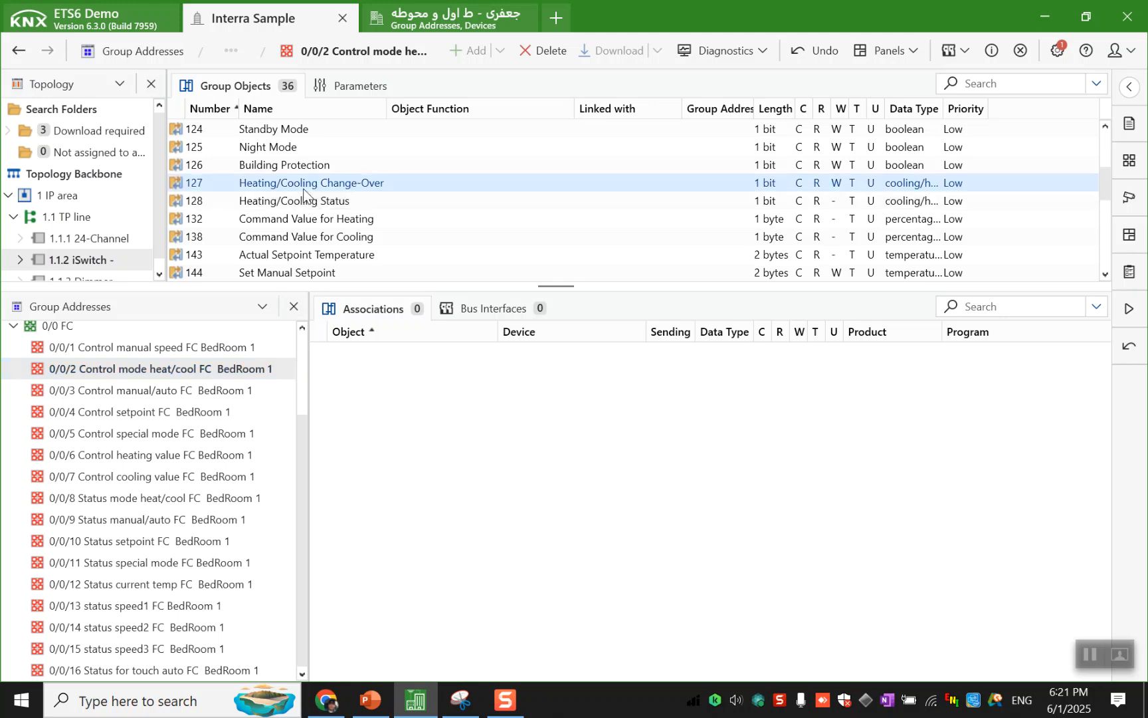
drag(304, 190, 362, 380)
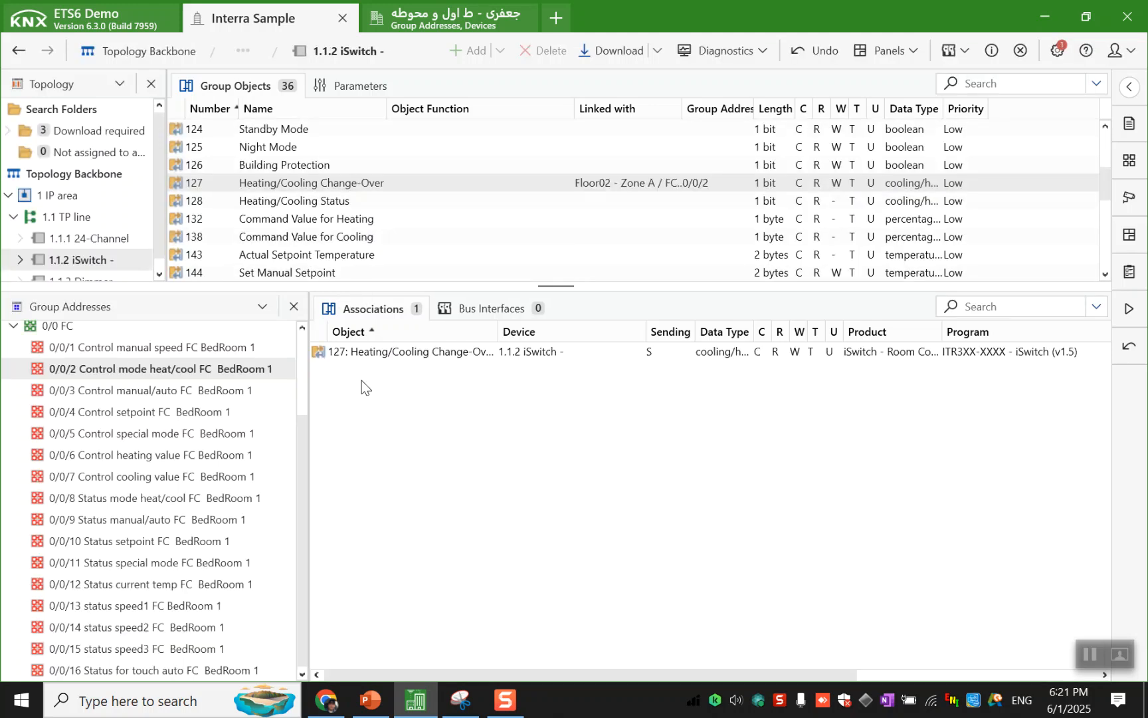
- Link the 24-Channel's Heating/Cooling Change Over object for Out1+2+3+4 to group address 0/0/2
scroll(130, 263, down, 1)
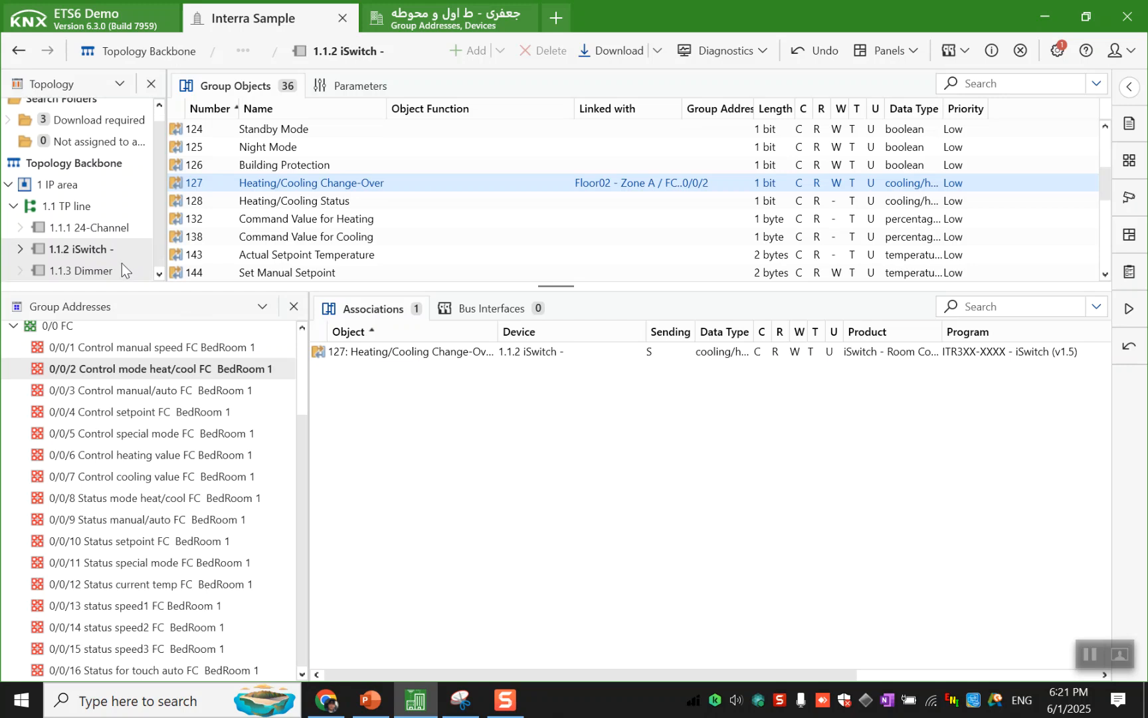
click(126, 227)
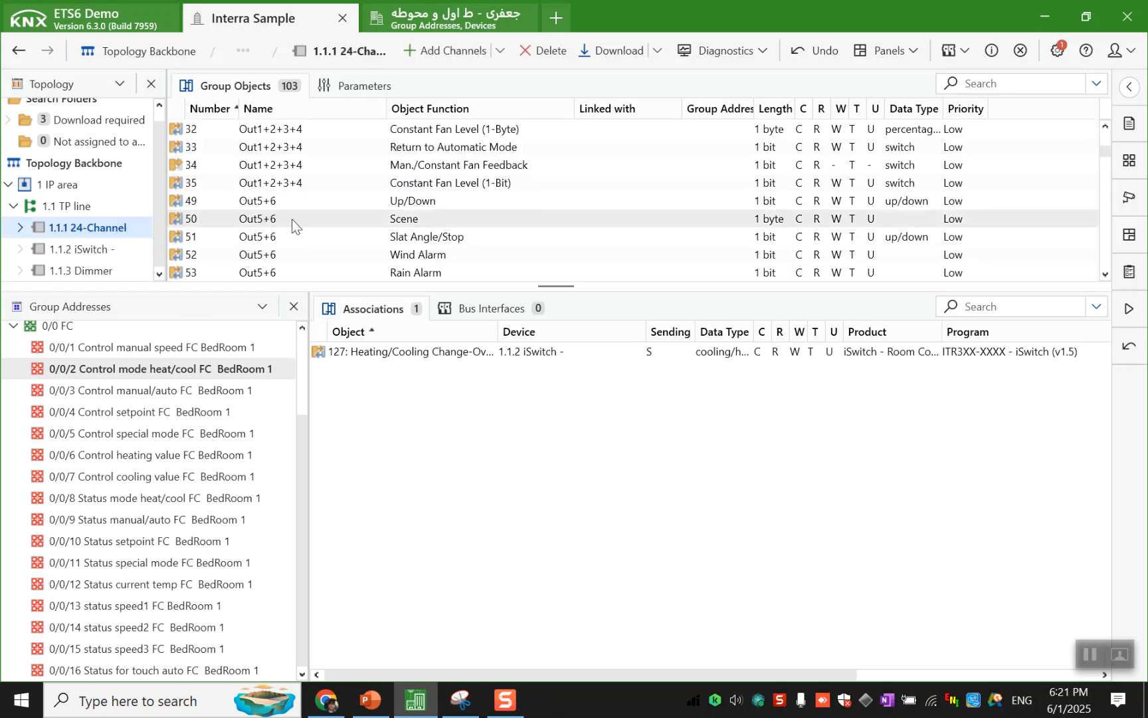
scroll(326, 213, up, 3)
drag(434, 168, 424, 388)
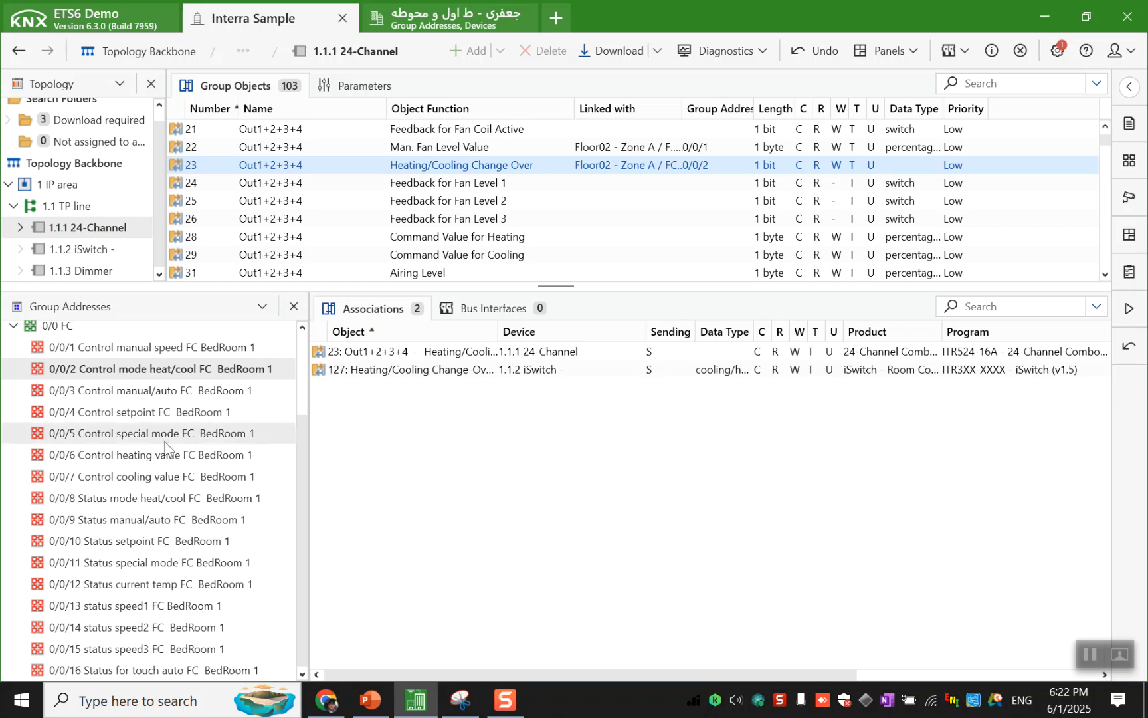
- Link the 24-Channel's Return to Automatic Mode object for Out1+2+3+4 and the iSwitch's Button 1 - Switching to group address 0/0/3 Control manual/auto
click(185, 393)
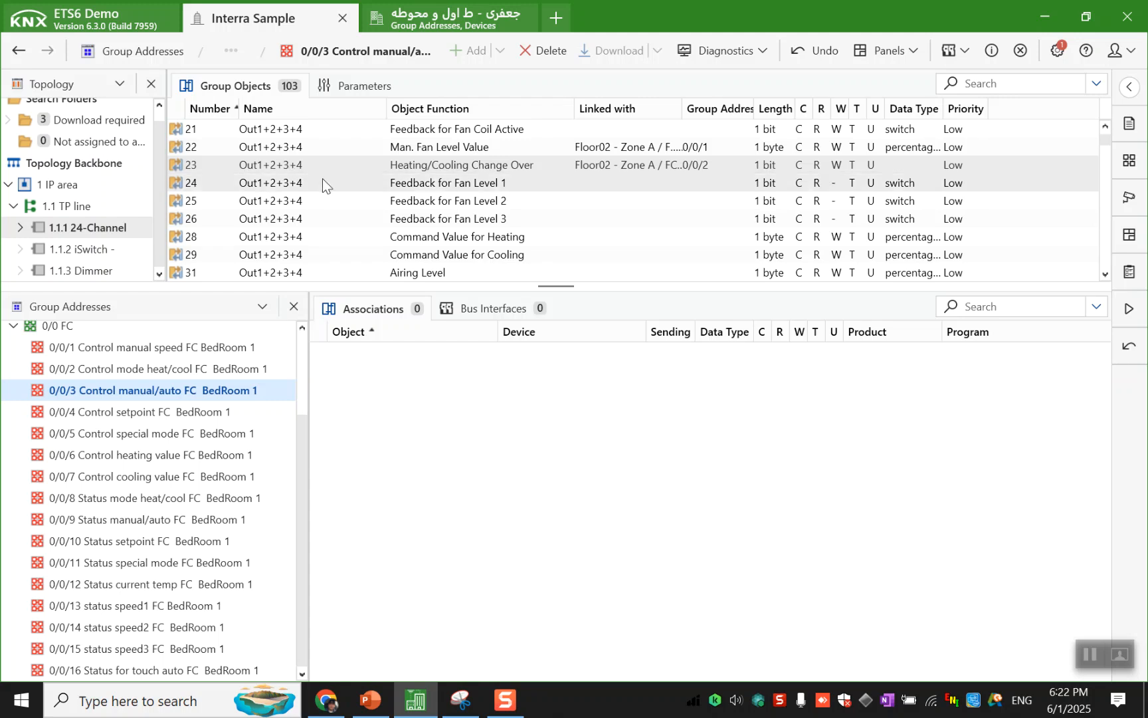
scroll(323, 178, down, 2)
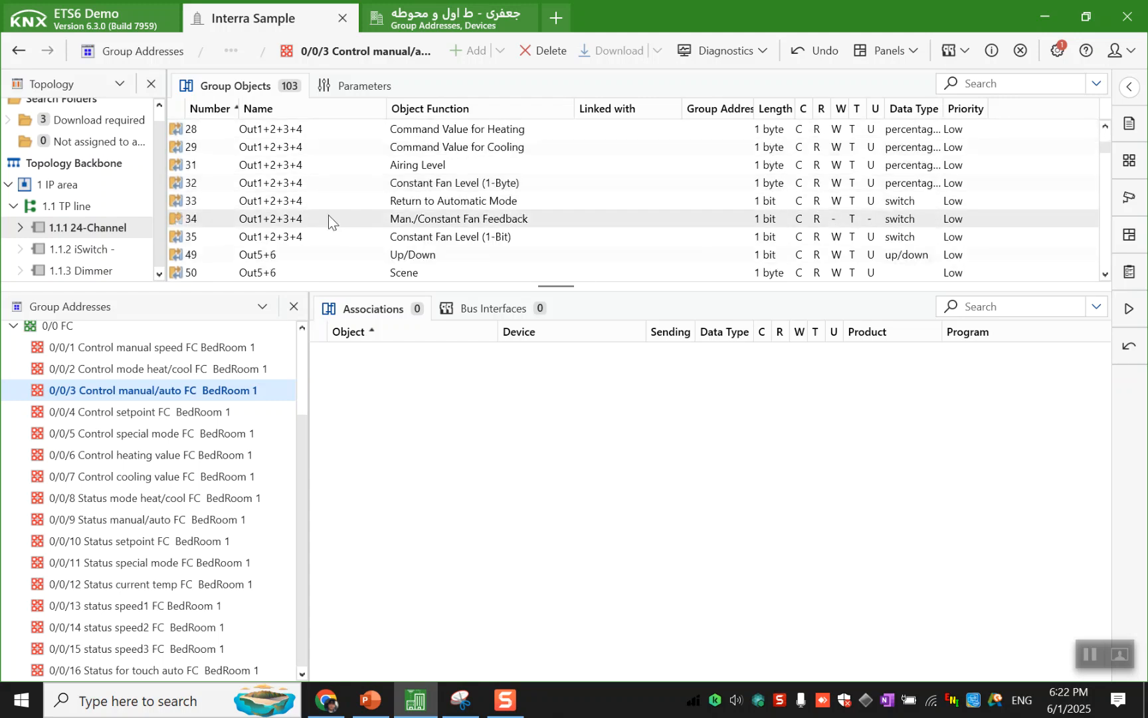
drag(337, 204, 359, 430)
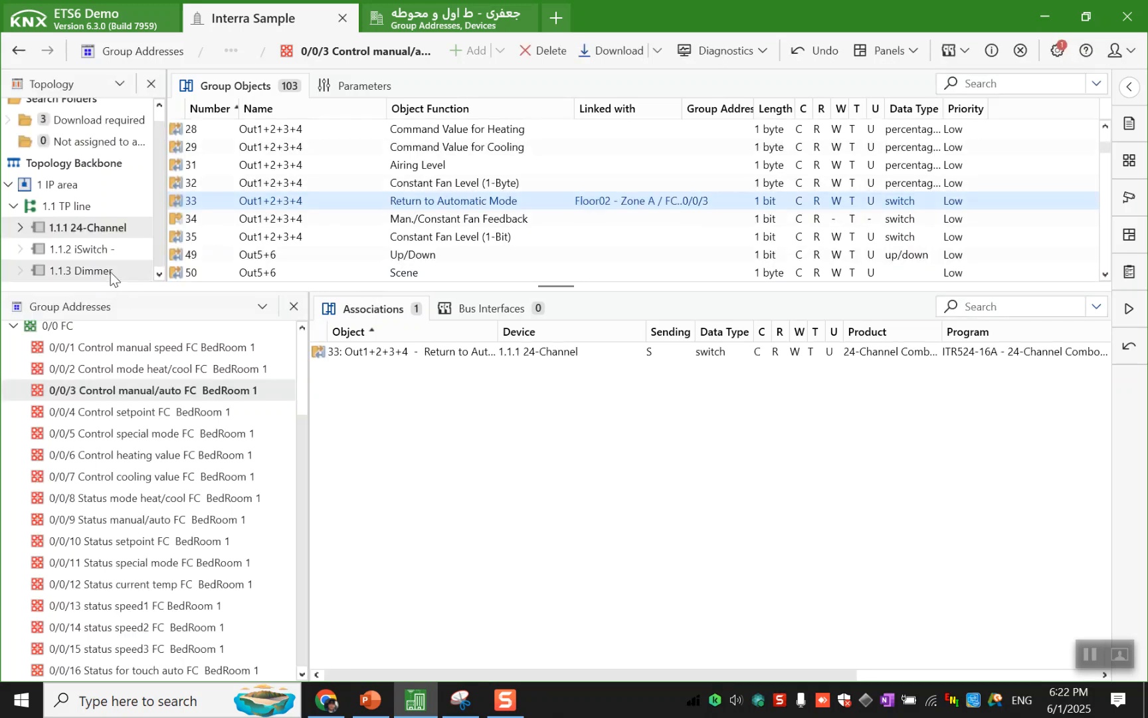
click(112, 249)
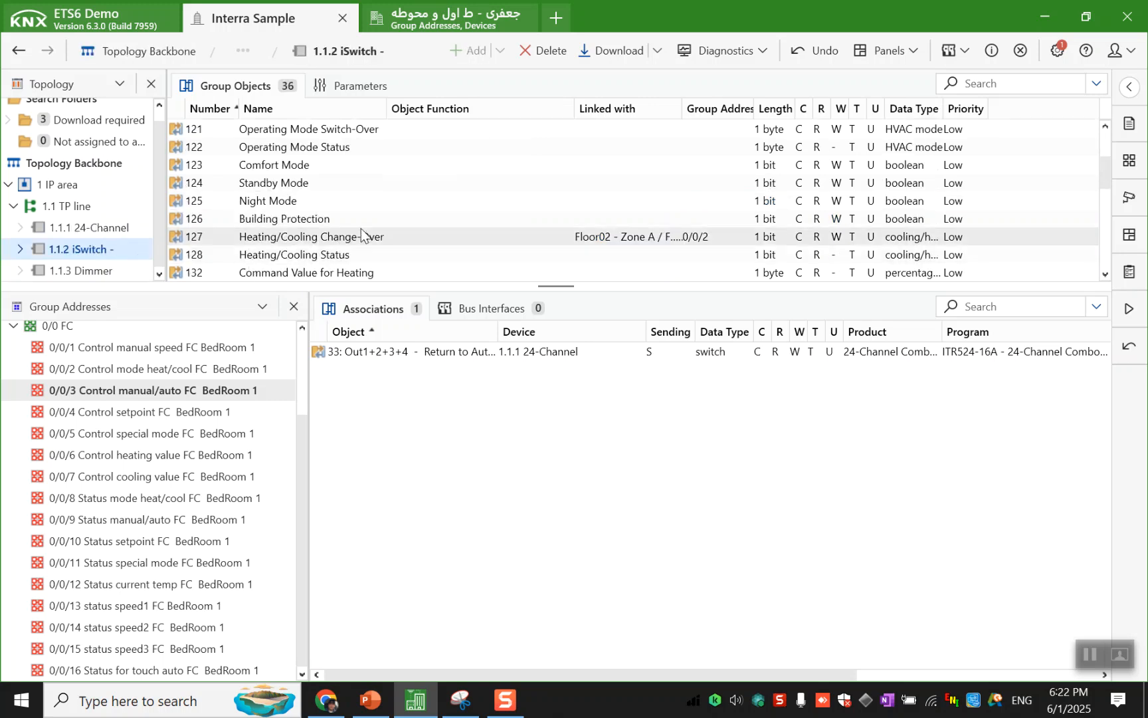
scroll(366, 222, up, 2)
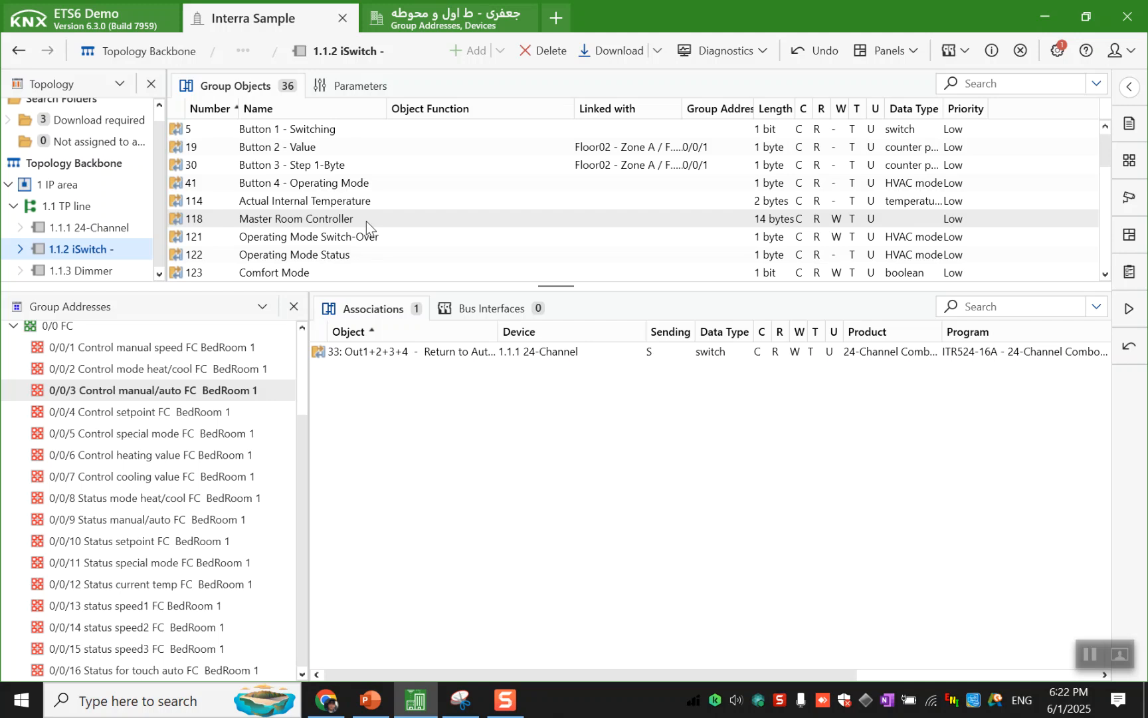
drag(359, 125, 364, 443)
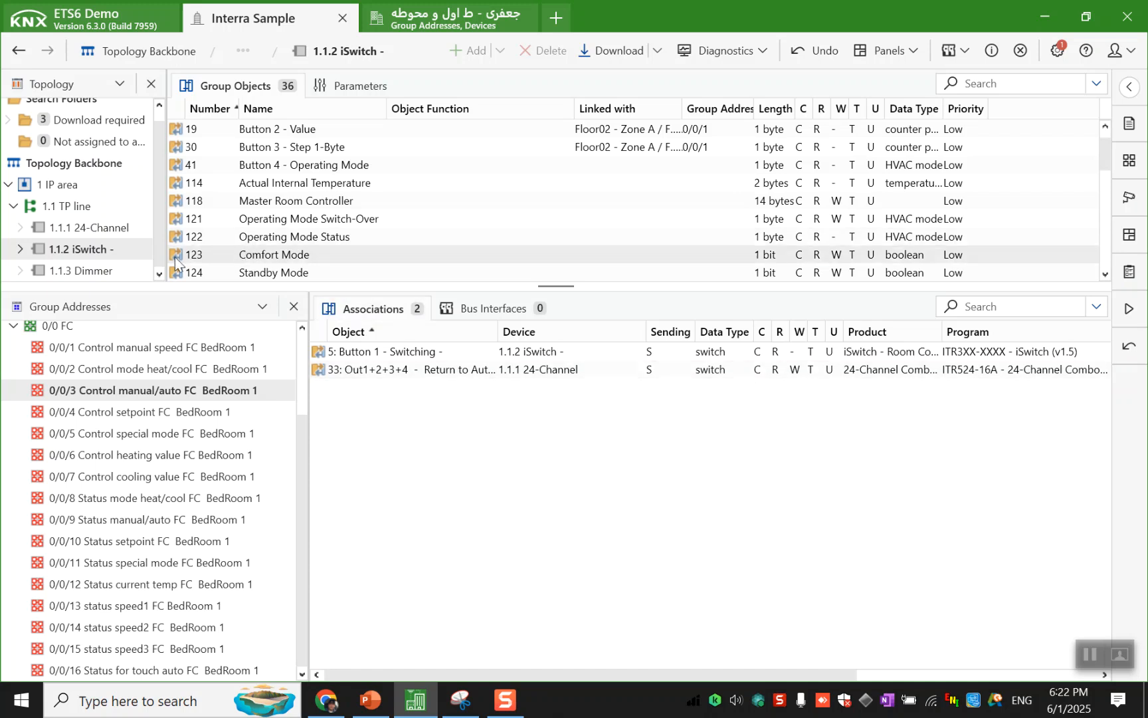
- Enlarge the group object list and link the iSwitch's Set Manual Setpoint object to group address 0/0/4 Control setpoint FC BedRoom 1
click(192, 413)
scroll(297, 217, up, 1)
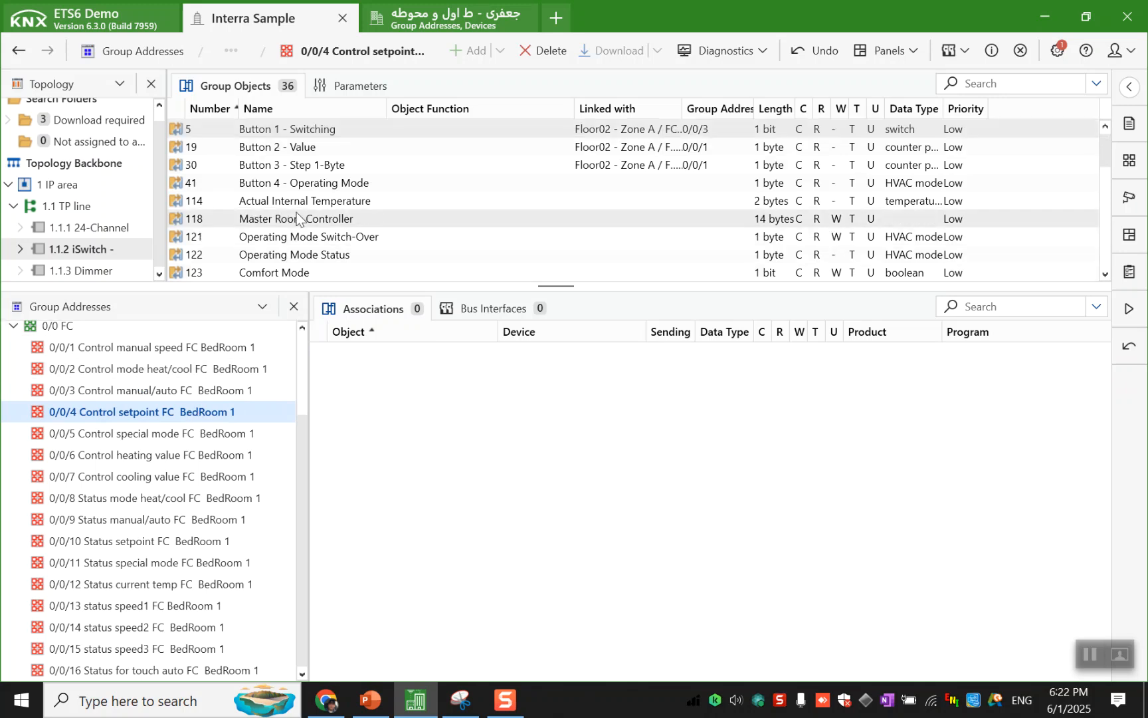
scroll(297, 217, down, 8)
scroll(297, 218, up, 1)
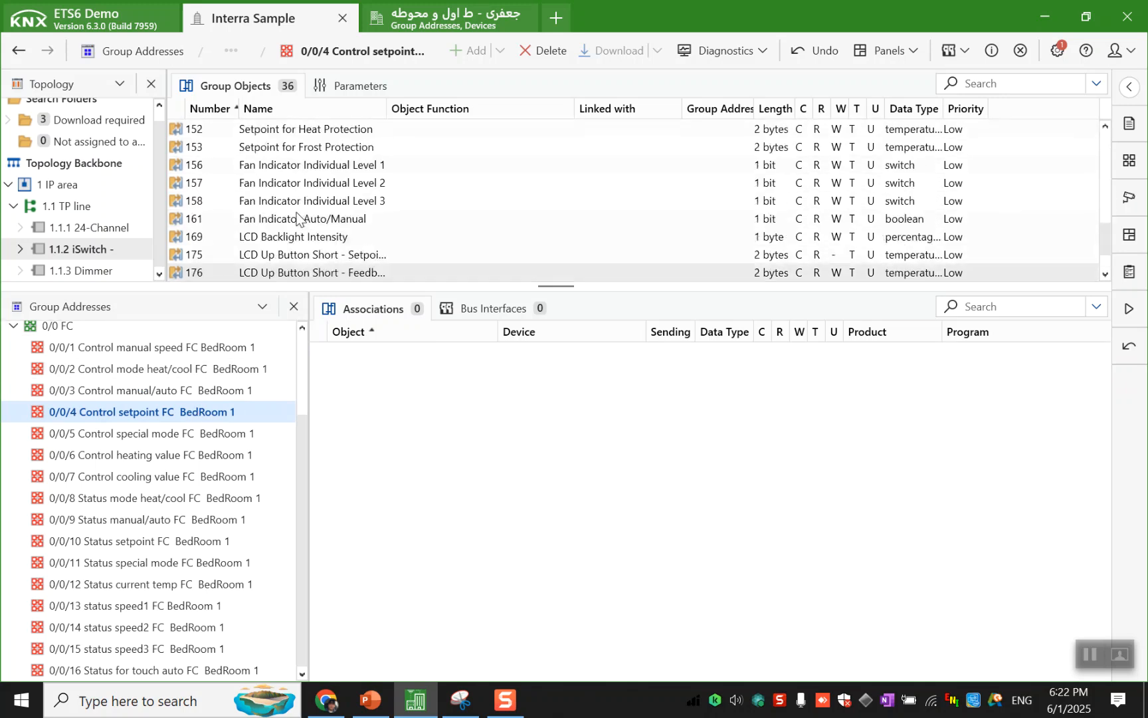
scroll(298, 217, up, 1)
drag(488, 342, 451, 419)
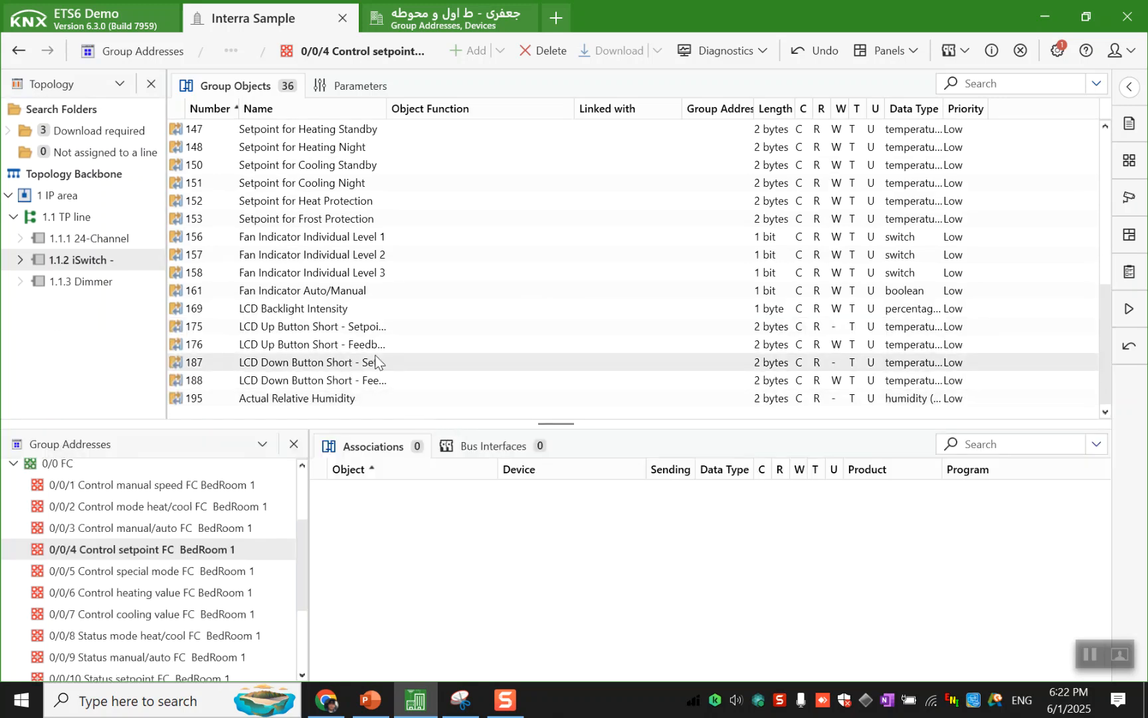
scroll(376, 366, up, 5)
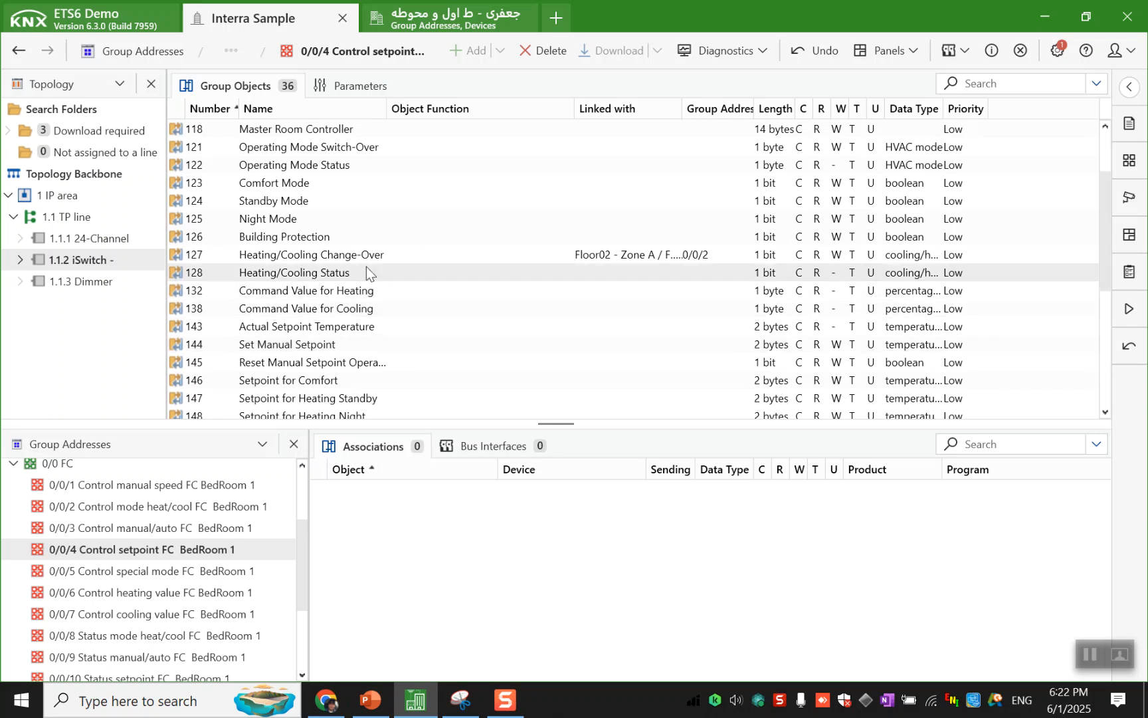
drag(365, 342, 423, 515)
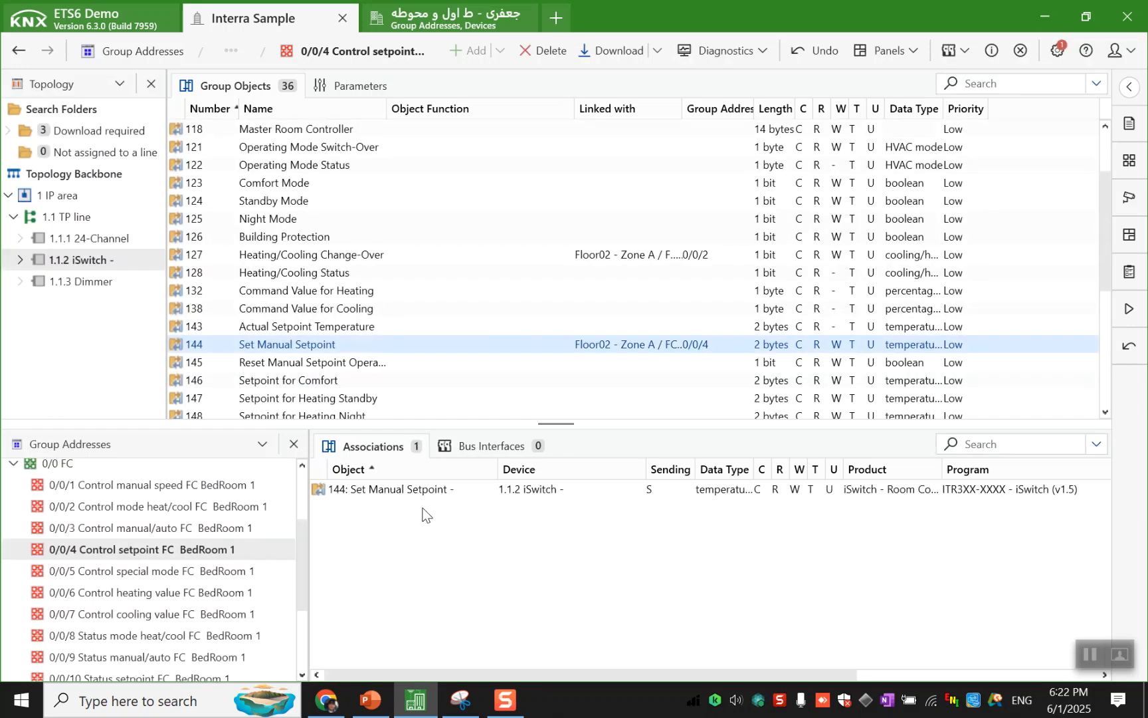
- Link the iSwitch's LCD Up Button Short and LCD Down Button Short setpoint objects, 175 and 187, together to group address 0/0/4
scroll(394, 385, down, 5)
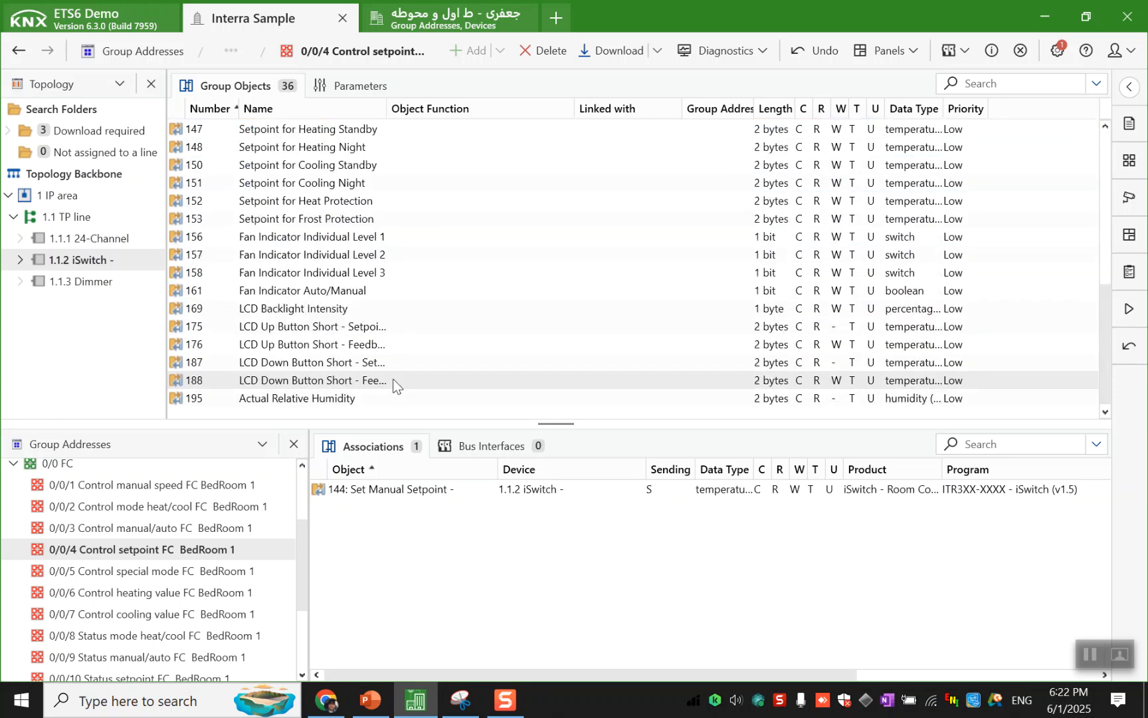
click(384, 332)
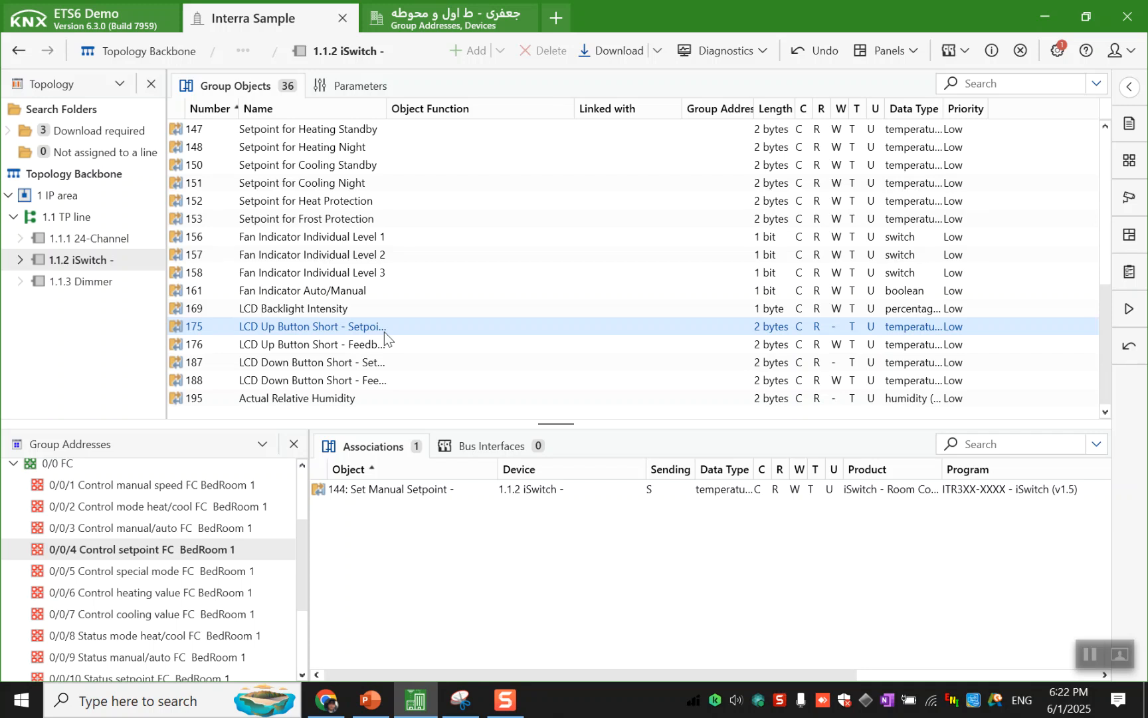
ctrl+click(372, 365)
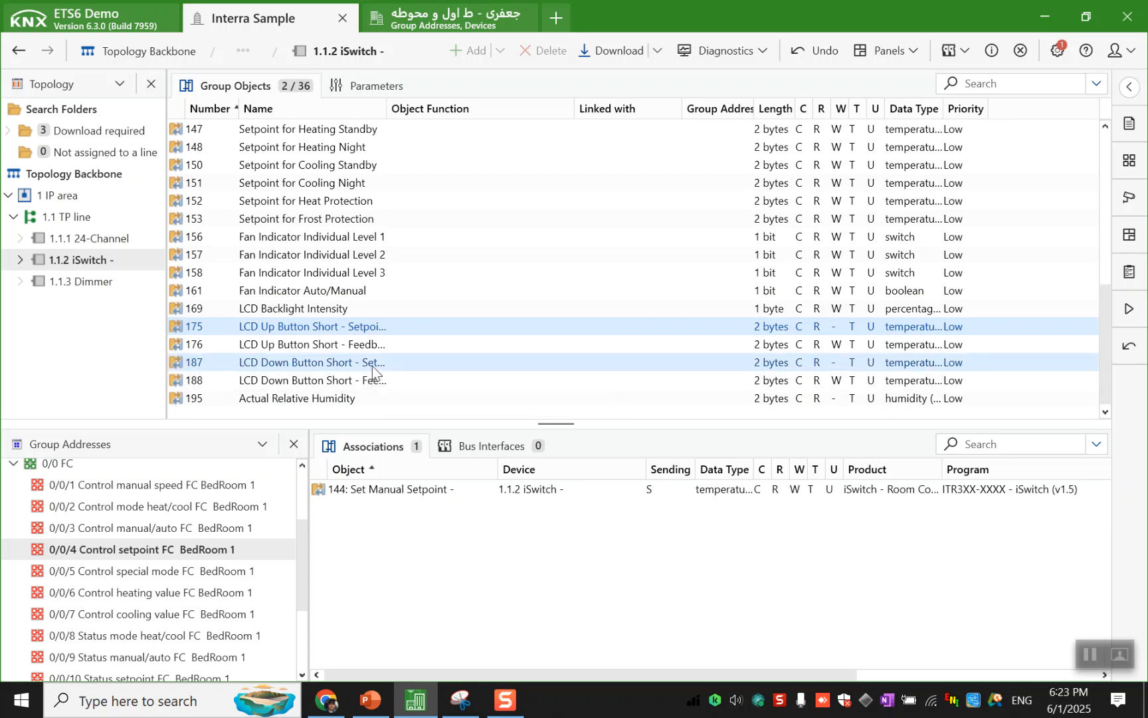
drag(372, 365, 405, 515)
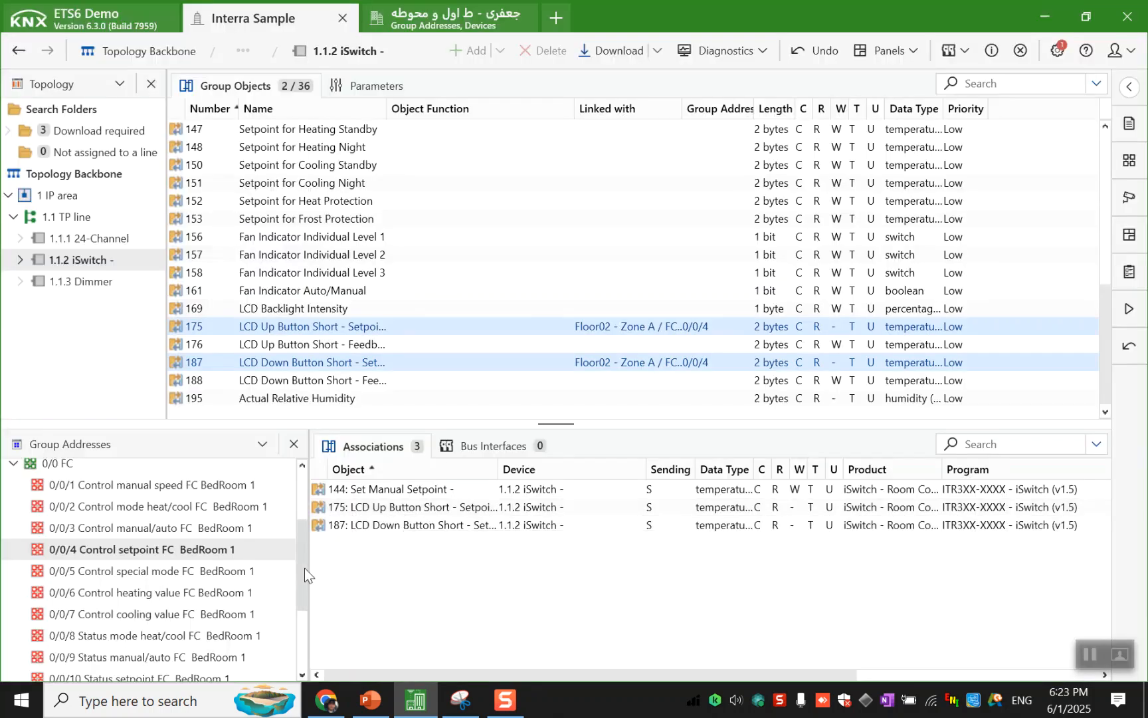
- Link the iSwitch's Operating Mode Switch-Over and Button 4 - Operating Mode objects to group address 0/0/5 Control special mode FC BedRoom 1
click(284, 572)
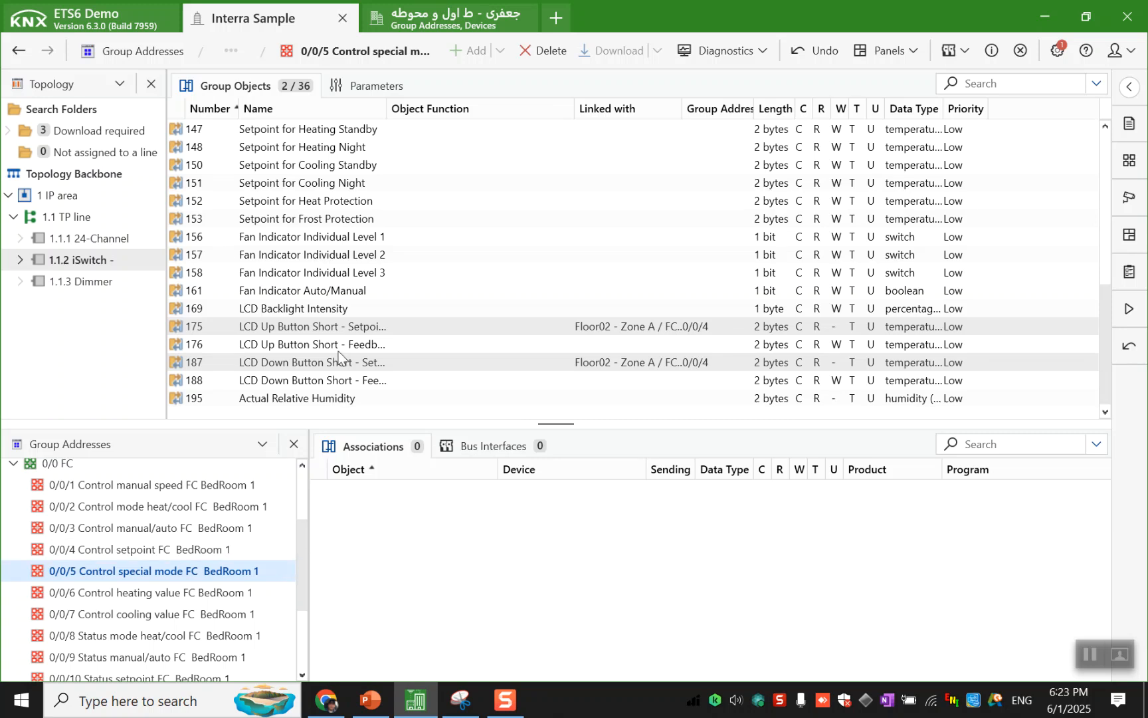
scroll(357, 265, up, 4)
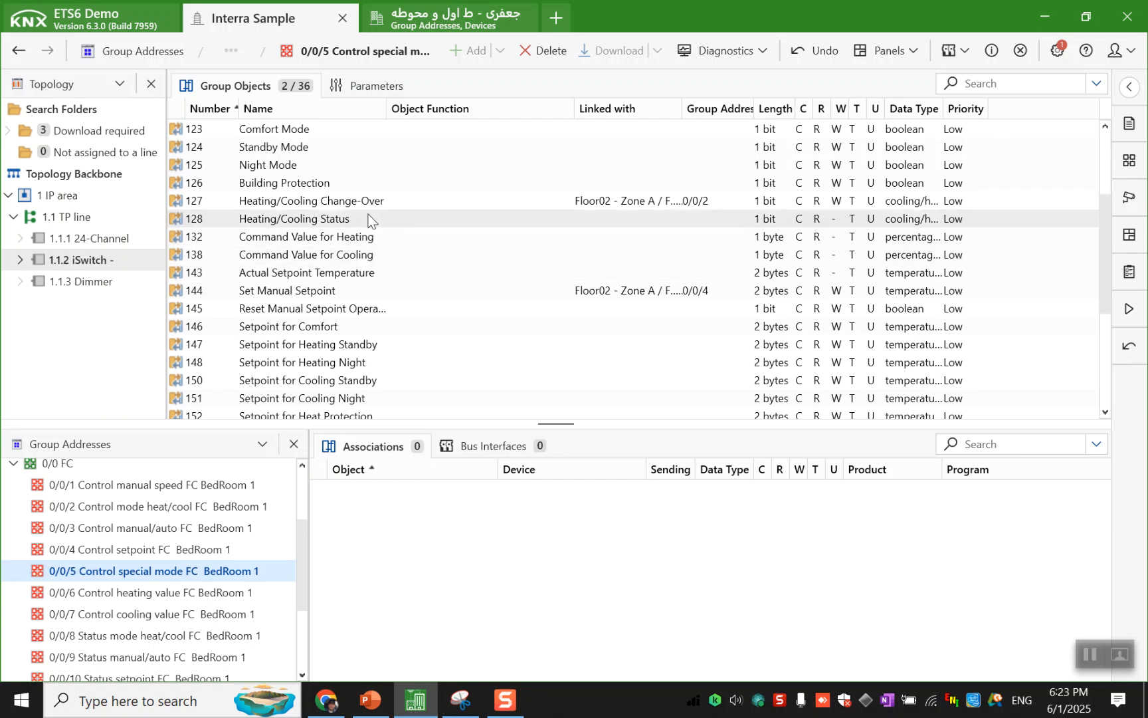
scroll(369, 215, up, 1)
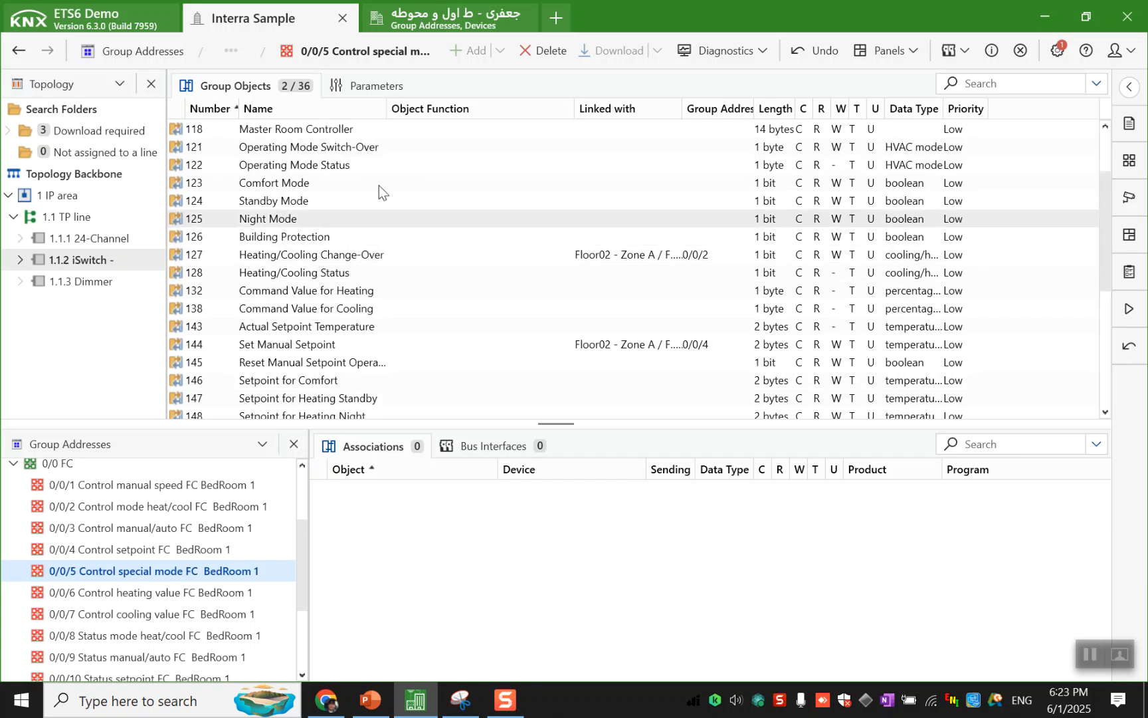
drag(380, 153, 366, 507)
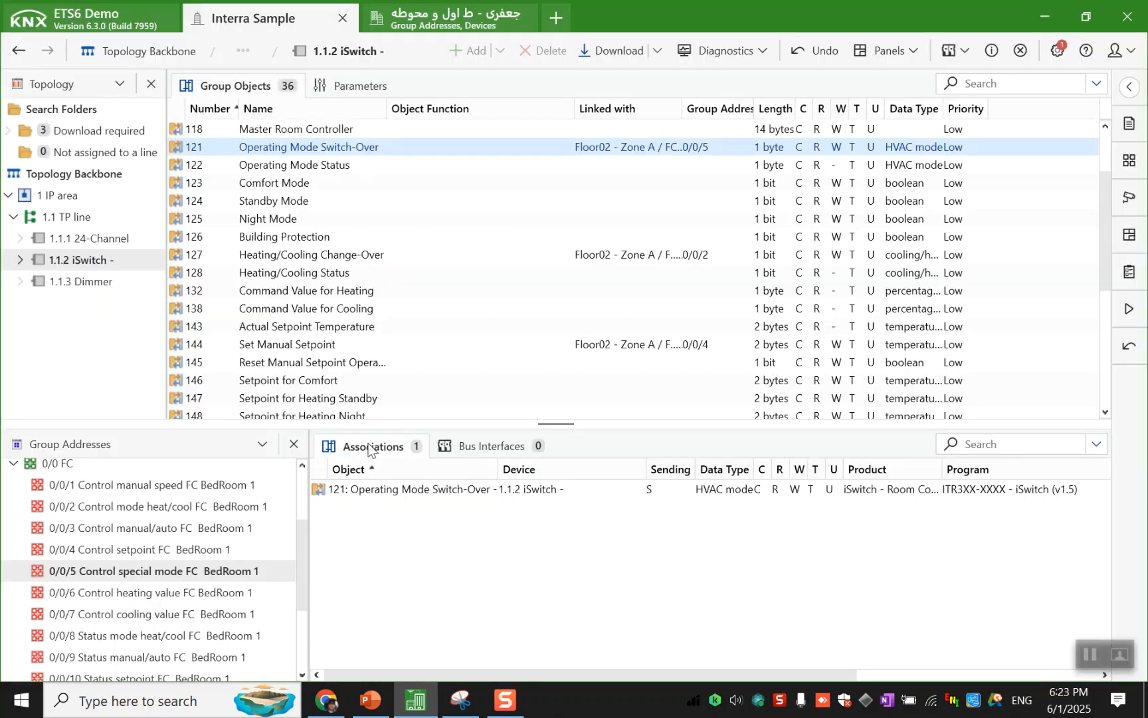
scroll(312, 226, up, 2)
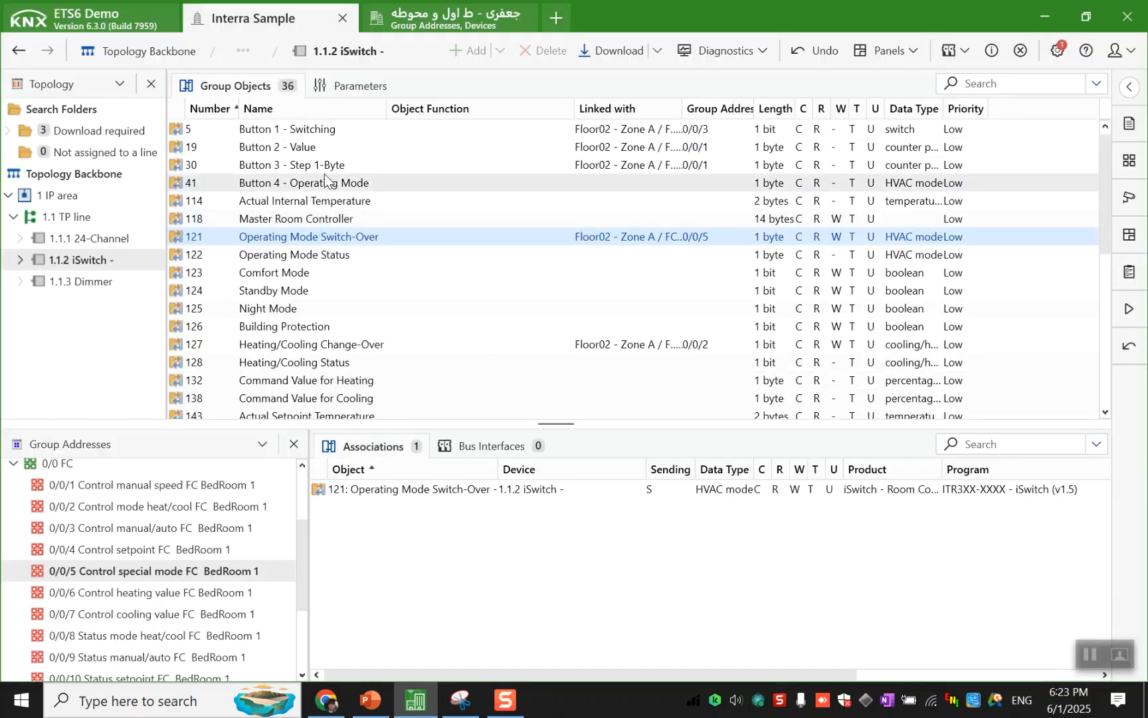
drag(326, 180, 392, 531)
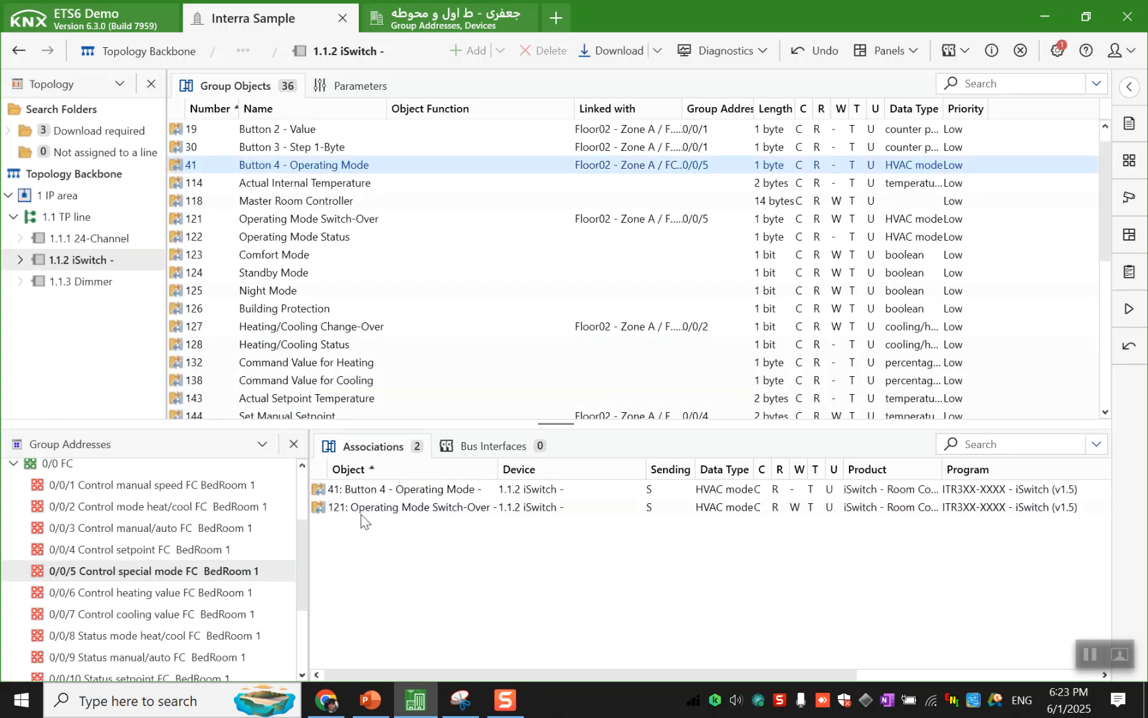
- Link the Command Value for Heating objects of the iSwitch and the 24-Channel's Out1+2+3+4 to group address 0/0/6 Control heating value FC BedRoom 1
click(226, 593)
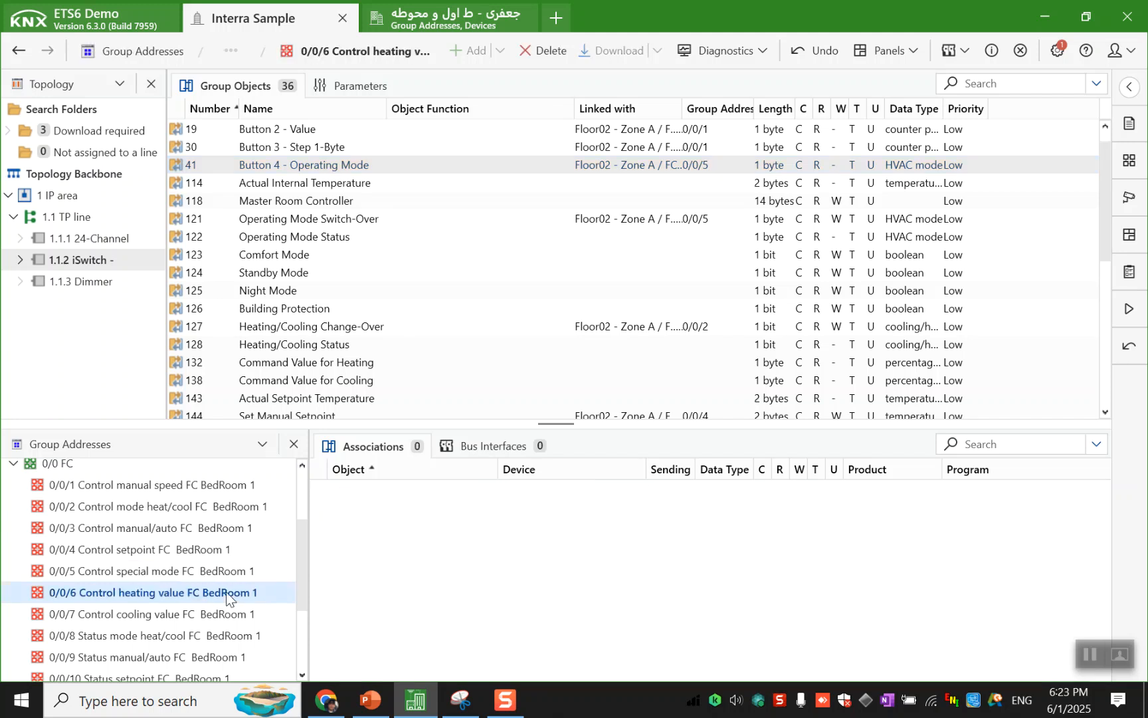
click(229, 613)
click(232, 592)
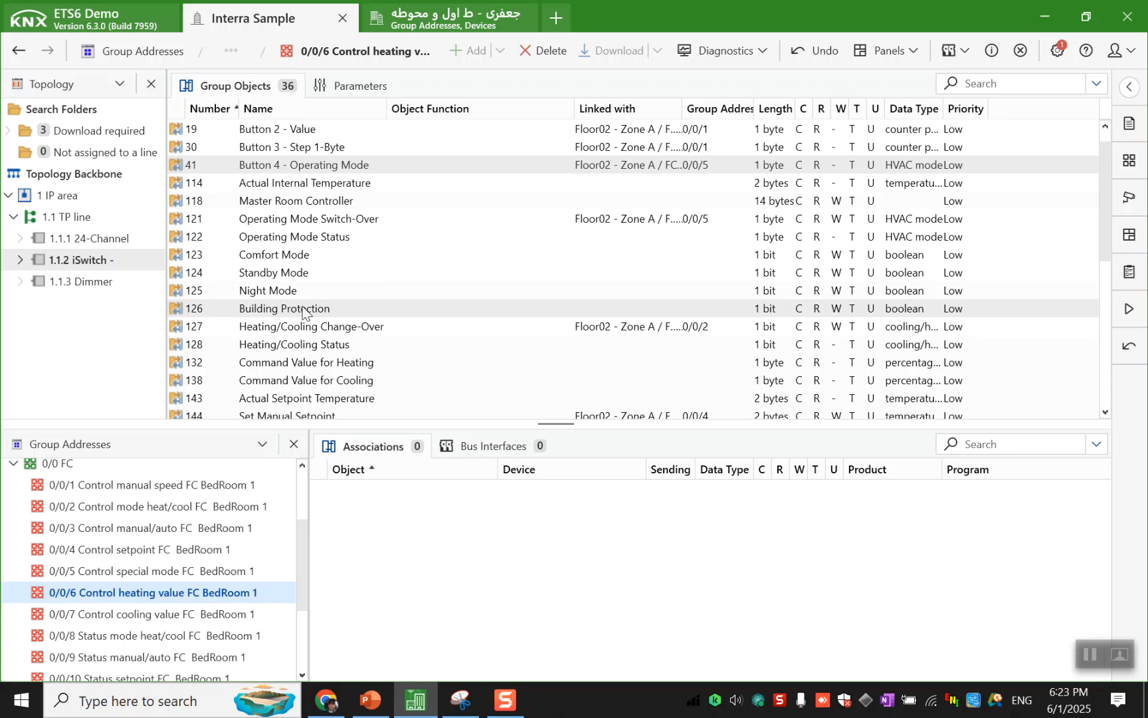
drag(297, 364, 362, 545)
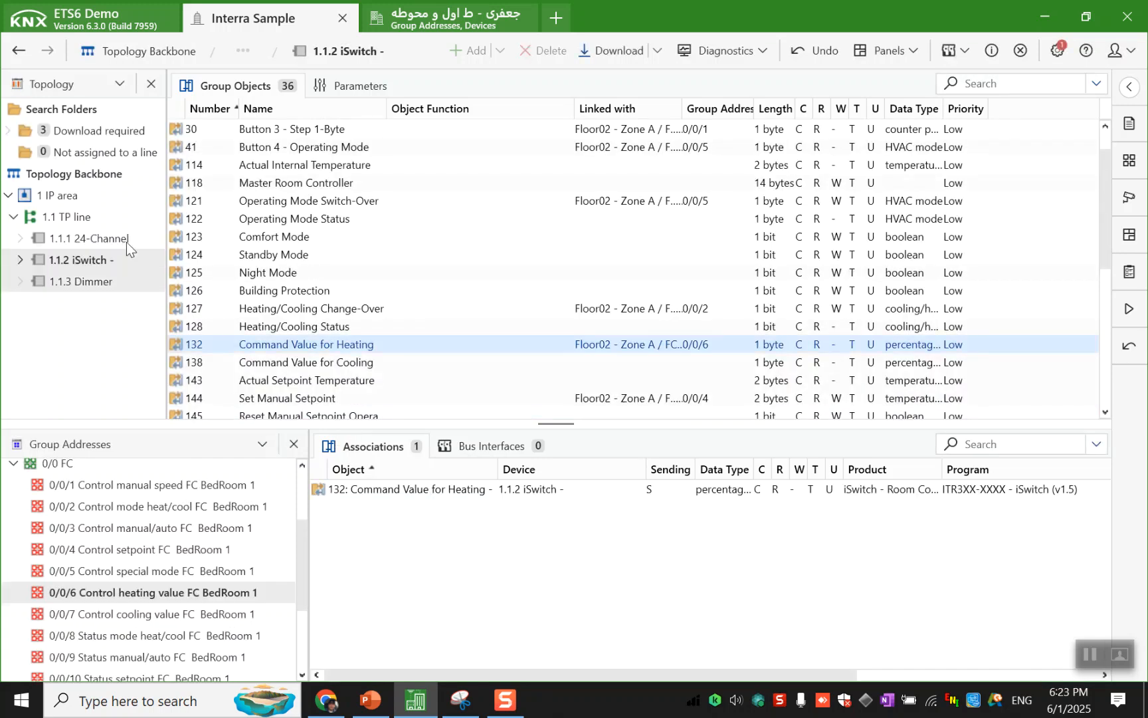
click(93, 238)
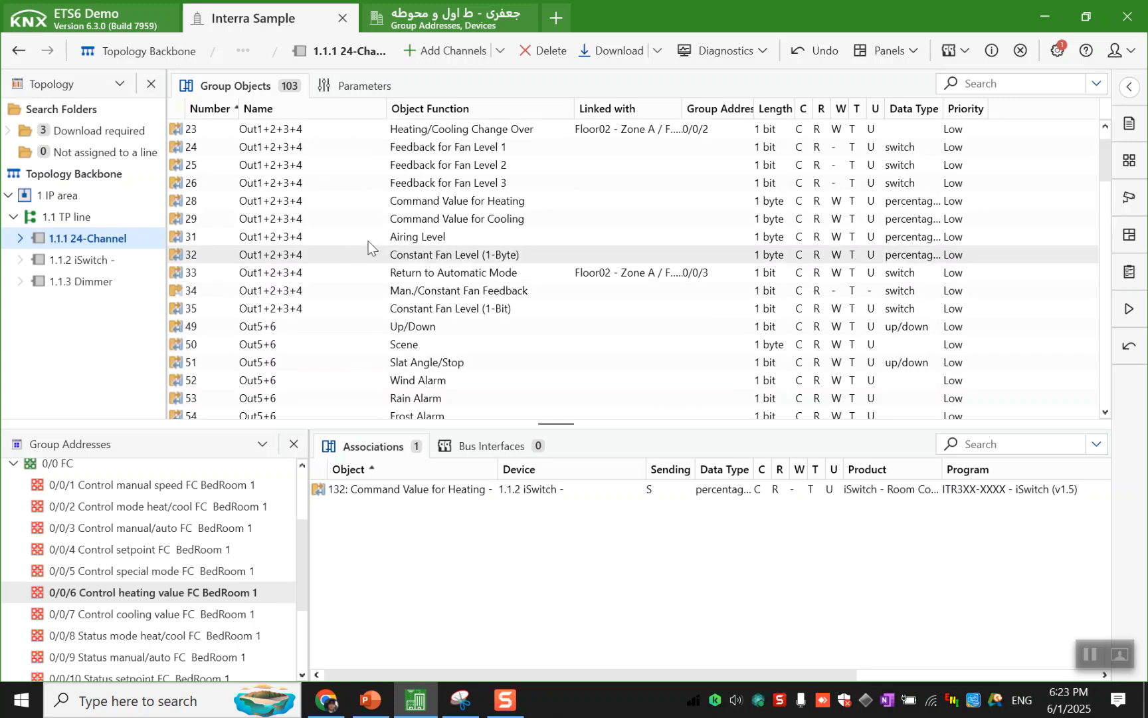
drag(362, 201, 353, 546)
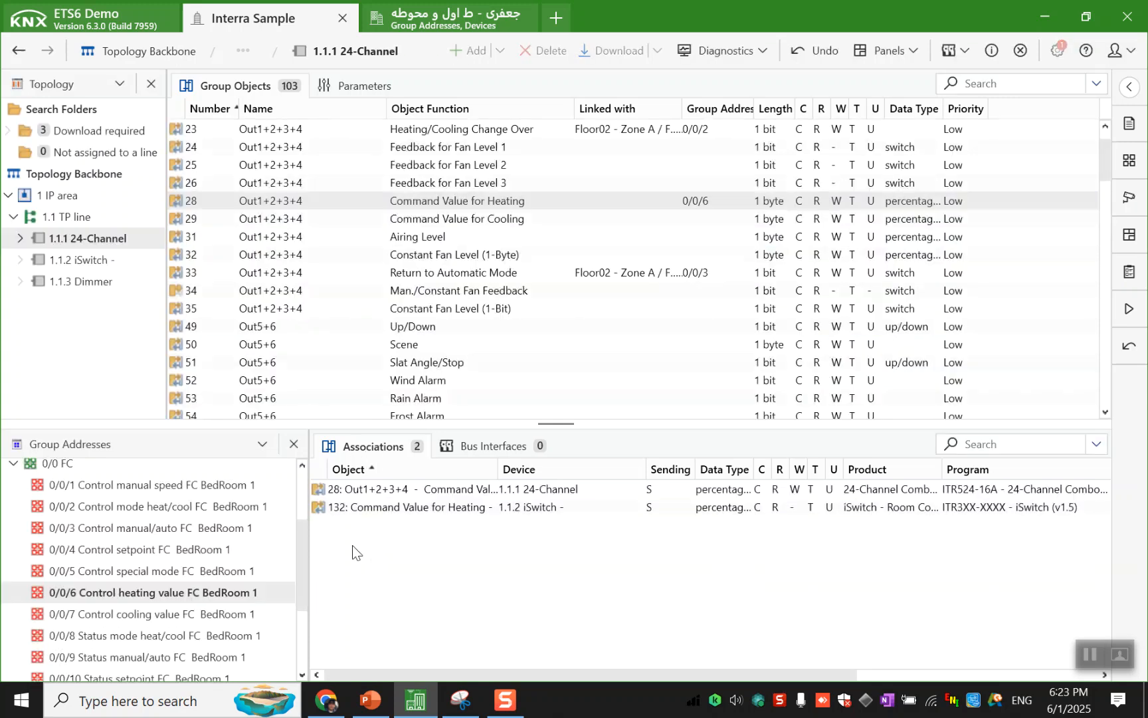
- Link both devices' Command Value for Cooling objects to group address 0/0/7 and the iSwitch's Heating/Cooling Status object to 0/0/8
click(249, 614)
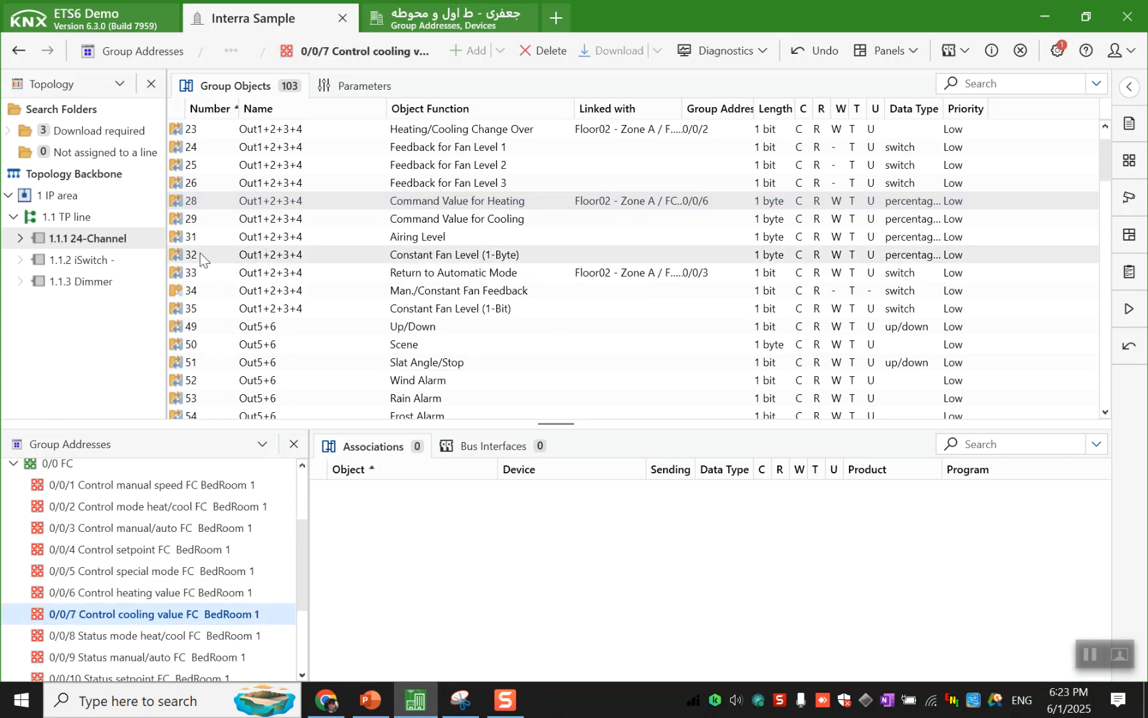
drag(394, 220, 364, 545)
click(106, 262)
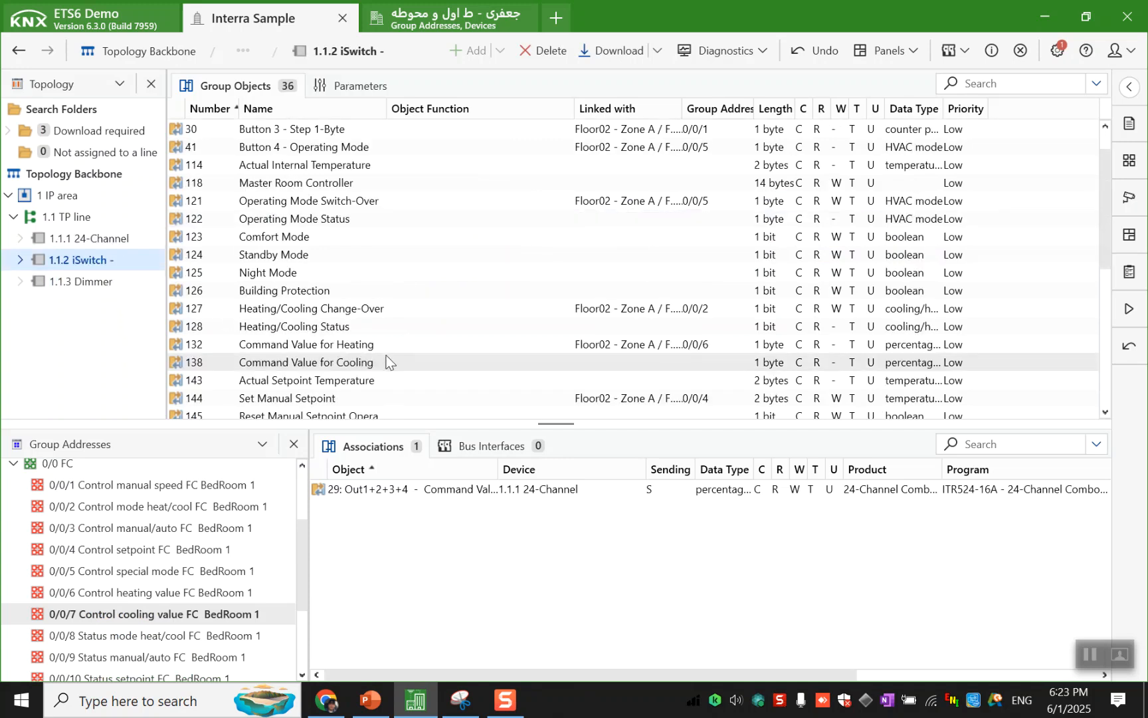
drag(388, 363, 384, 538)
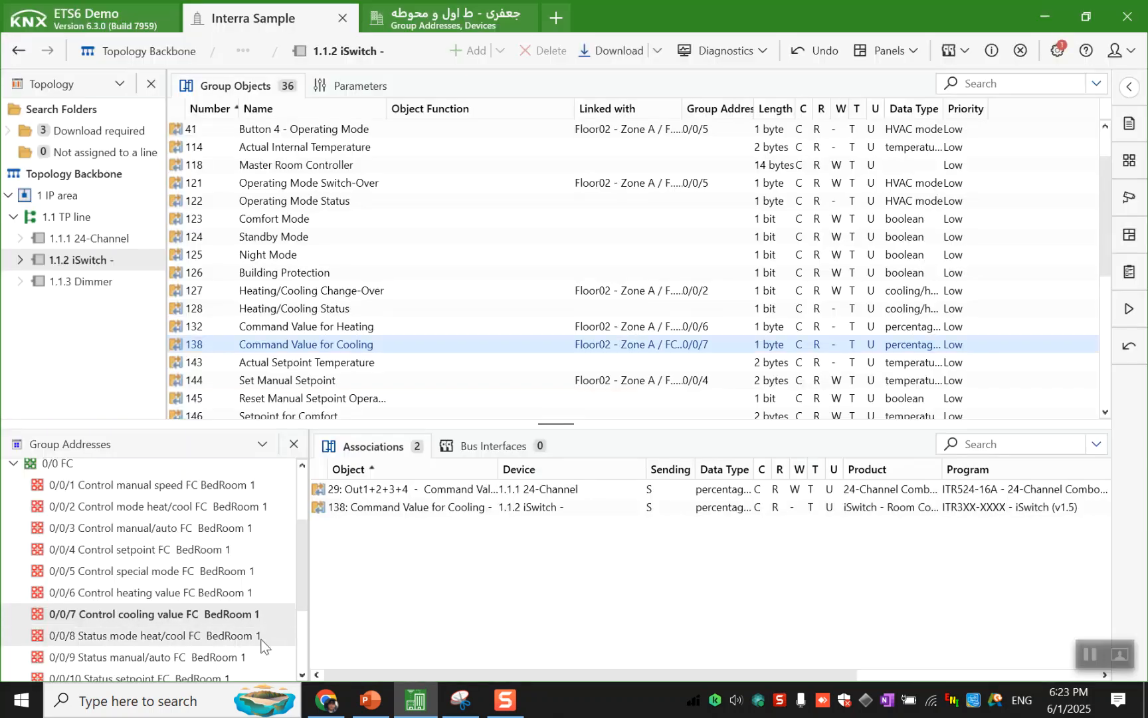
click(263, 638)
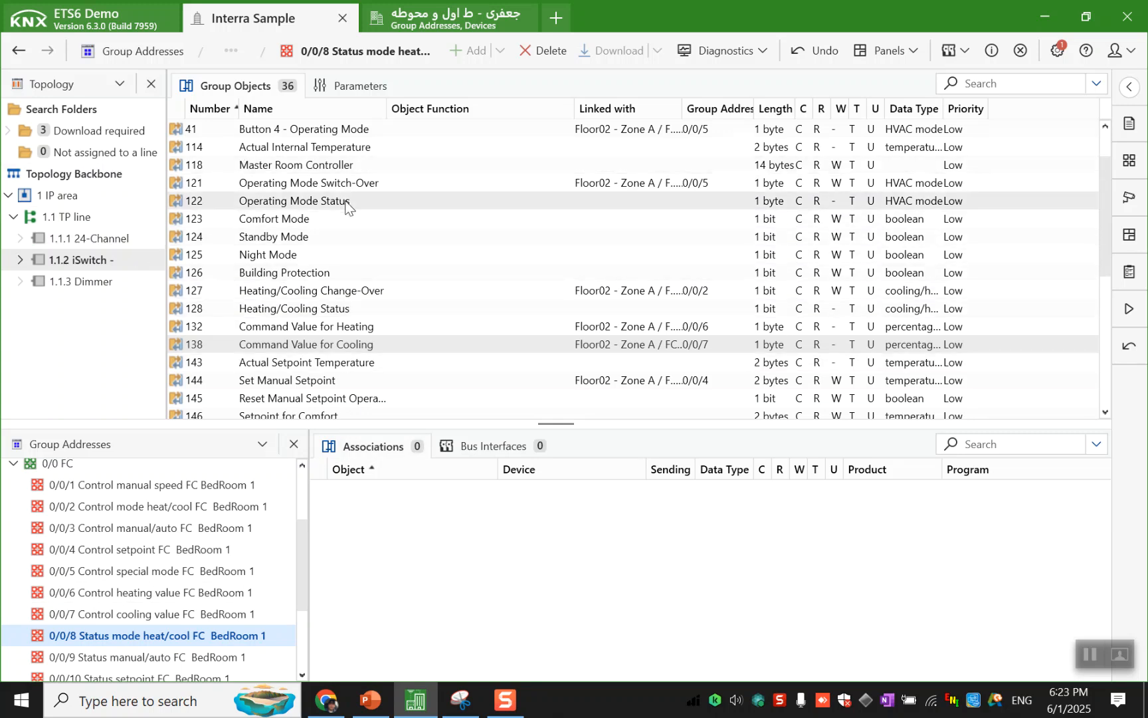
drag(339, 308, 338, 553)
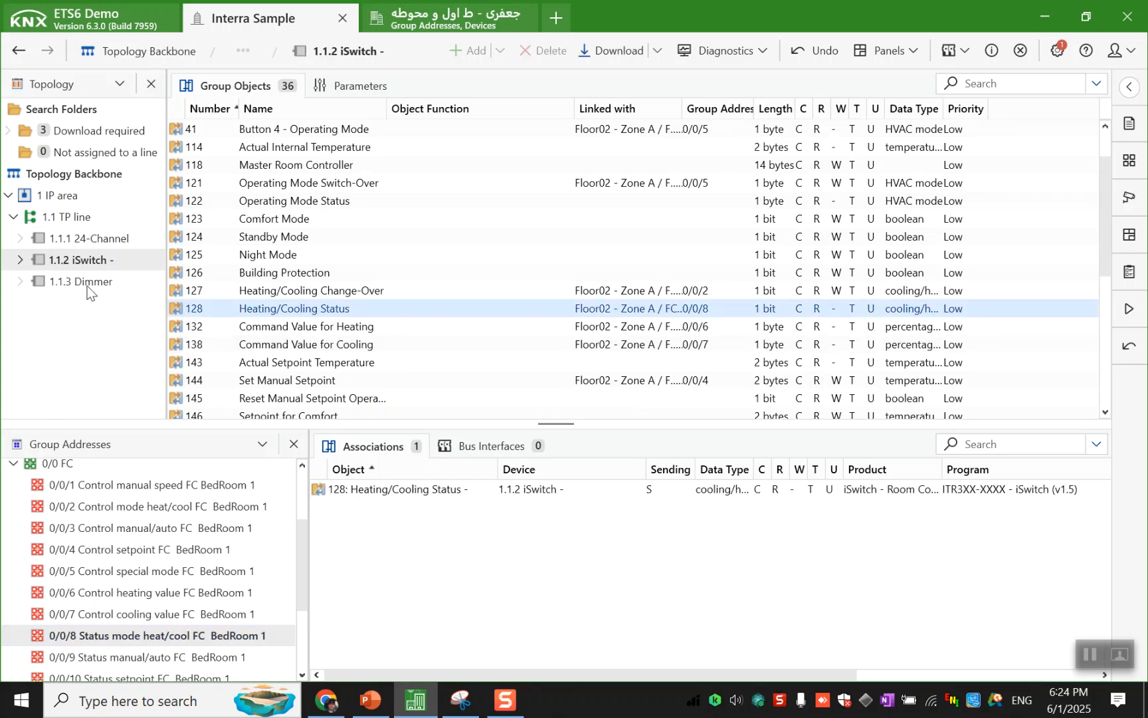
- Link the iSwitch's Fan Indicator Auto/Manual and the 24-Channel's Man./Constant Fan Feedback for Out1+2+3+4 to group address 0/0/9 Status manual/auto
scroll(194, 564, down, 2)
click(200, 526)
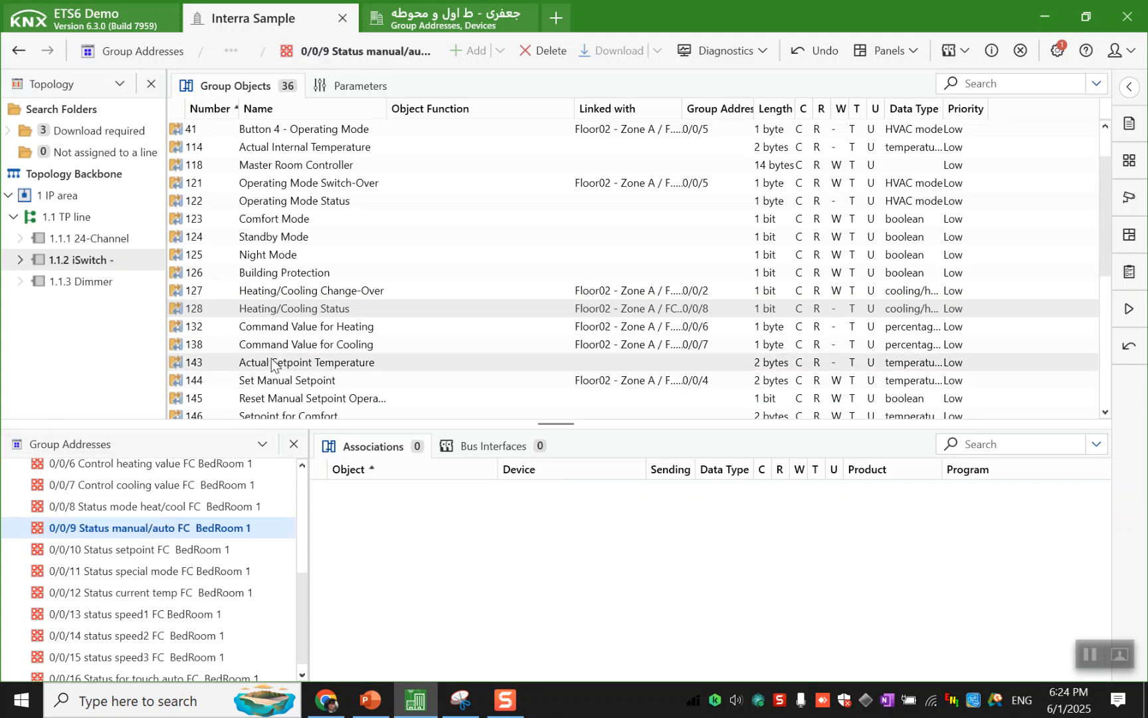
scroll(284, 332, down, 6)
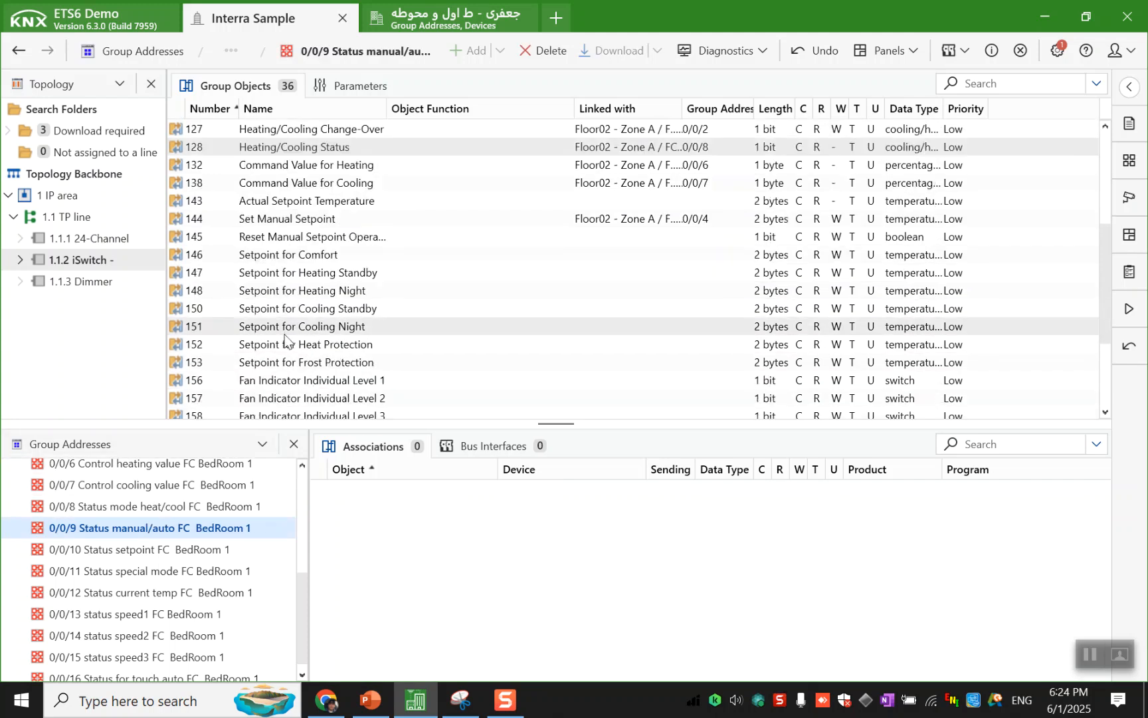
drag(297, 292, 412, 543)
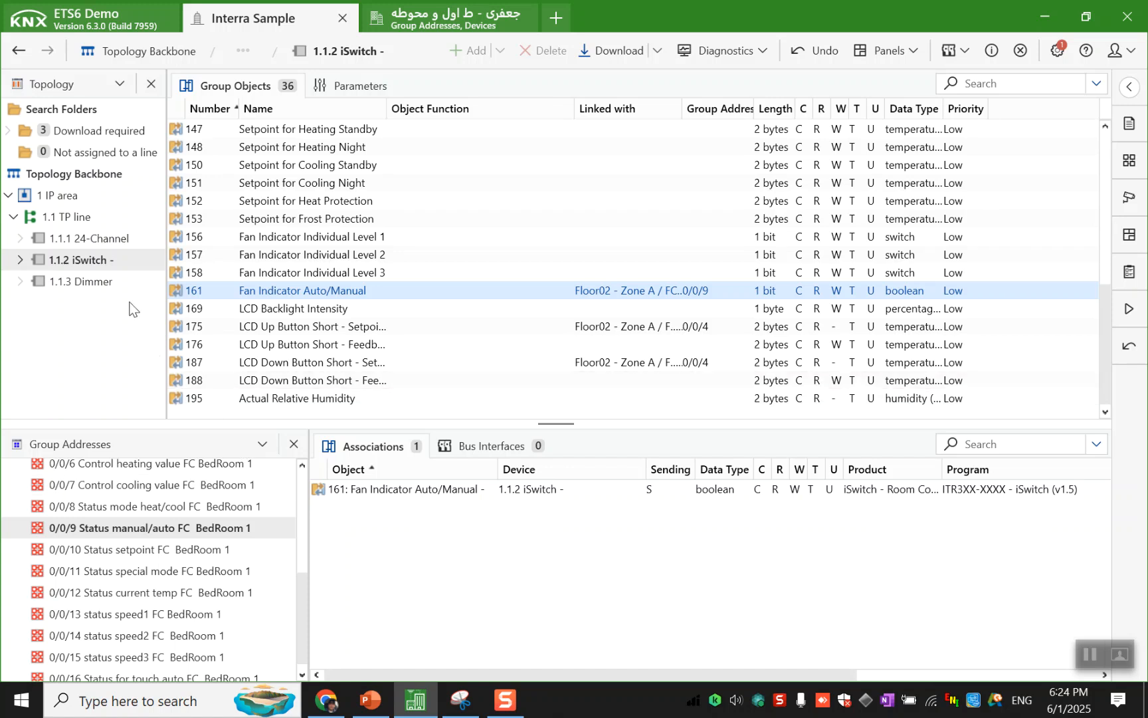
click(122, 239)
scroll(463, 181, up, 5)
drag(476, 326, 477, 556)
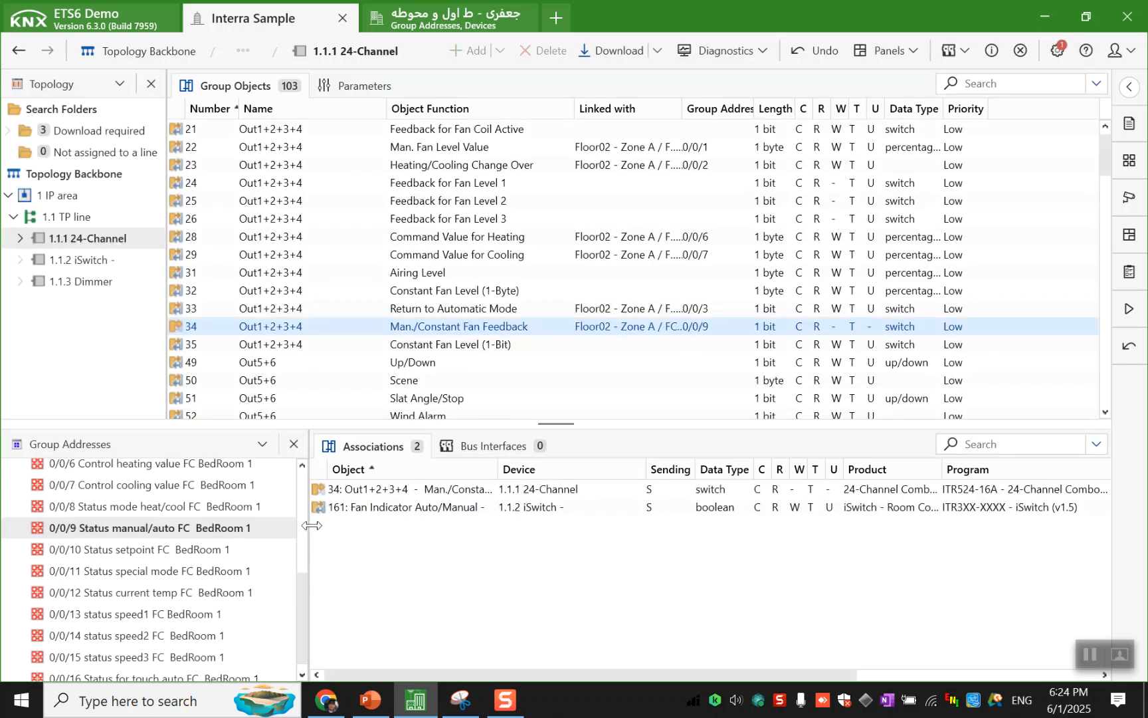
- Link the iSwitch's Actual Setpoint Temperature object to group address 0/0/10 Status setpoint FC BedRoom 1
click(269, 553)
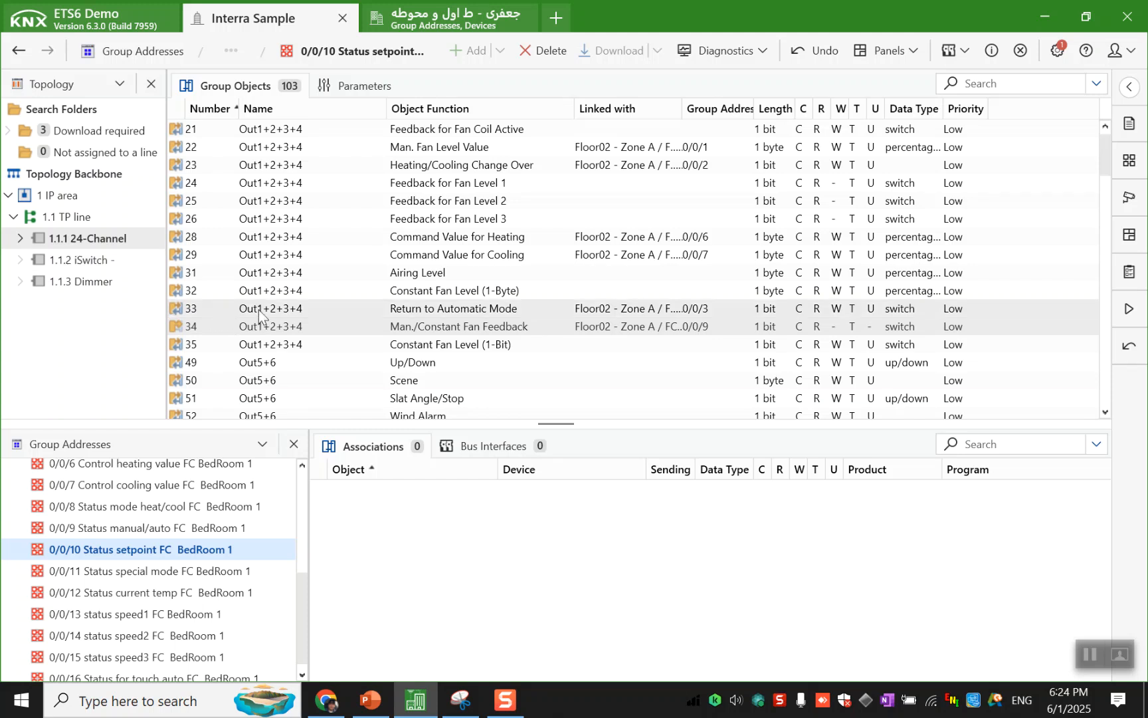
click(154, 261)
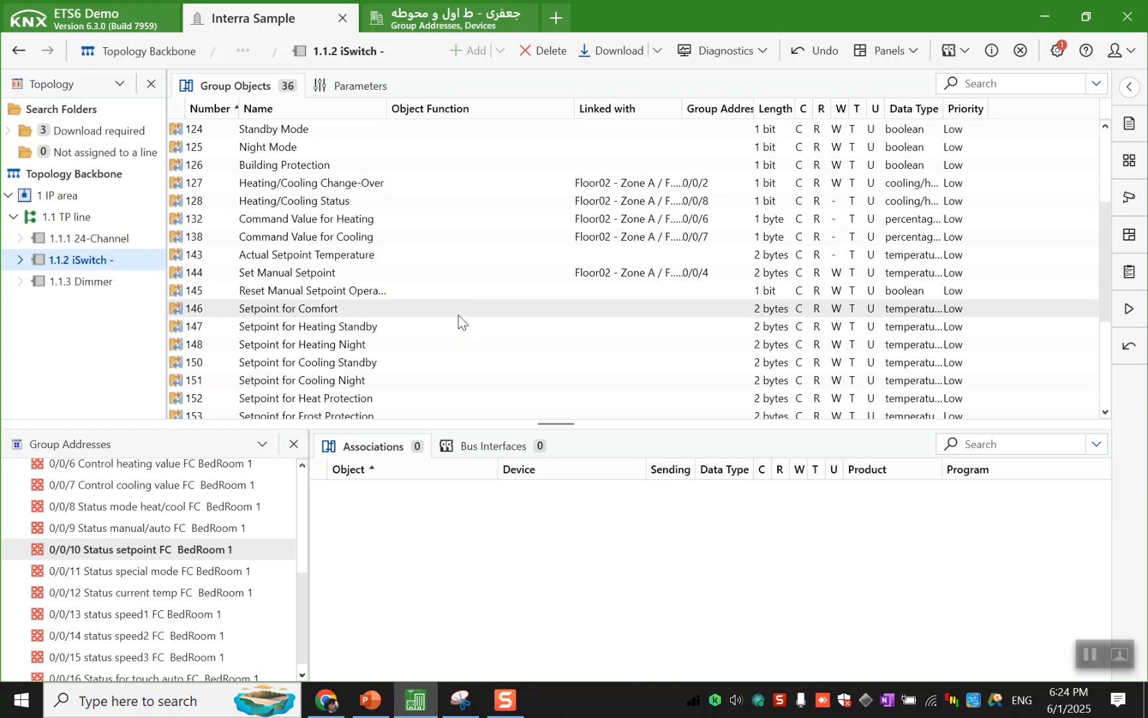
scroll(458, 321, down, 2)
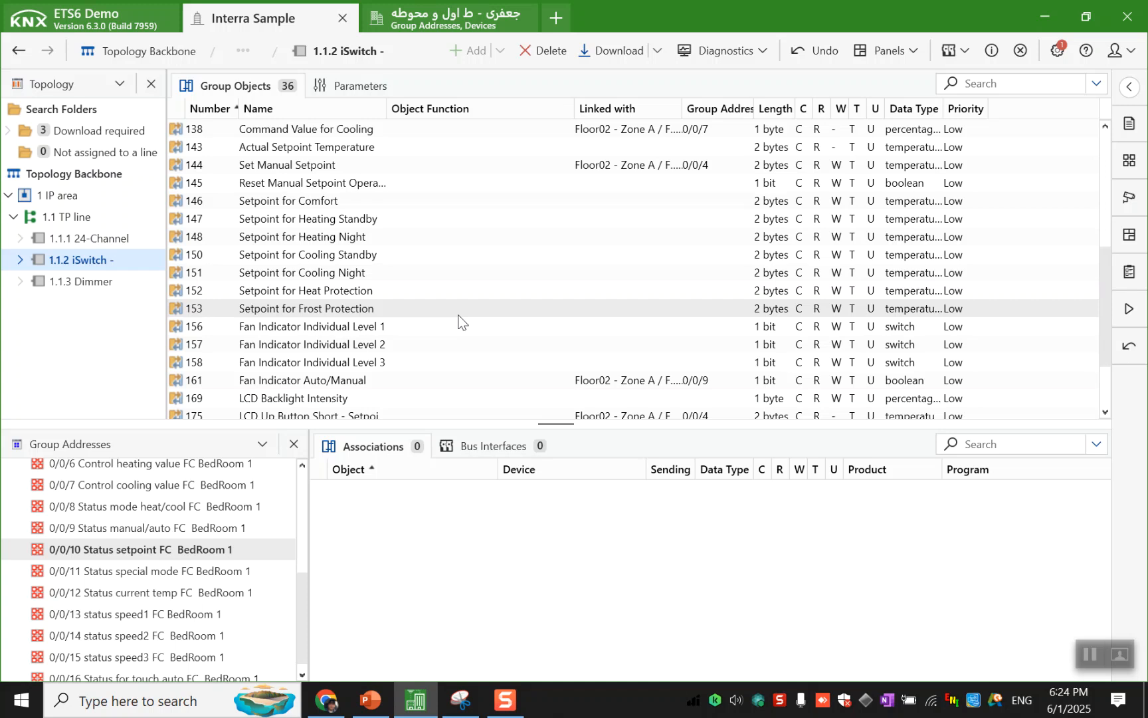
scroll(463, 321, down, 2)
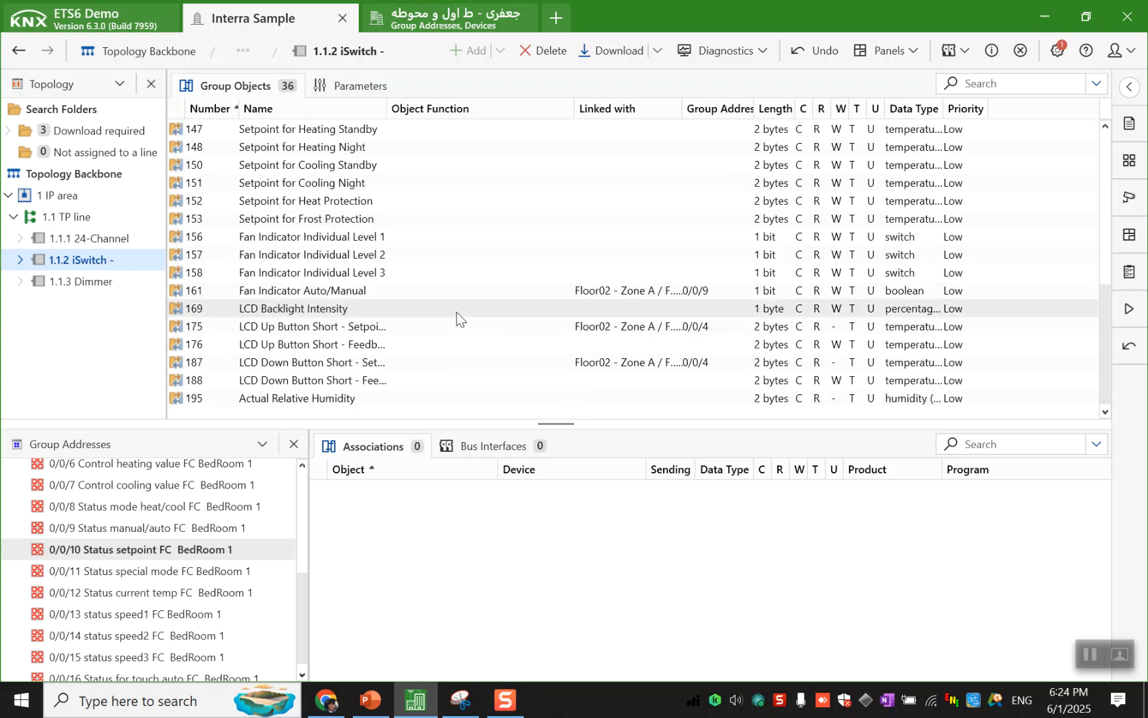
scroll(440, 298, up, 5)
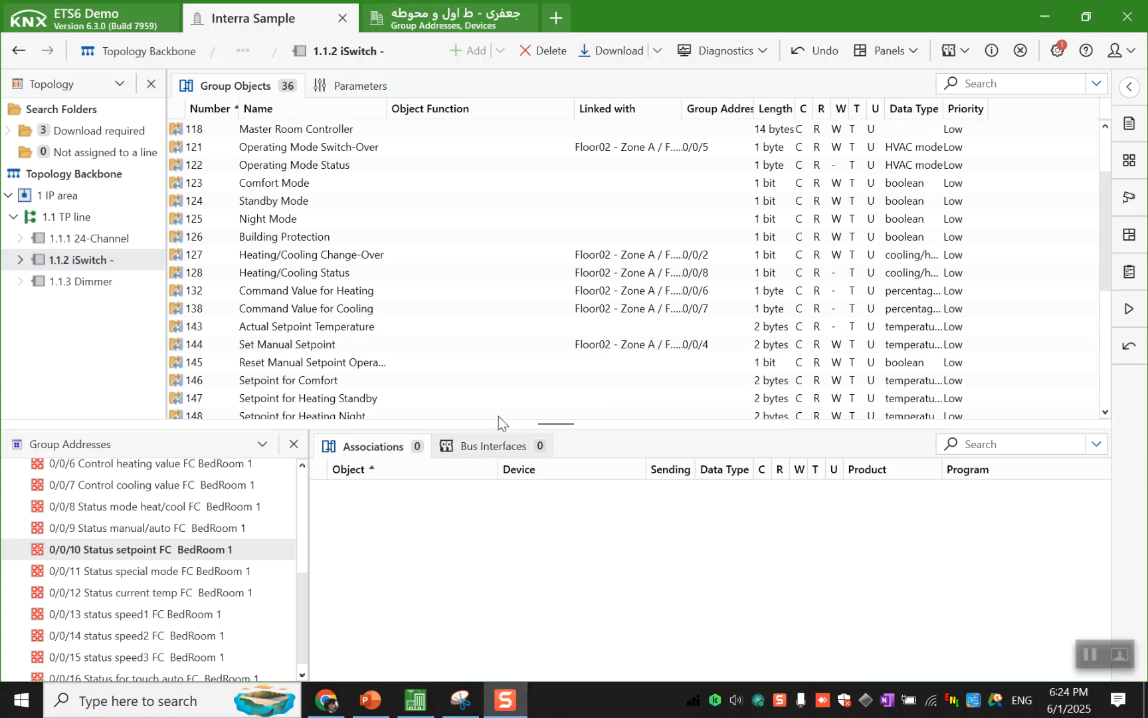
click(442, 330)
drag(443, 329, 473, 541)
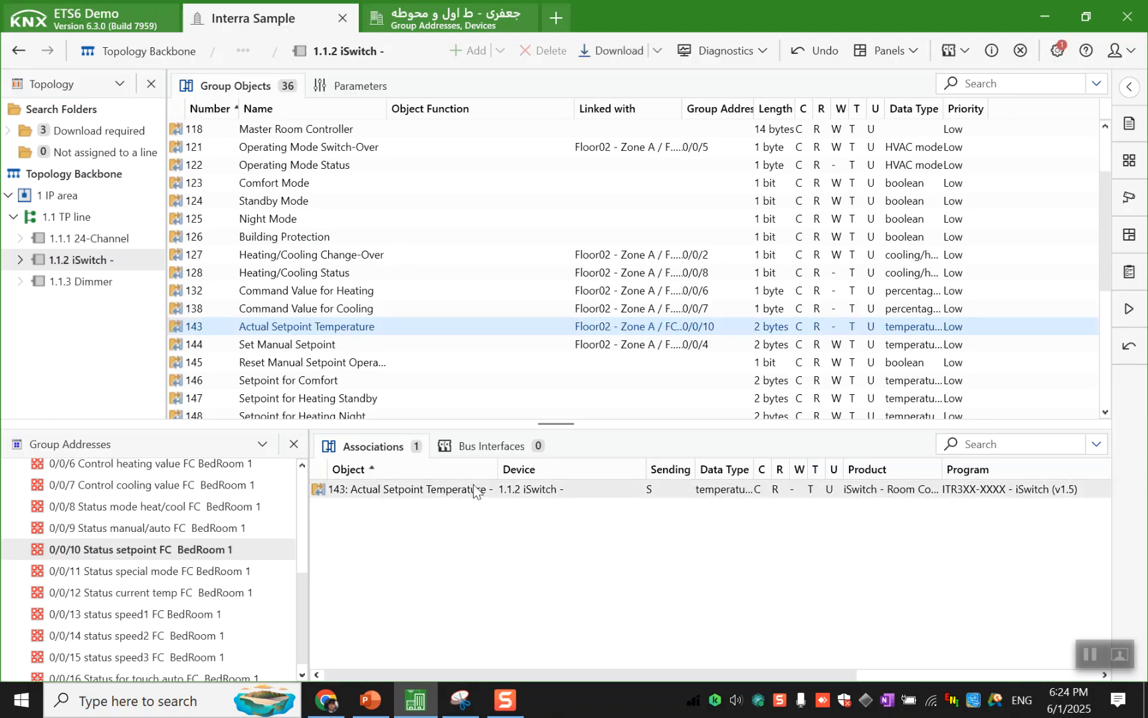
- Link the iSwitch's LCD Up Button Short and LCD Down Button Short feedback setpoint objects (176 and 188) to group address 0/0/10
scroll(480, 412, down, 4)
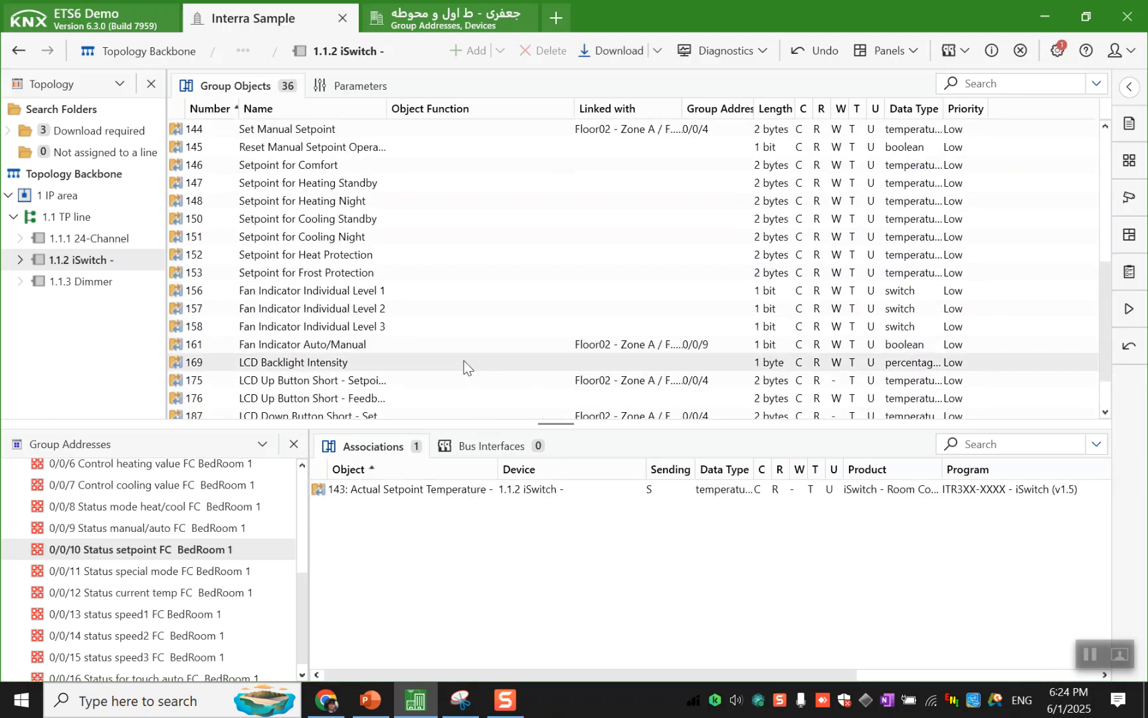
scroll(461, 362, down, 1)
click(445, 349)
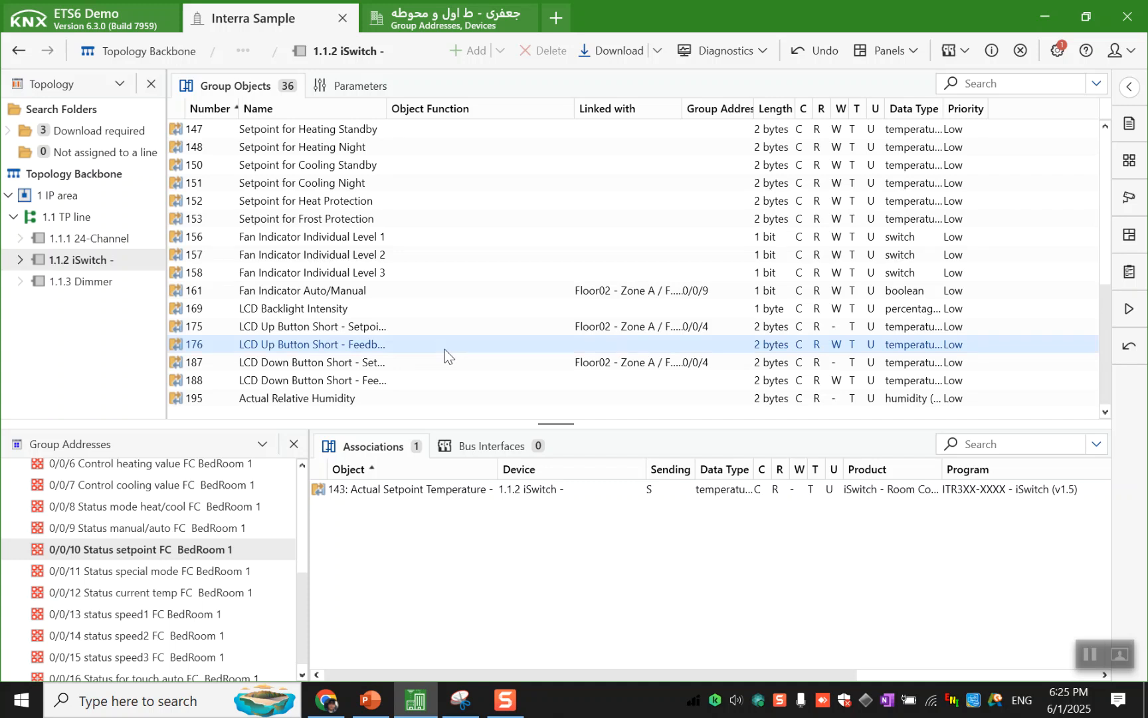
ctrl+click(410, 378)
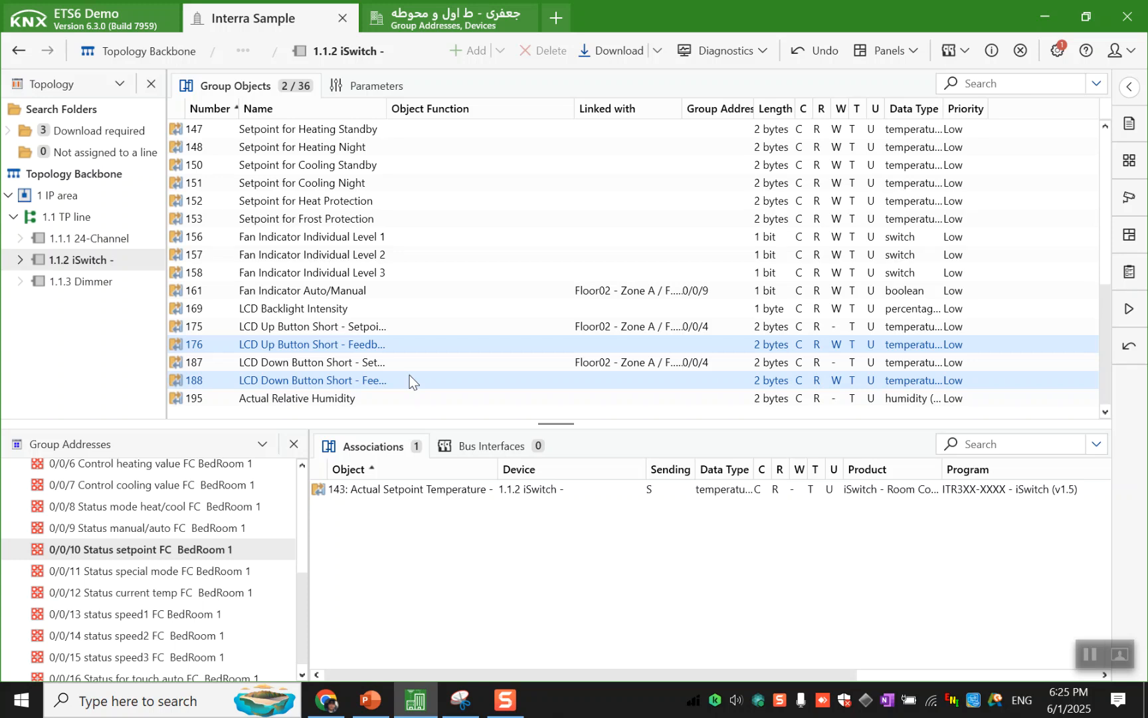
drag(409, 375, 401, 521)
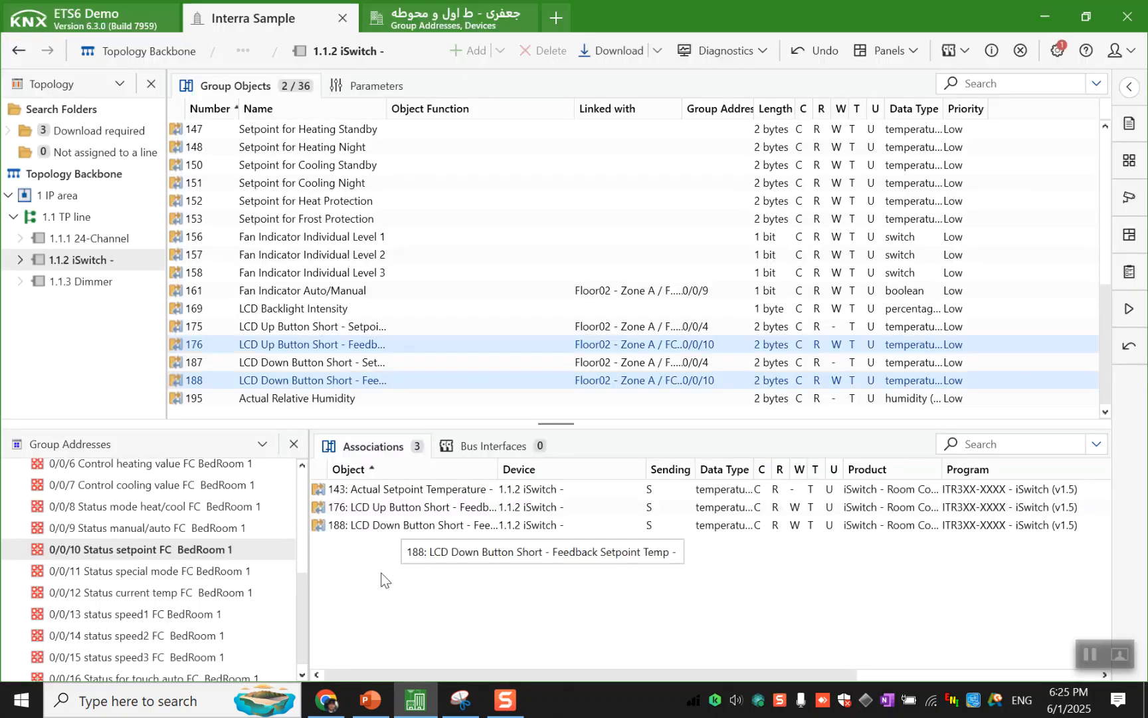
- Link the iSwitch's Operating Mode Status object to group address 0/0/11 Status special mode FC BedRoom 1
click(282, 571)
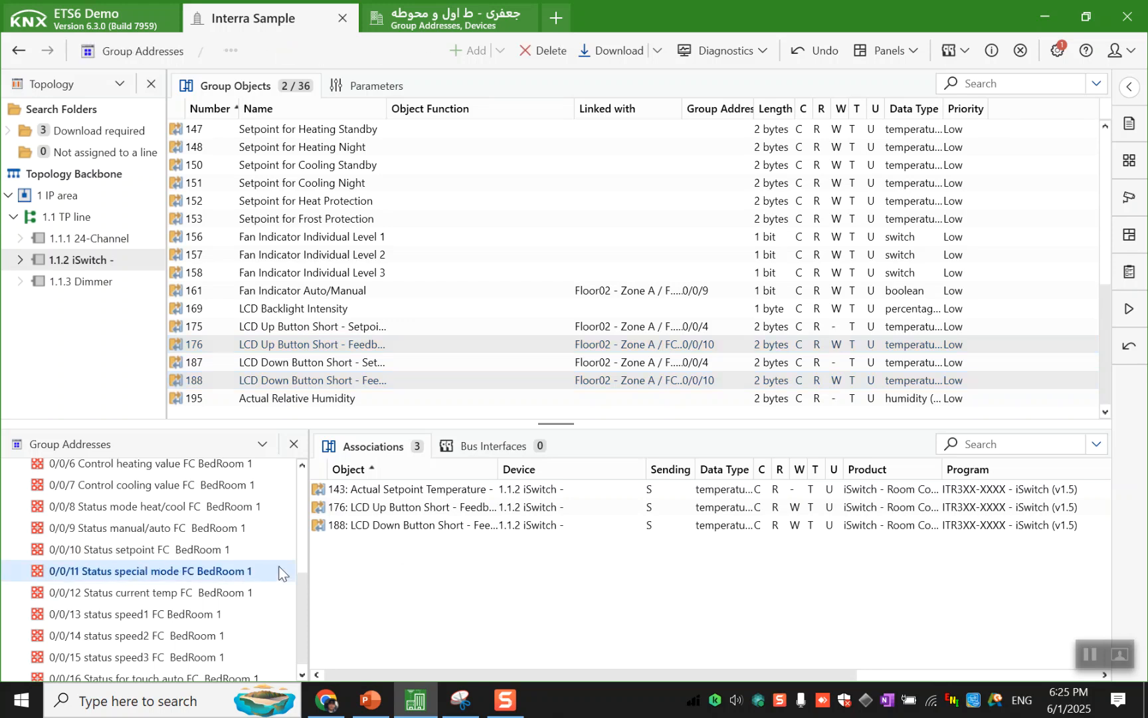
scroll(303, 186, up, 4)
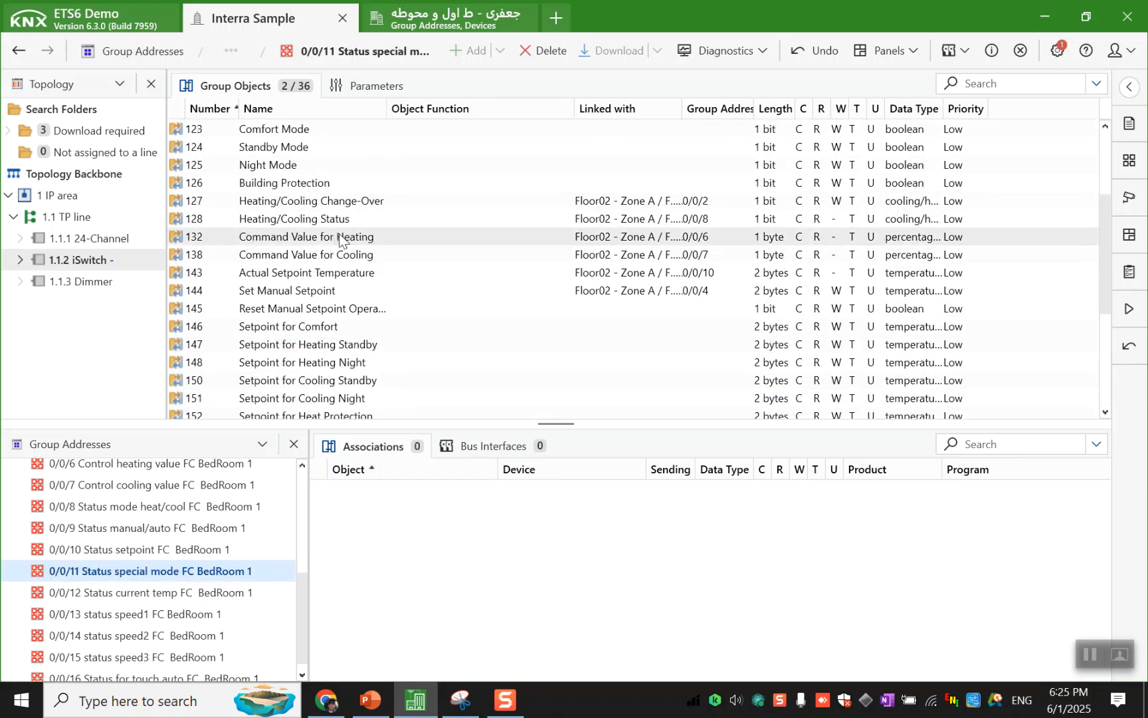
scroll(345, 201, up, 1)
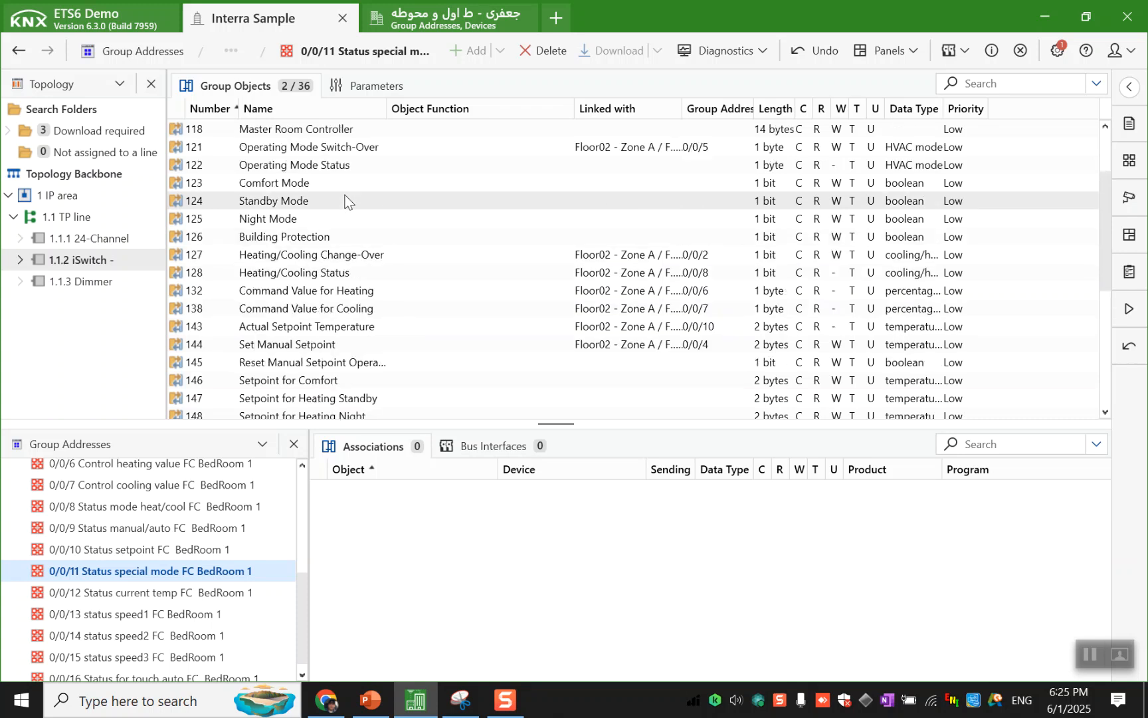
click(353, 170)
drag(353, 170, 404, 544)
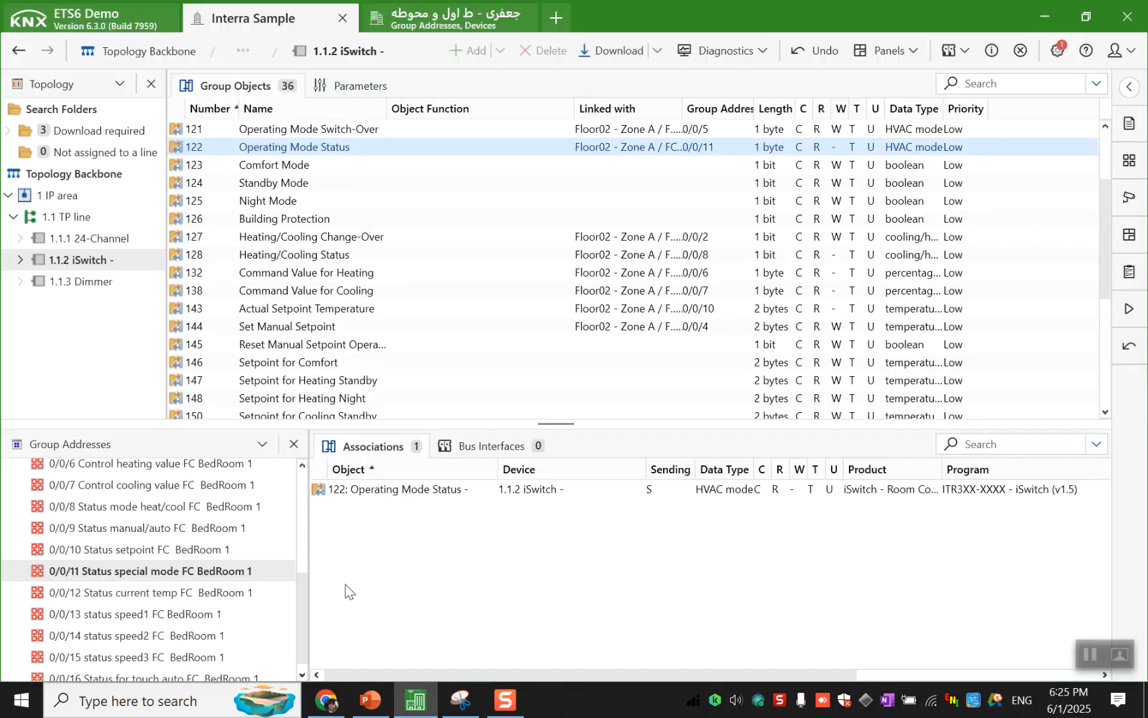
- Link the iSwitch's Actual Internal Temperature object to group address 0/0/12 Status current temp FC BedRoom 1
click(239, 592)
scroll(400, 276, up, 2)
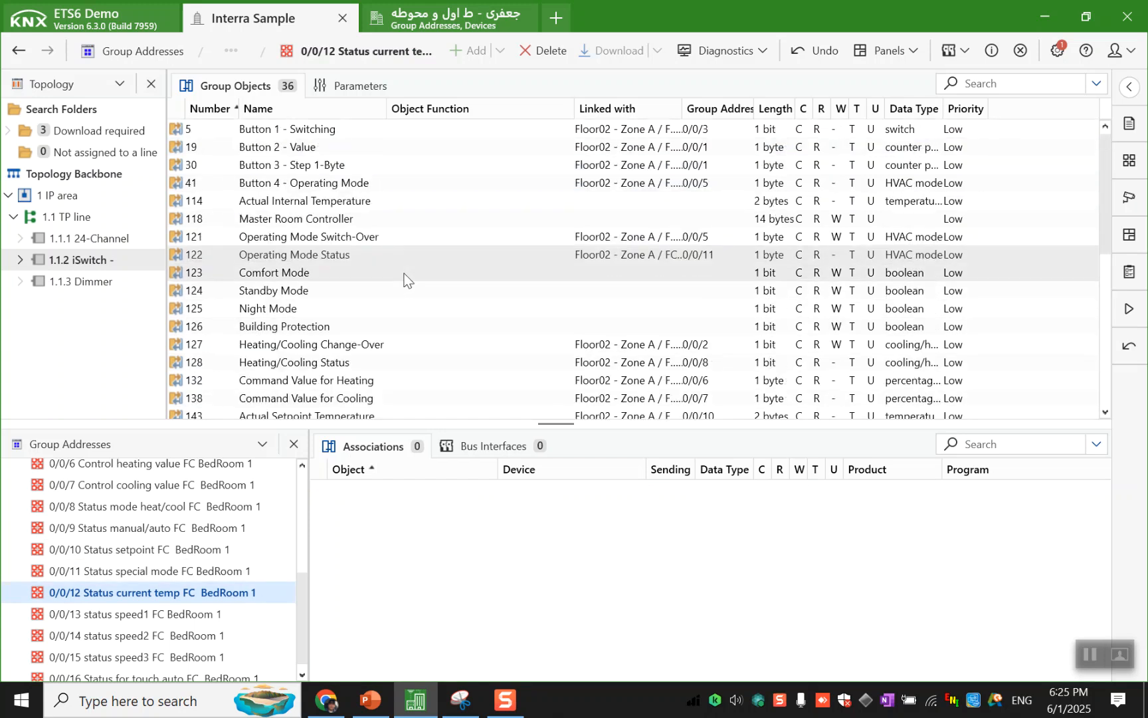
drag(409, 203, 392, 528)
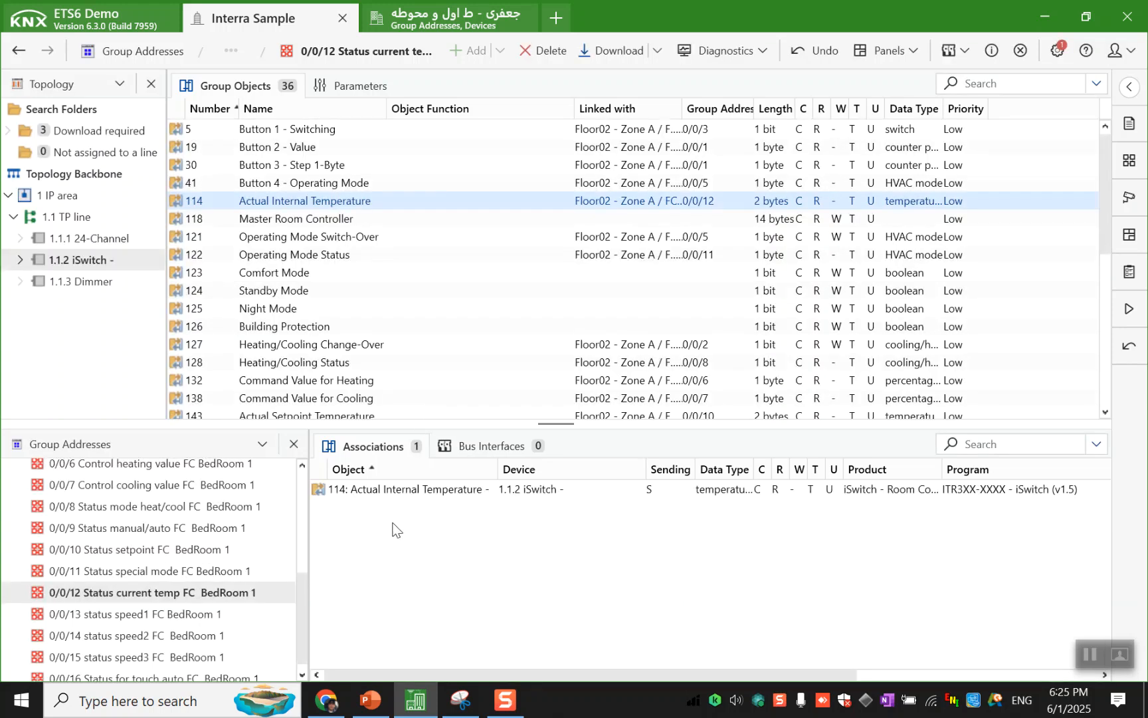
- Link the 24-Channel's Out1+2+3+4 Feedback for Fan Level 1, 2 and 3 to group addresses 0/0/13, 0/0/14 and 0/0/15 respectively
click(258, 606)
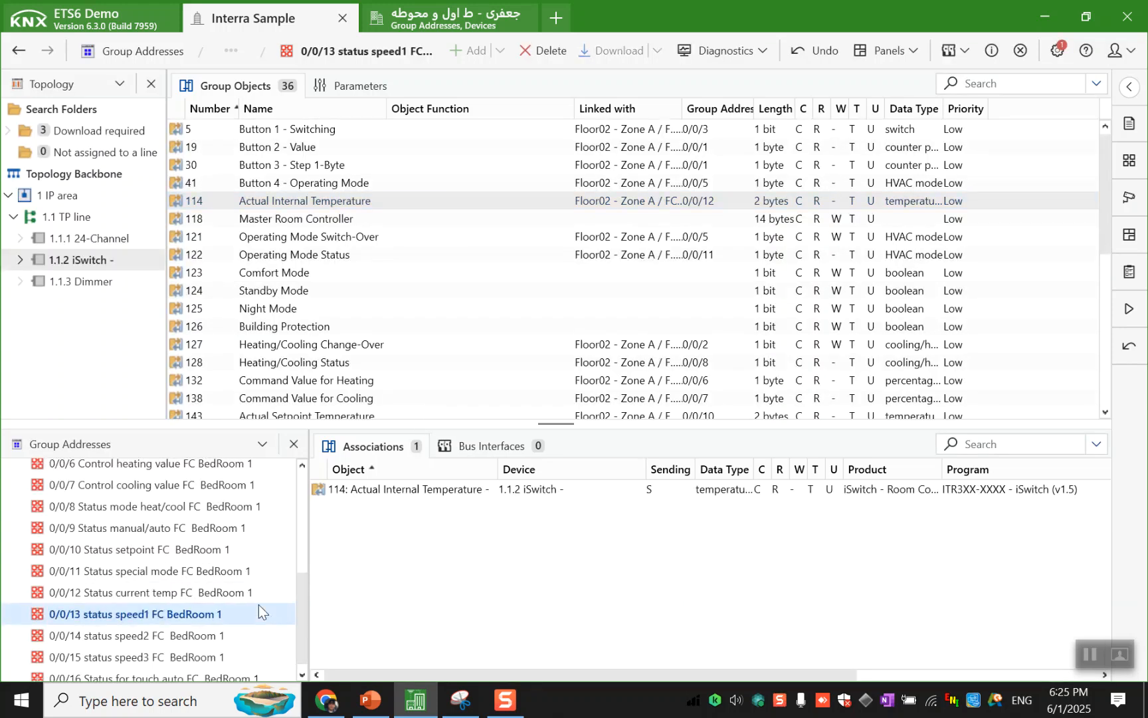
scroll(366, 372, down, 6)
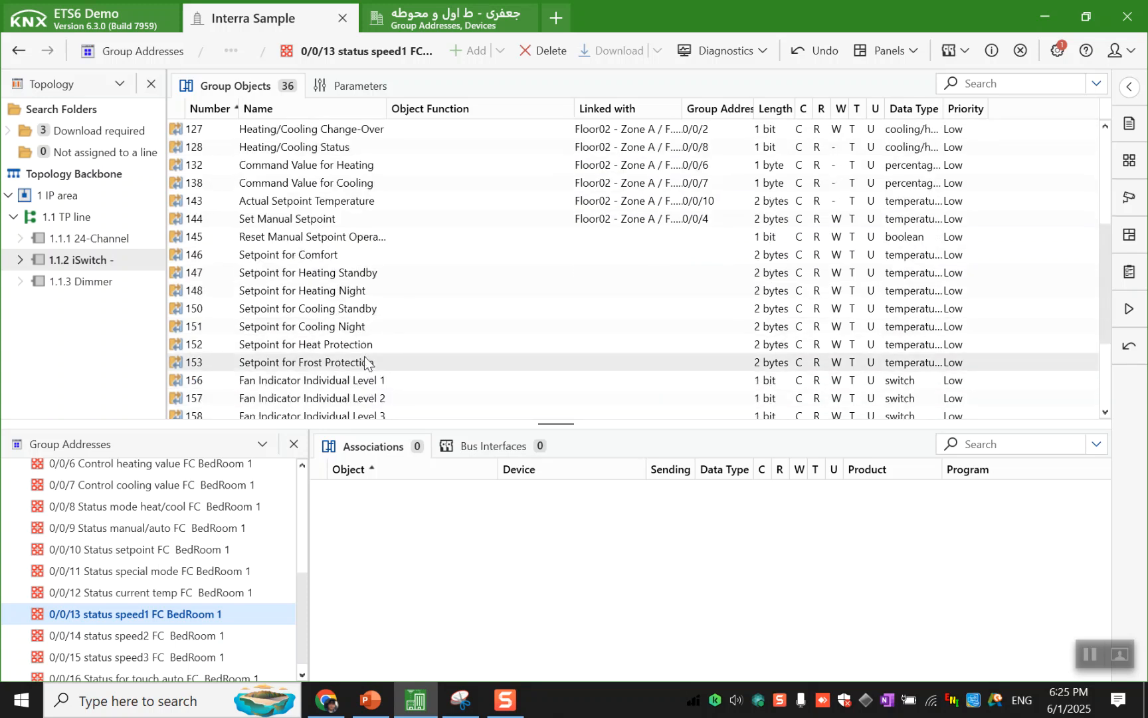
click(116, 239)
scroll(399, 246, up, 5)
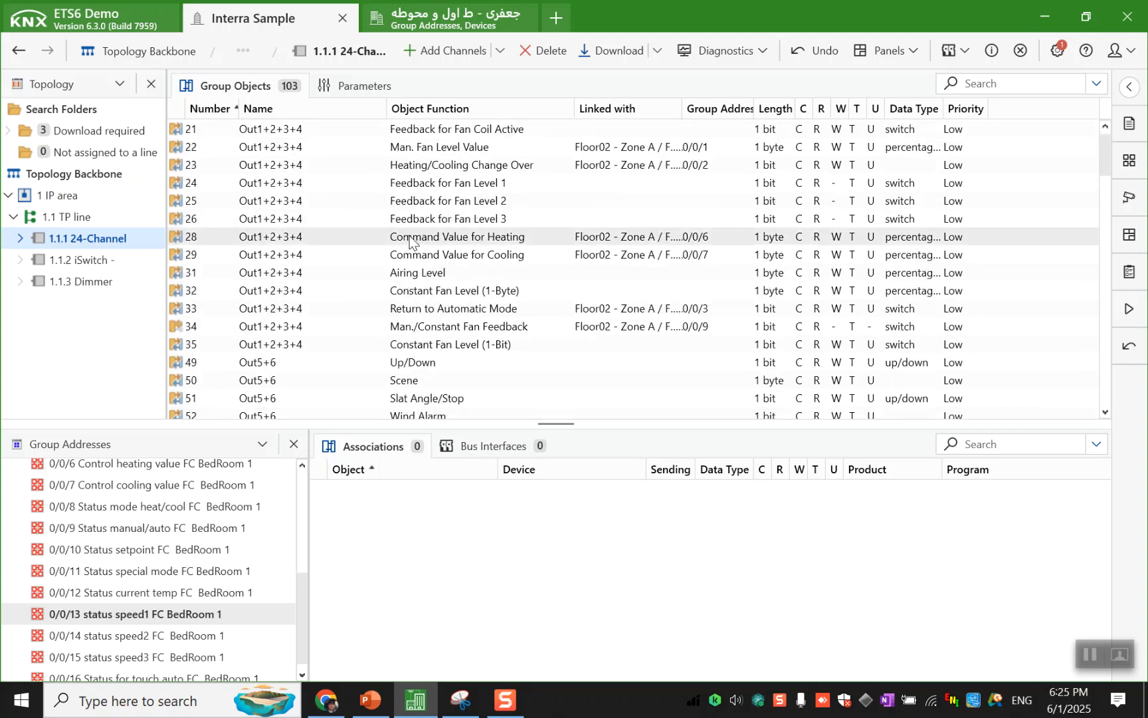
drag(429, 179, 356, 542)
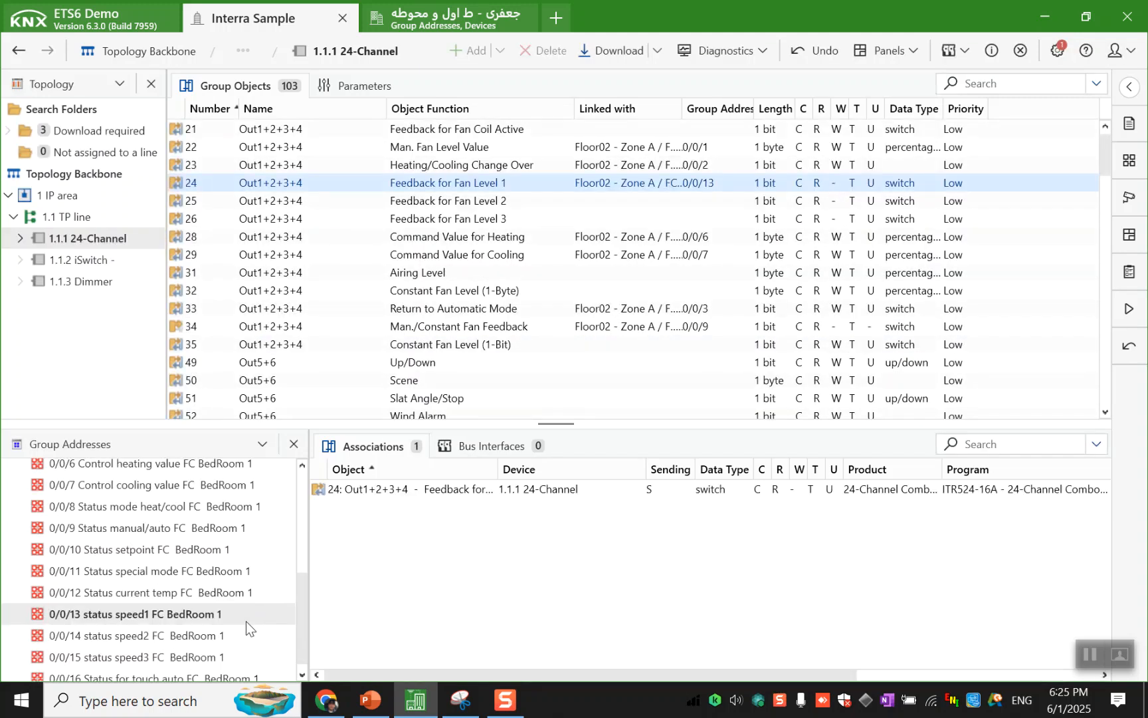
click(235, 633)
drag(429, 201, 371, 538)
click(222, 658)
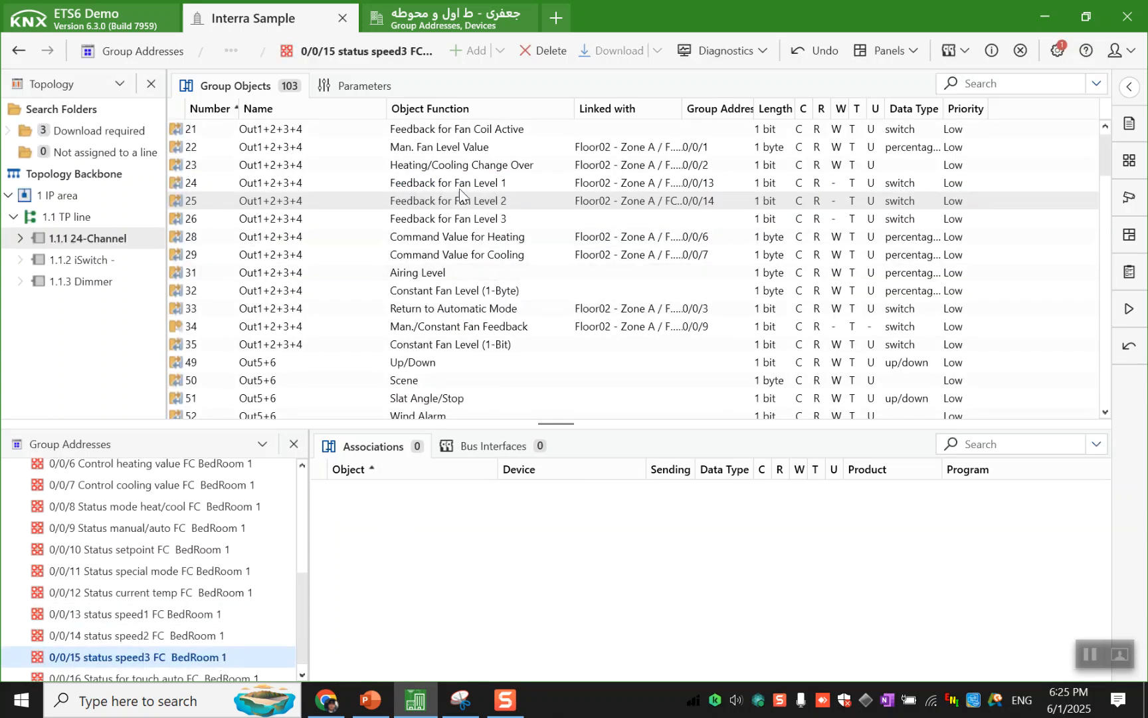
click(451, 218)
drag(451, 218, 322, 538)
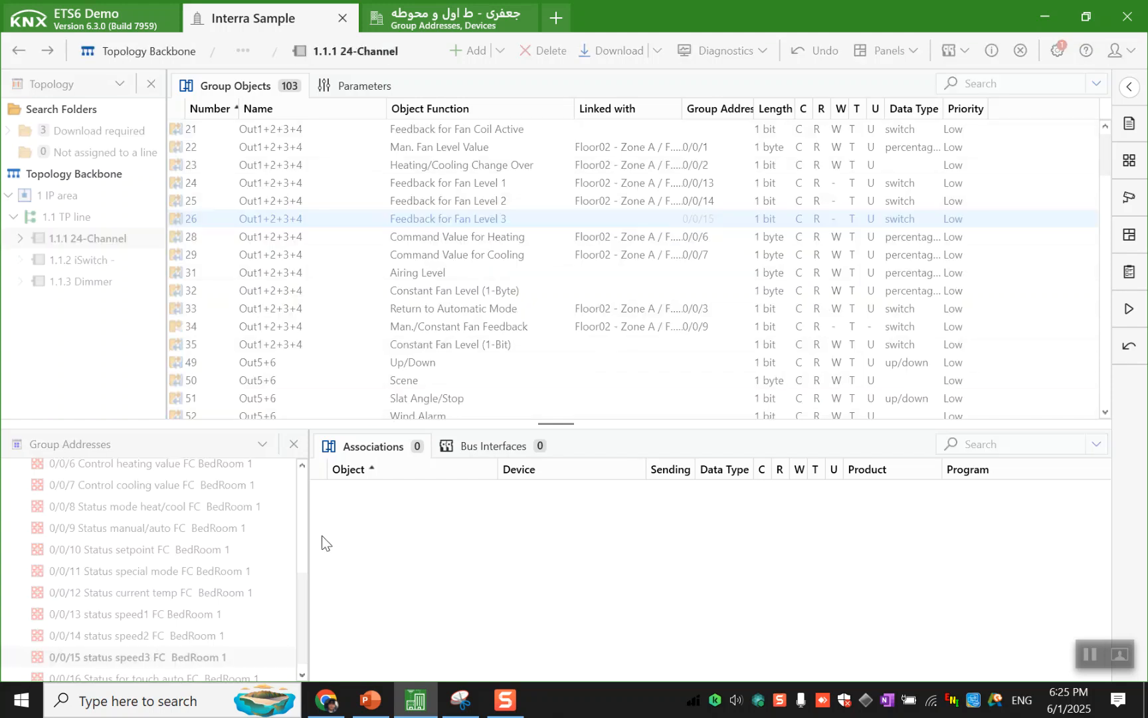
- Link the iSwitch's Fan Indicator Individual Level 3, 2 and 1 objects to group addresses 0/0/15, 0/0/14 and 0/0/13 respectively
click(113, 267)
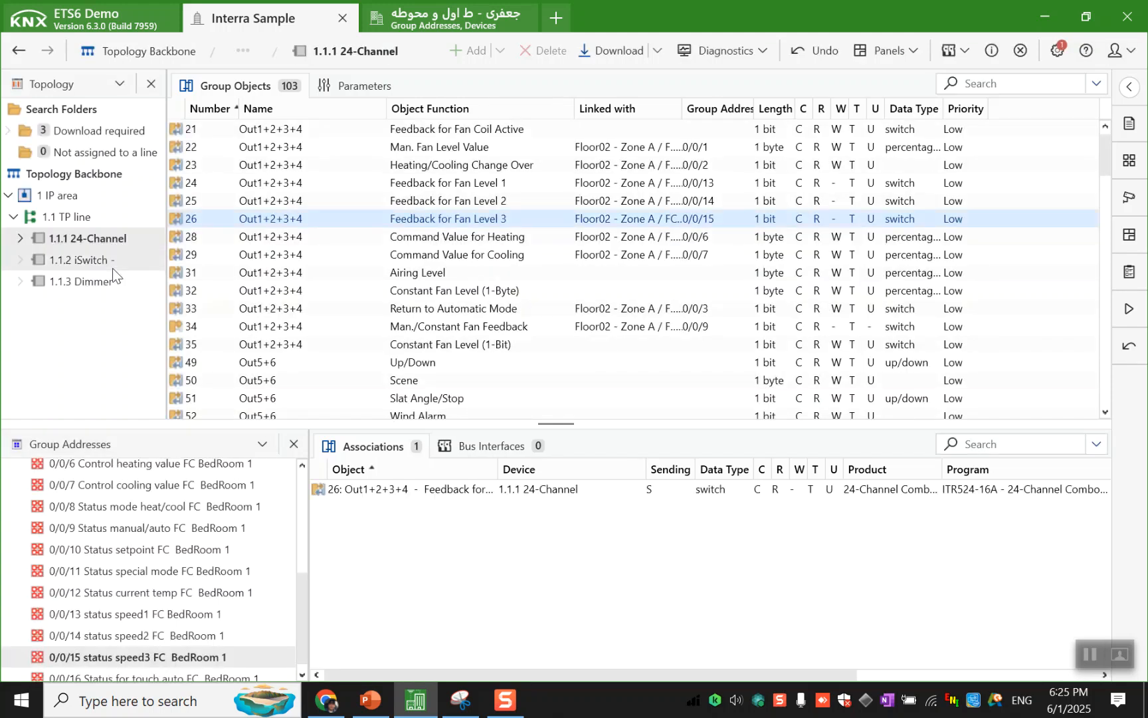
scroll(382, 371, down, 5)
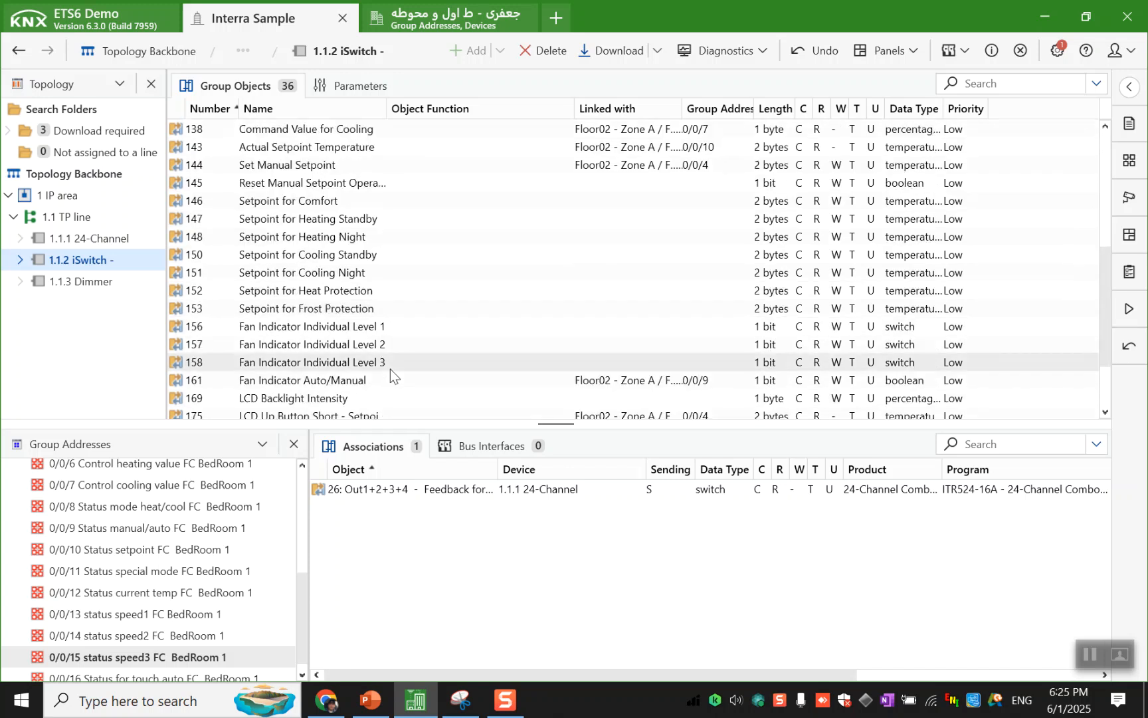
drag(394, 355, 380, 512)
click(239, 634)
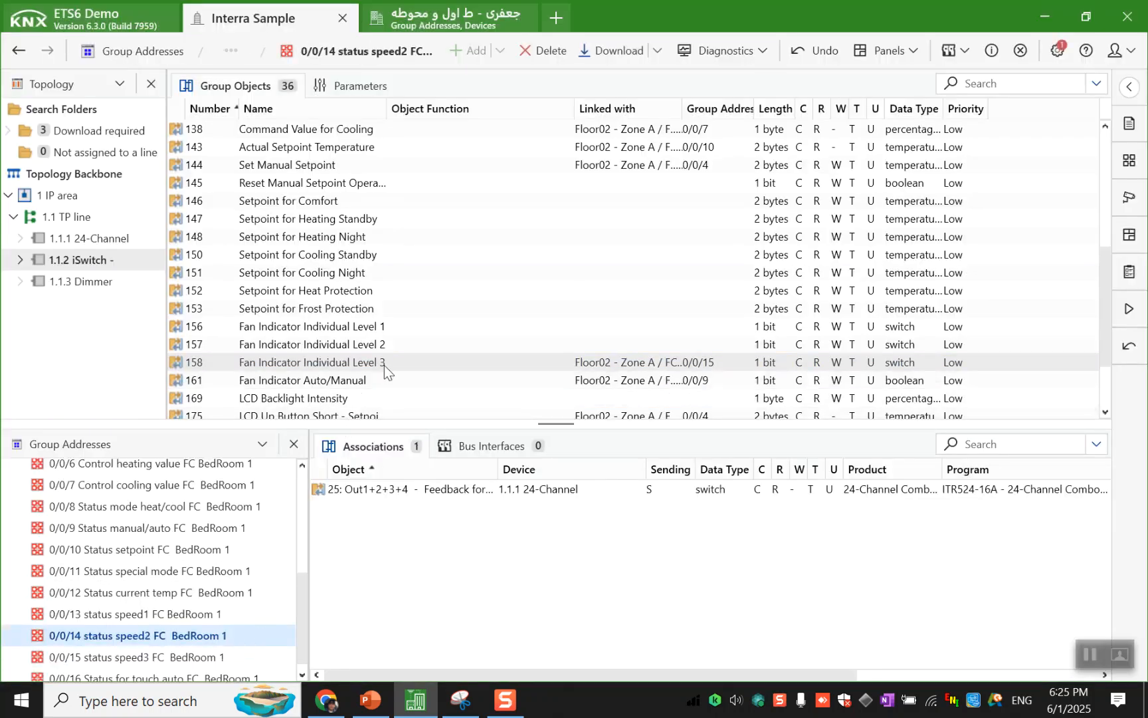
drag(398, 346, 399, 579)
click(266, 611)
drag(423, 307, 372, 533)
- Review the group addresses in middle group 0/0 FC and the linked group objects of the 24-Channel and iSwitch
scroll(211, 580, down, 1)
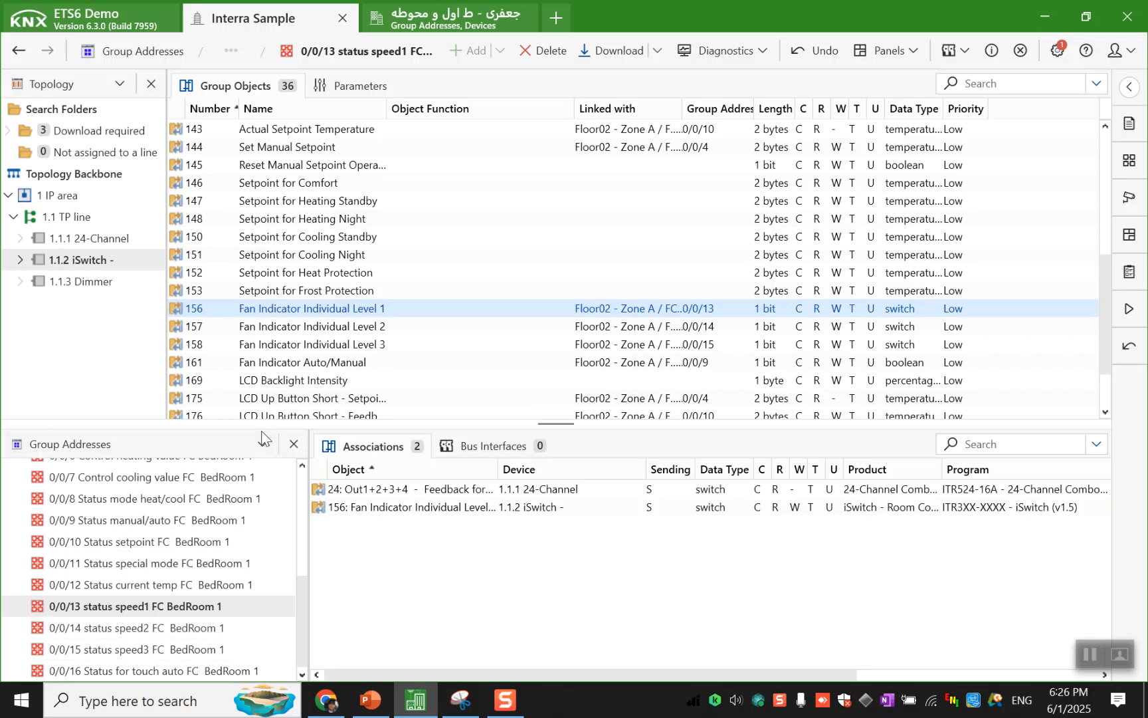
drag(261, 425, 251, 387)
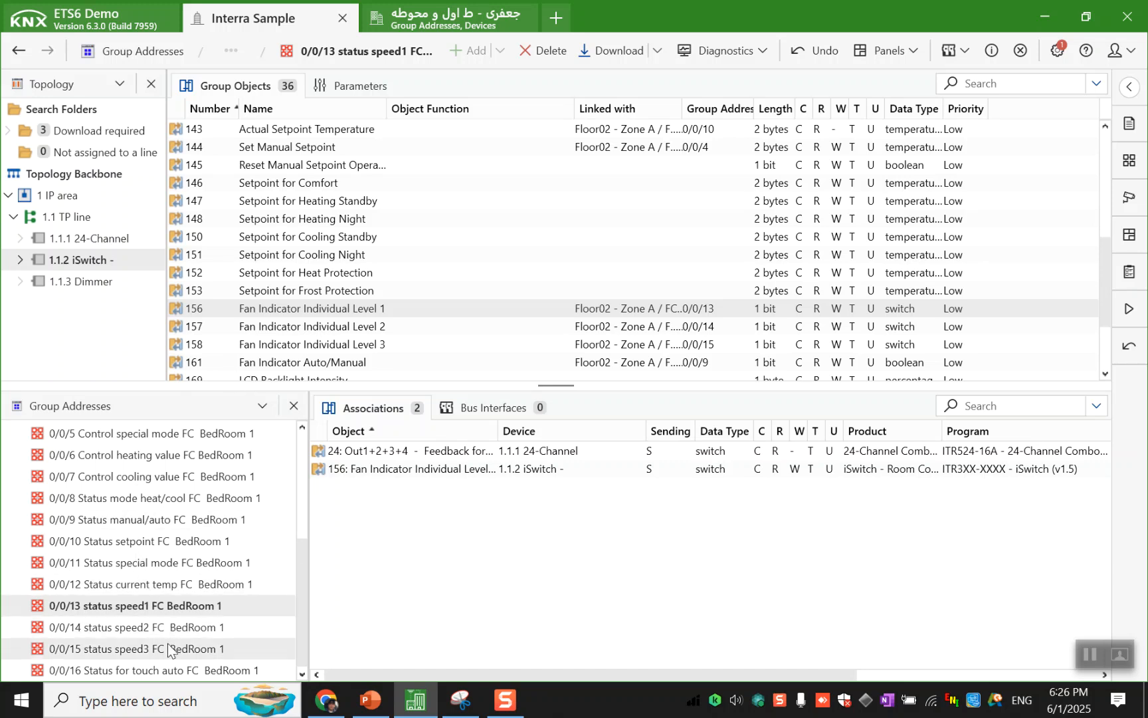
click(161, 671)
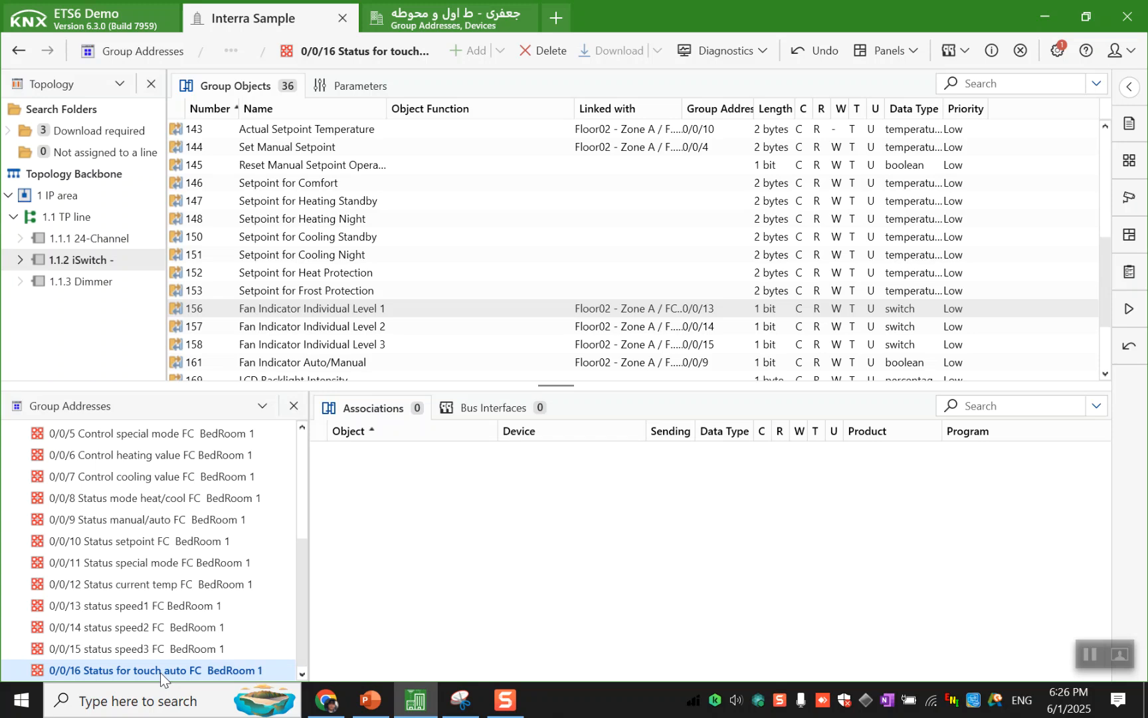
scroll(170, 586, up, 4)
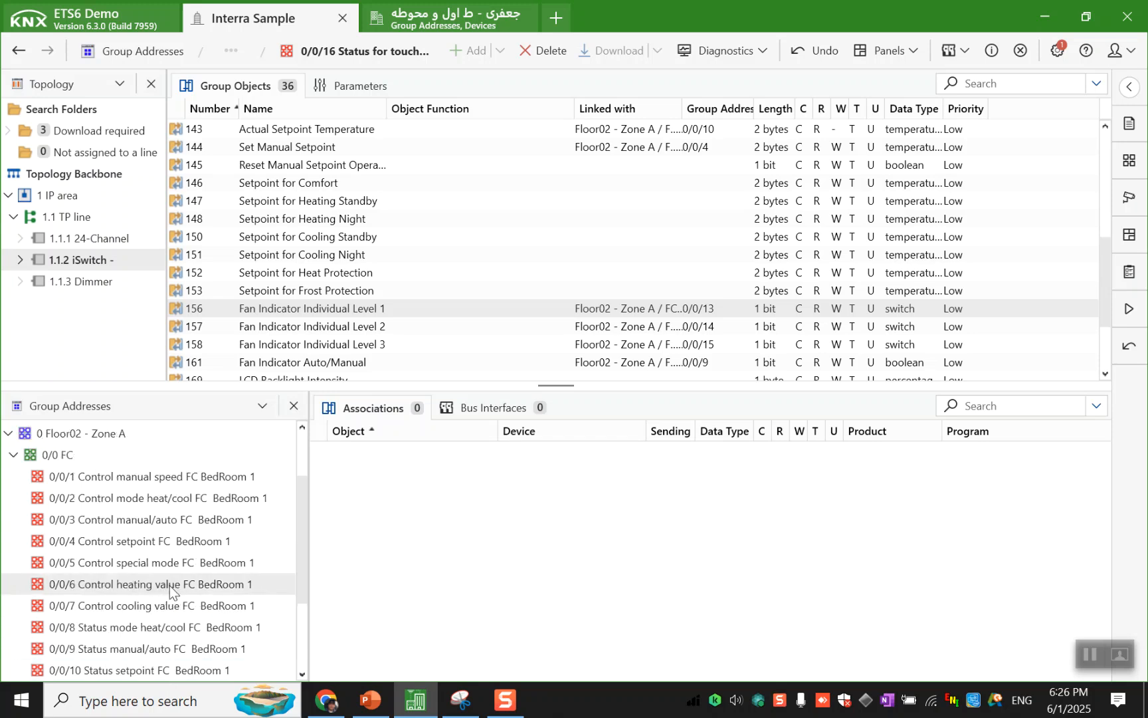
click(159, 513)
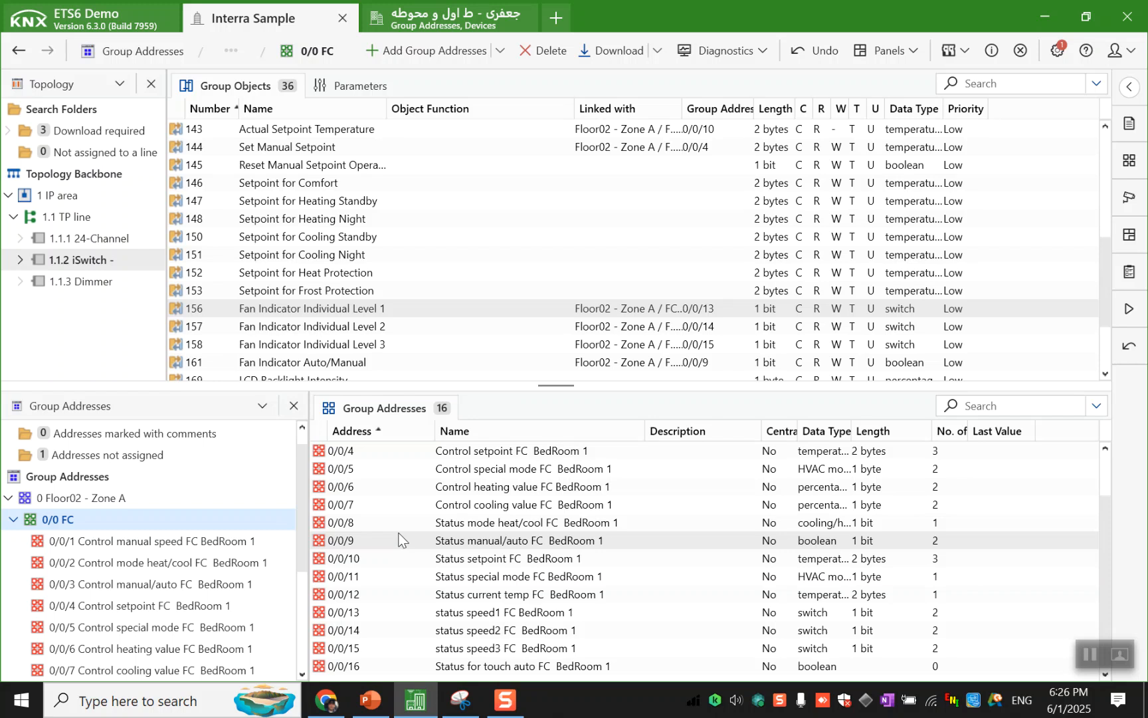
scroll(402, 540, up, 1)
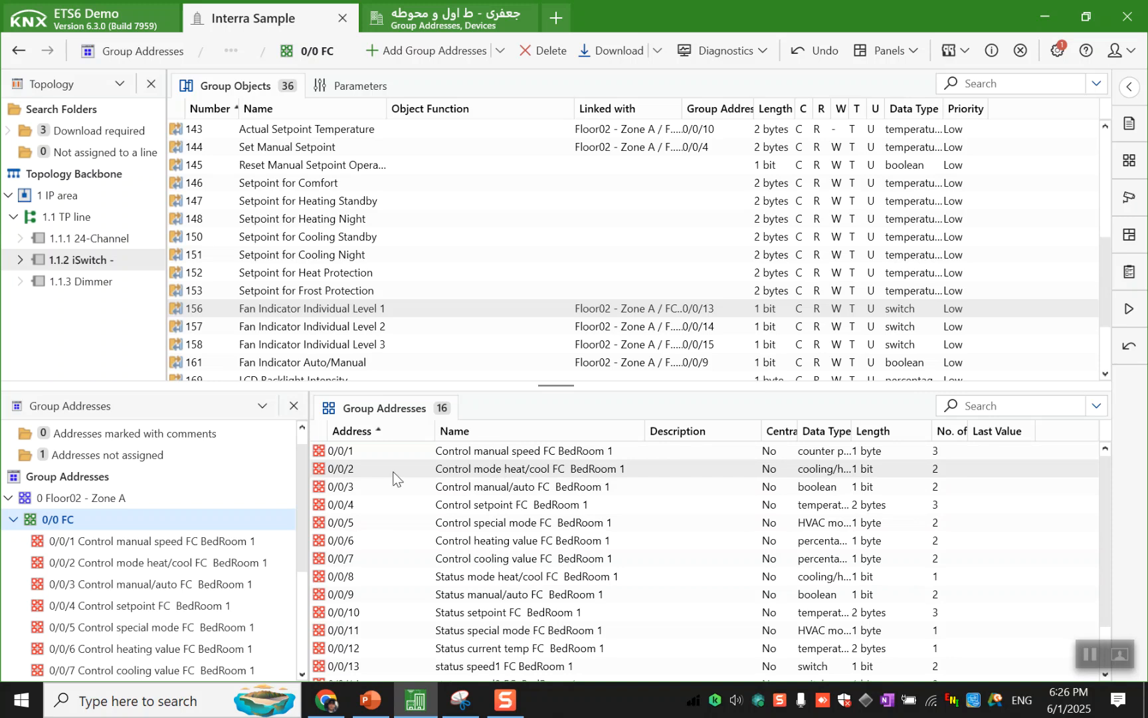
mouse_move(392, 700)
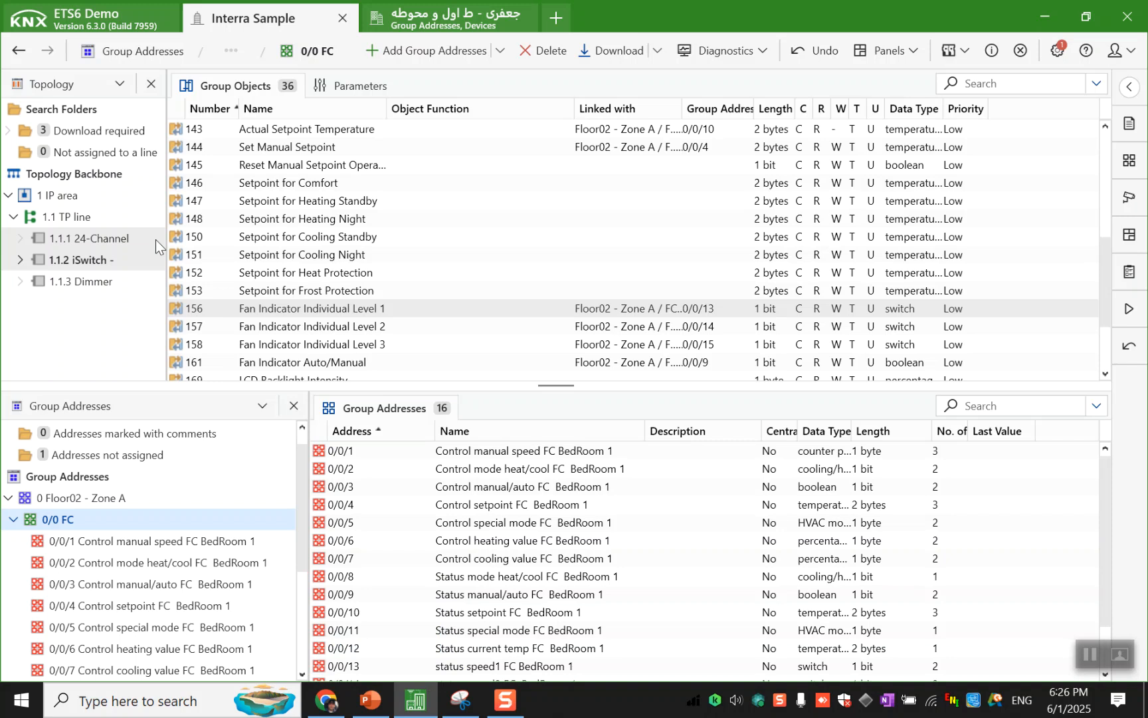
click(133, 239)
click(143, 264)
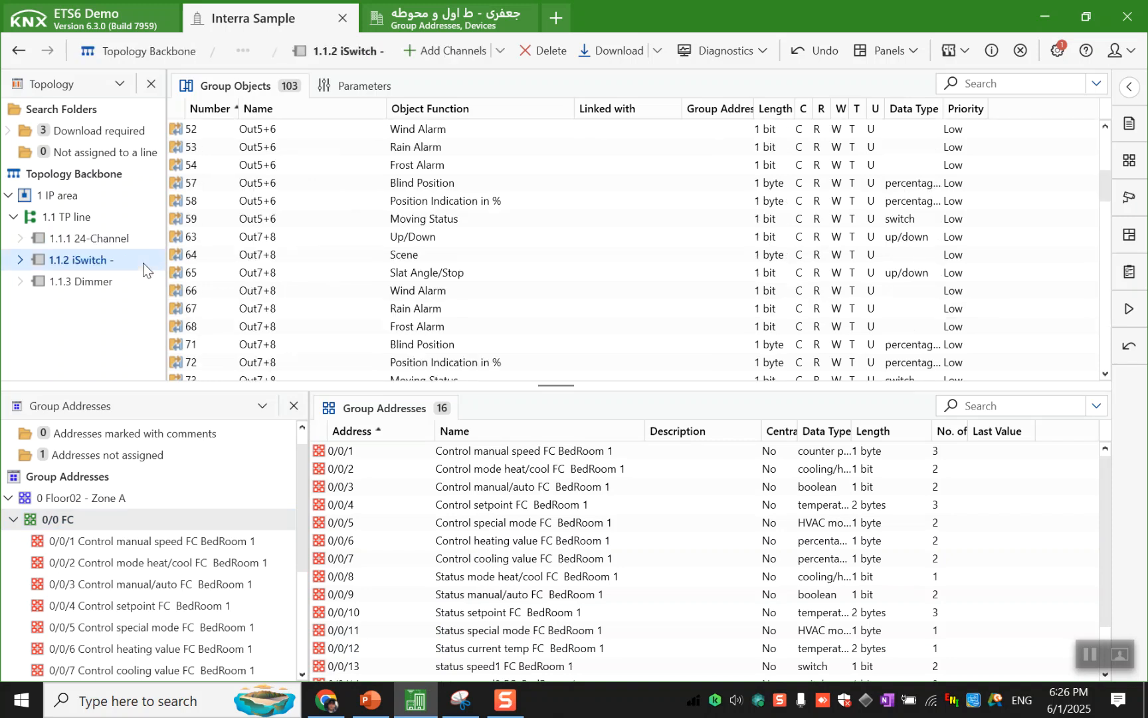
click(142, 246)
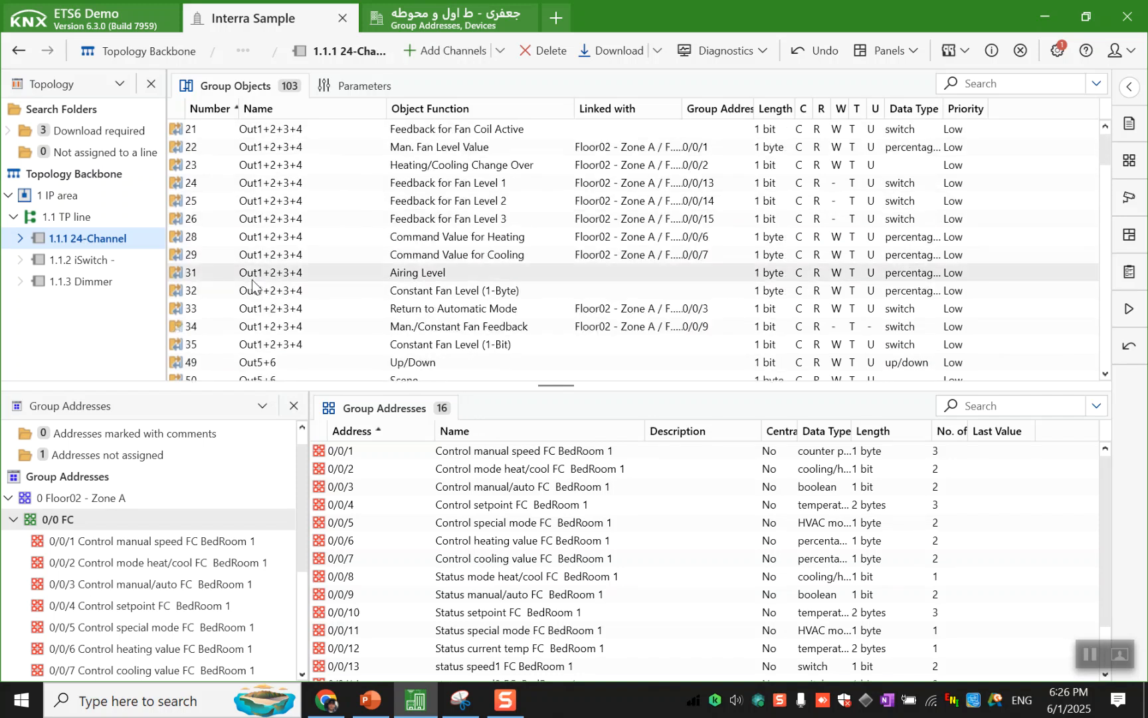
- Switch to the Interra.pptx presentation in PowerPoint and look through the slides after the fan coil wiring diagram
click(370, 698)
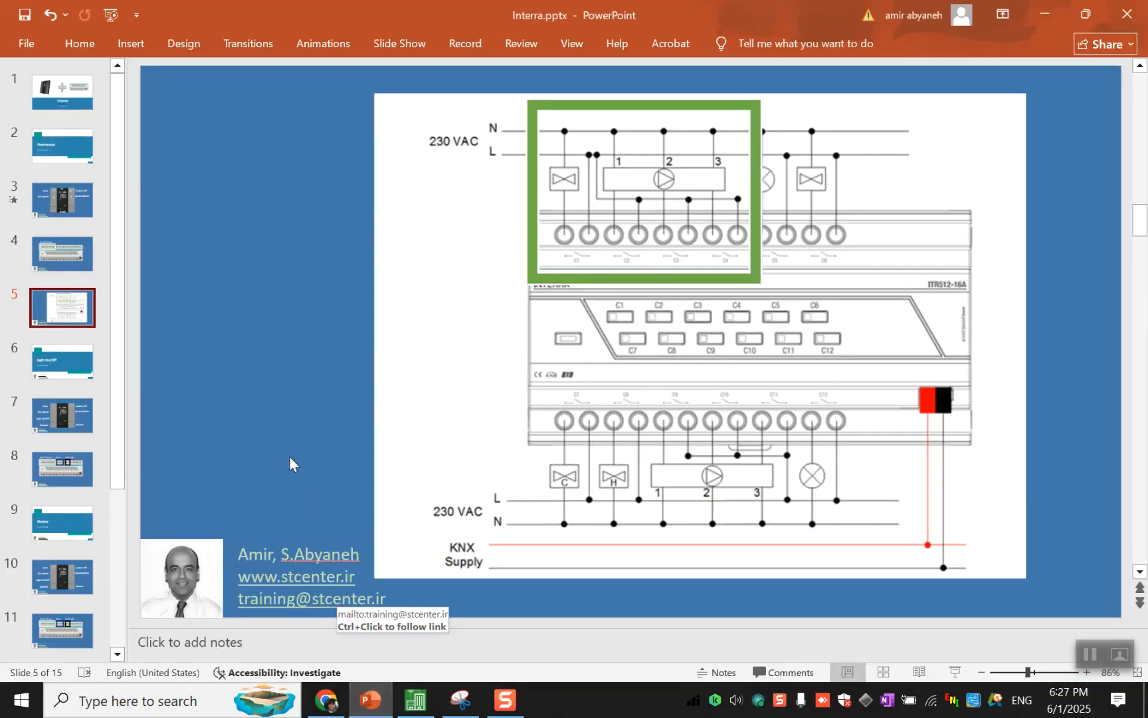
scroll(73, 619, down, 5)
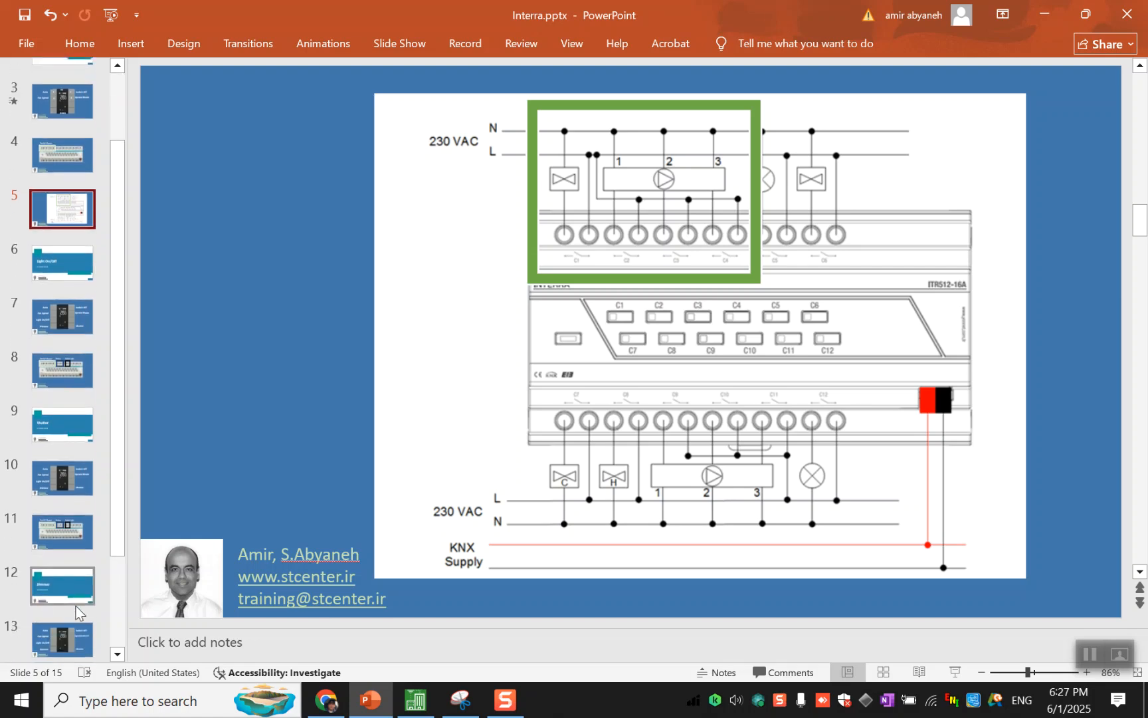